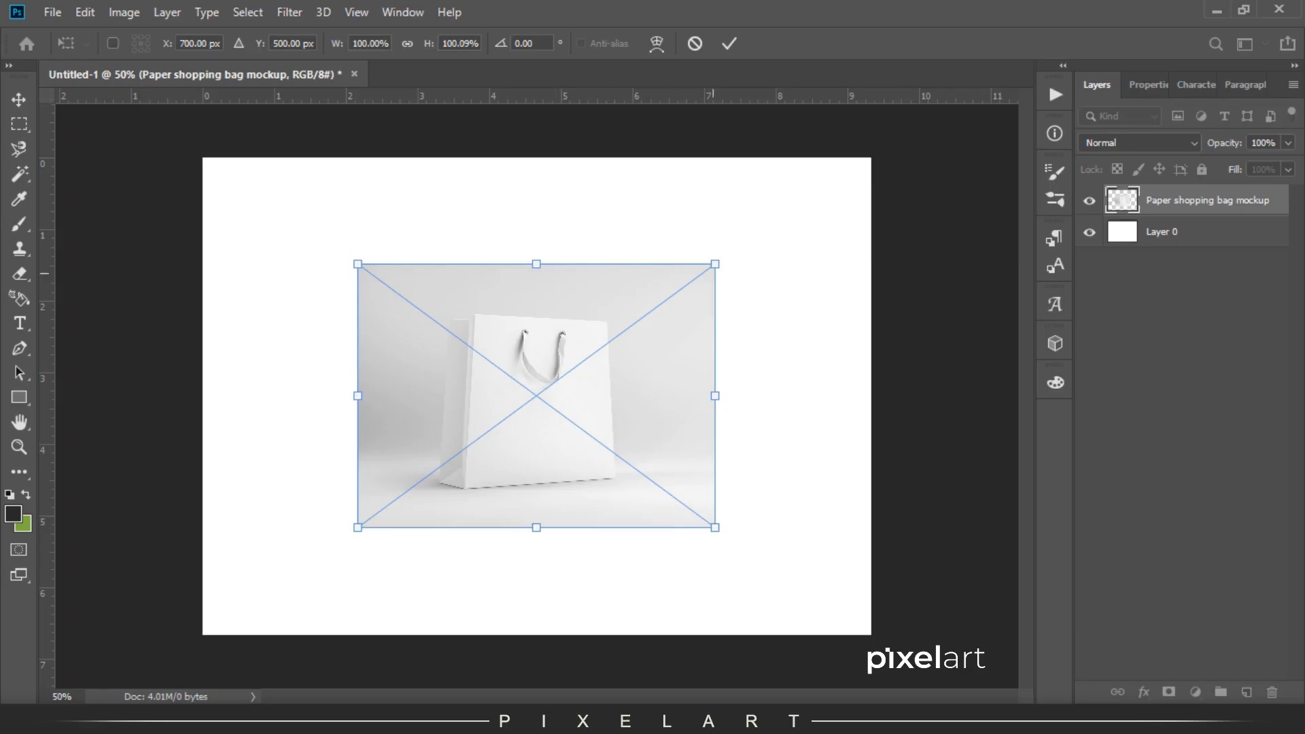
Scale the placed shopping bag image up proportionally from its centre until it fills the whole canvas, and commit the placement
{"action": "key", "text": "alt"}
{"action": "left_click_drag", "start_coordinate": [714, 259], "coordinate": [878, 145]}
{"action": "key", "text": "shift"}
{"action": "key", "text": "Return"}
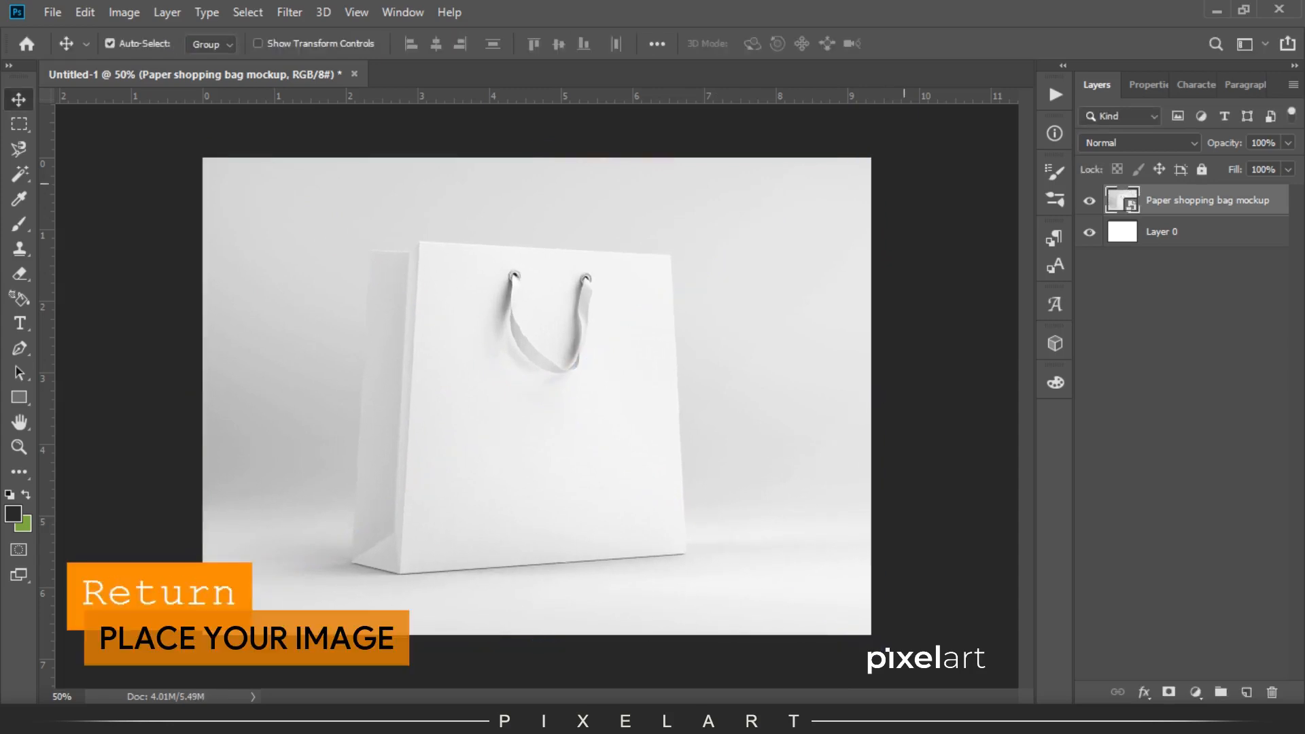
Set the background color to bright blue, hex 00a2ff
{"action": "key", "text": "ctrl+equal"}
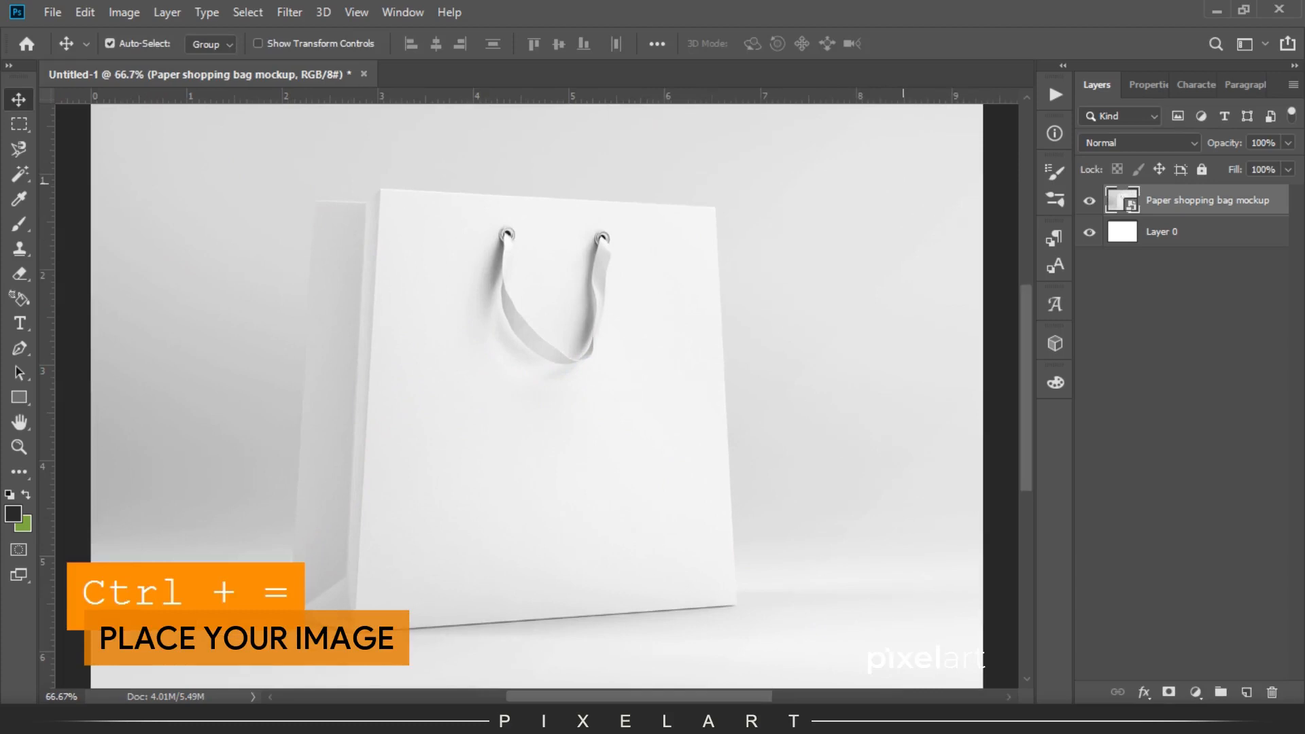
{"action": "left_click", "coordinate": [22, 524]}
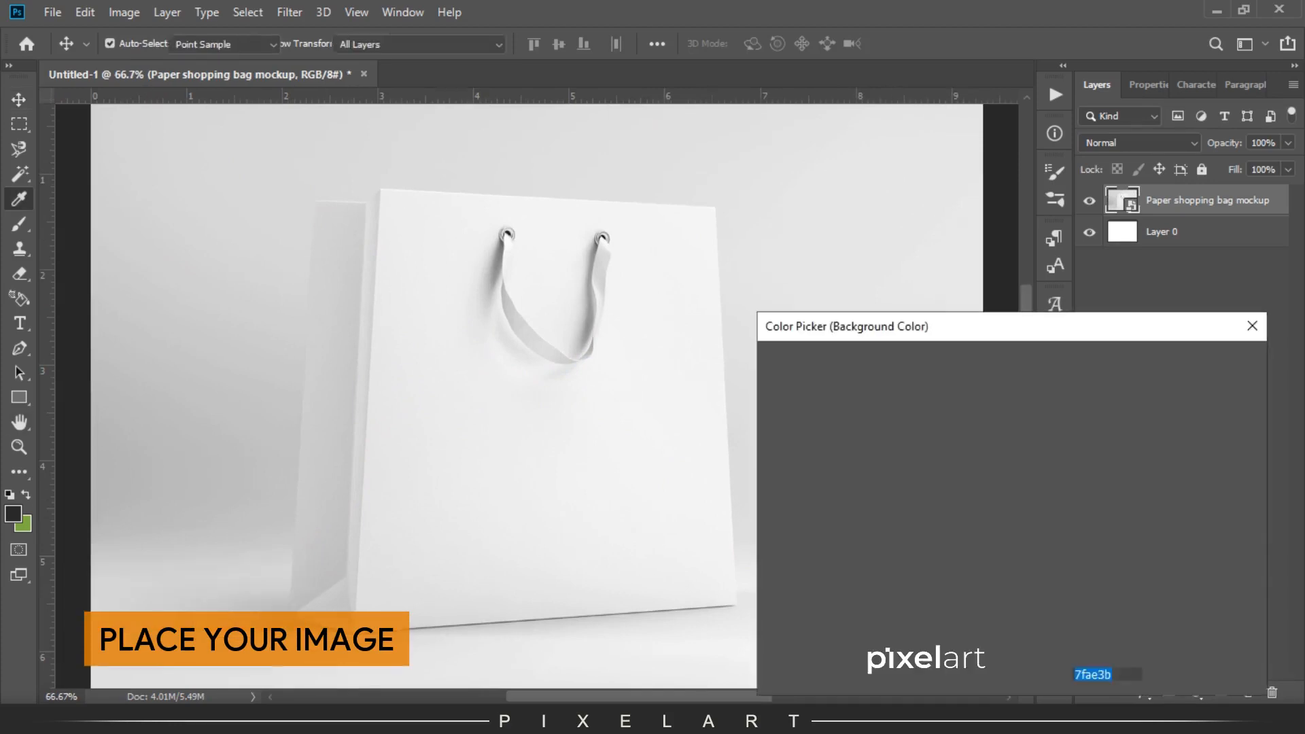
{"action": "mouse_move", "coordinate": [1032, 470]}
{"action": "left_mouse_down"}
{"action": "mouse_move", "coordinate": [1032, 514]}
{"action": "mouse_move", "coordinate": [1032, 466]}
{"action": "mouse_move", "coordinate": [1032, 478]}
{"action": "left_mouse_up"}
{"action": "left_click", "coordinate": [1010, 373]}
{"action": "left_click", "coordinate": [1203, 363]}
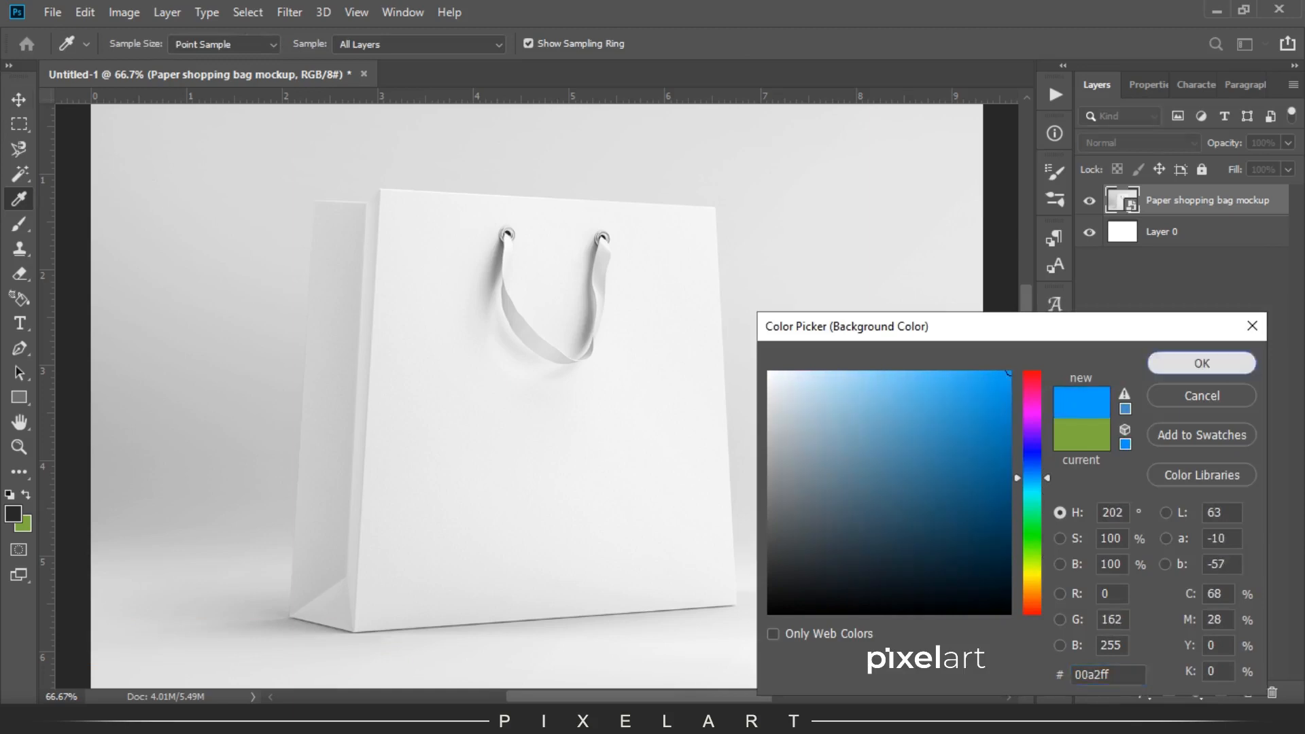
Trace the bag's narrow left side panel with the Pen tool as a closed shape, starting from the front face's lower-left corner
{"action": "key", "text": "ctrl+="}
{"action": "key", "text": "ctrl+="}
{"action": "key", "text": "ctrl+="}
{"action": "left_click_drag", "start_coordinate": [334, 385], "coordinate": [735, 108]}
{"action": "left_click_drag", "start_coordinate": [435, 564], "coordinate": [526, 342]}
{"action": "key", "text": "ctrl+minus"}
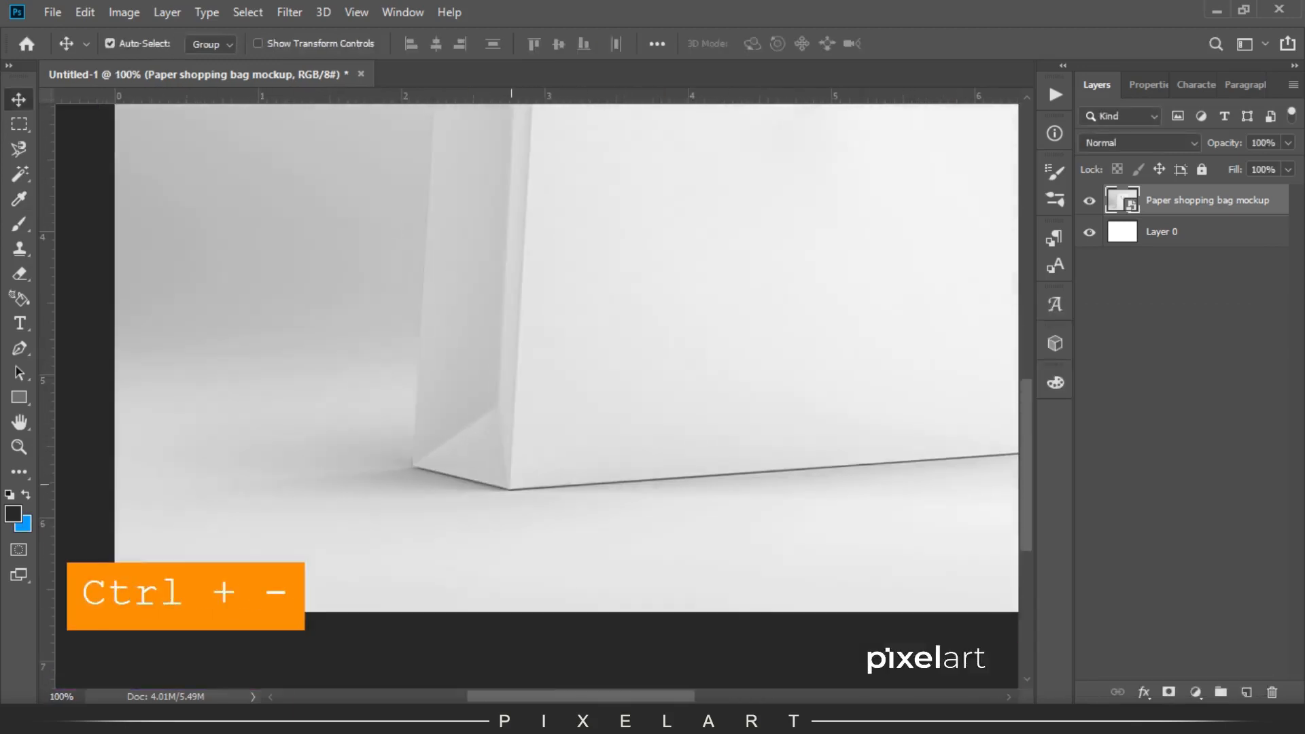
{"action": "key", "text": "p"}
{"action": "left_click", "coordinate": [509, 550]}
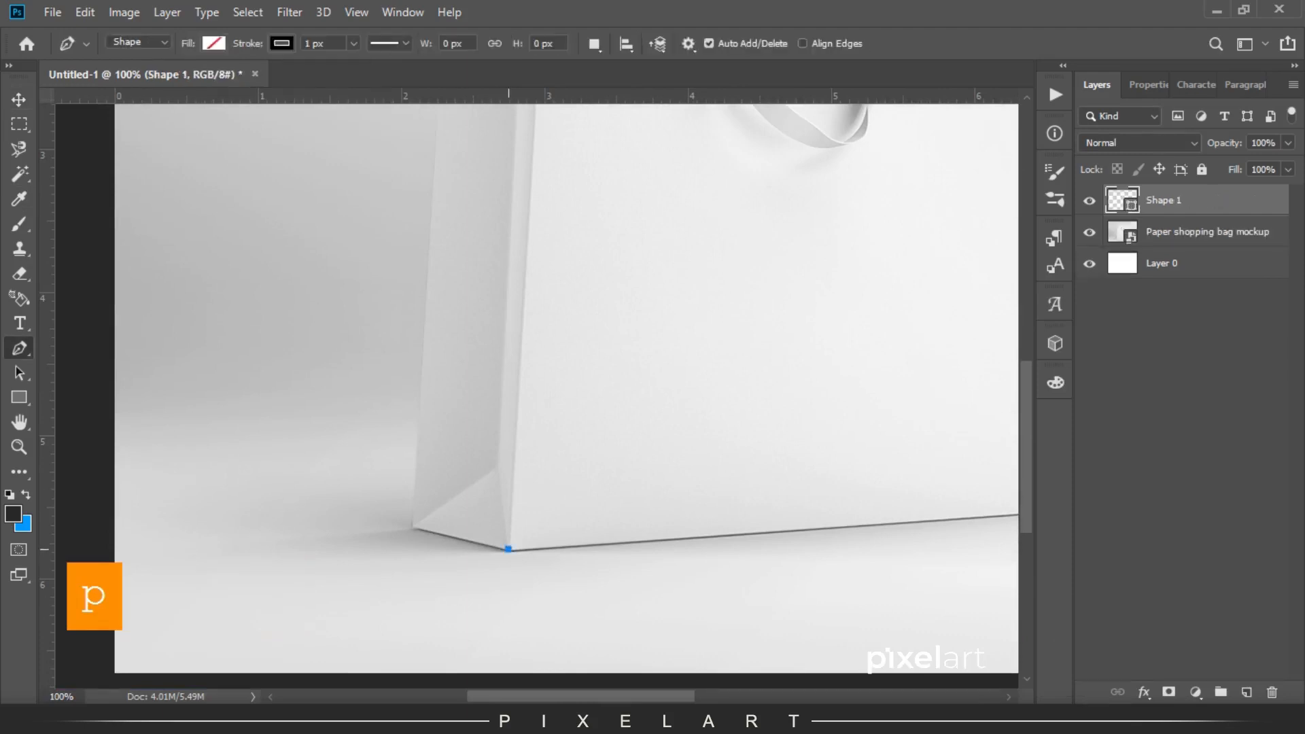
{"action": "scroll", "coordinate": [566, 394], "scroll_direction": "up", "scroll_amount": 5}
{"action": "left_click", "coordinate": [548, 282]}
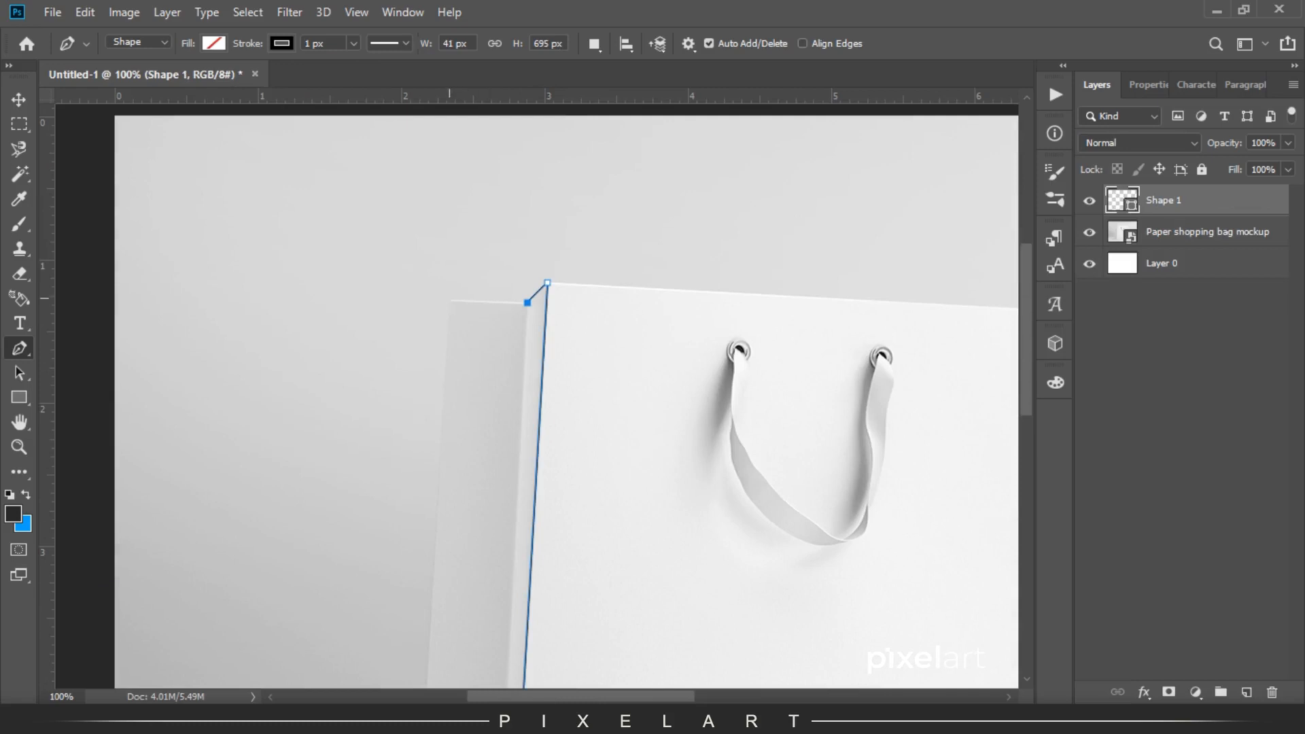
{"action": "key", "text": "space"}
{"action": "left_click_drag", "start_coordinate": [501, 612], "coordinate": [526, 162]}
{"action": "left_click", "coordinate": [437, 476]}
{"action": "key", "text": "space"}
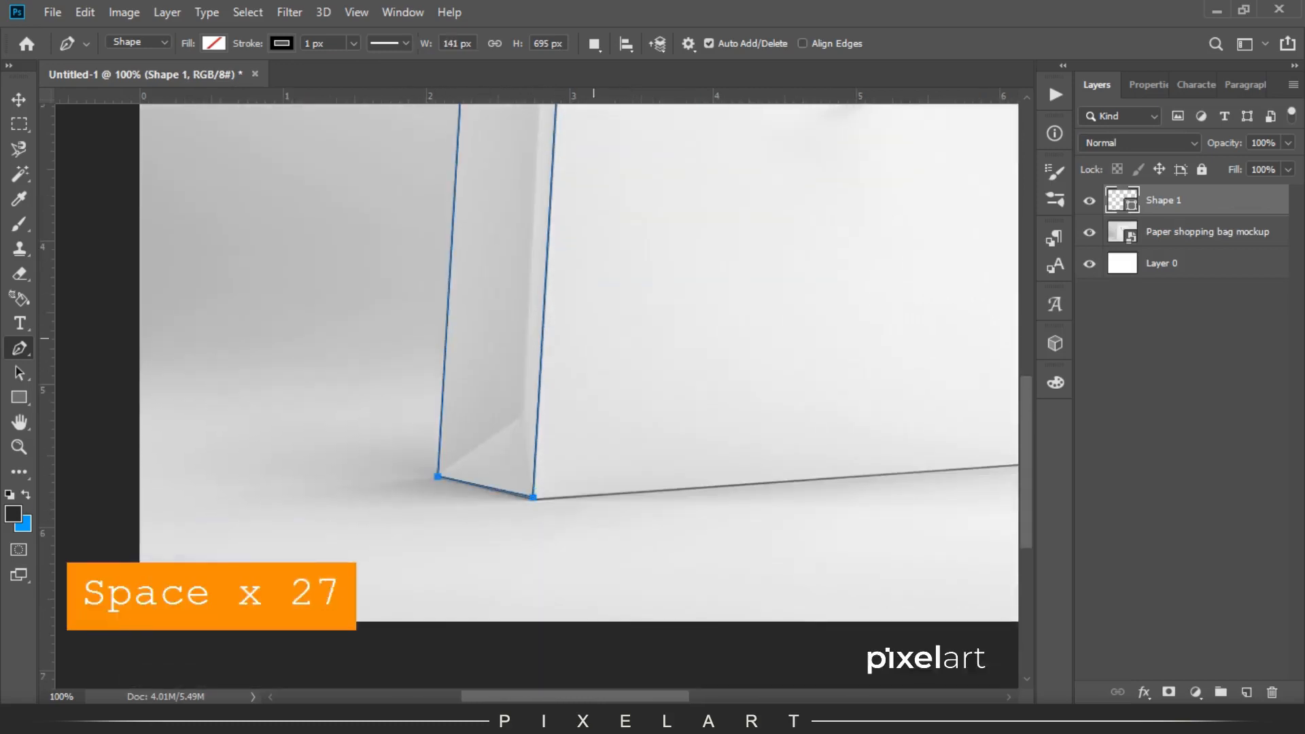
Load the side panel path as a selection and copy that area from the Paper shopping bag mockup layer
{"action": "left_click_drag", "start_coordinate": [594, 238], "coordinate": [423, 519]}
{"action": "key", "text": "ctrl+minus"}
{"action": "key", "text": "ctrl+Return"}
{"action": "left_click", "coordinate": [1207, 232]}
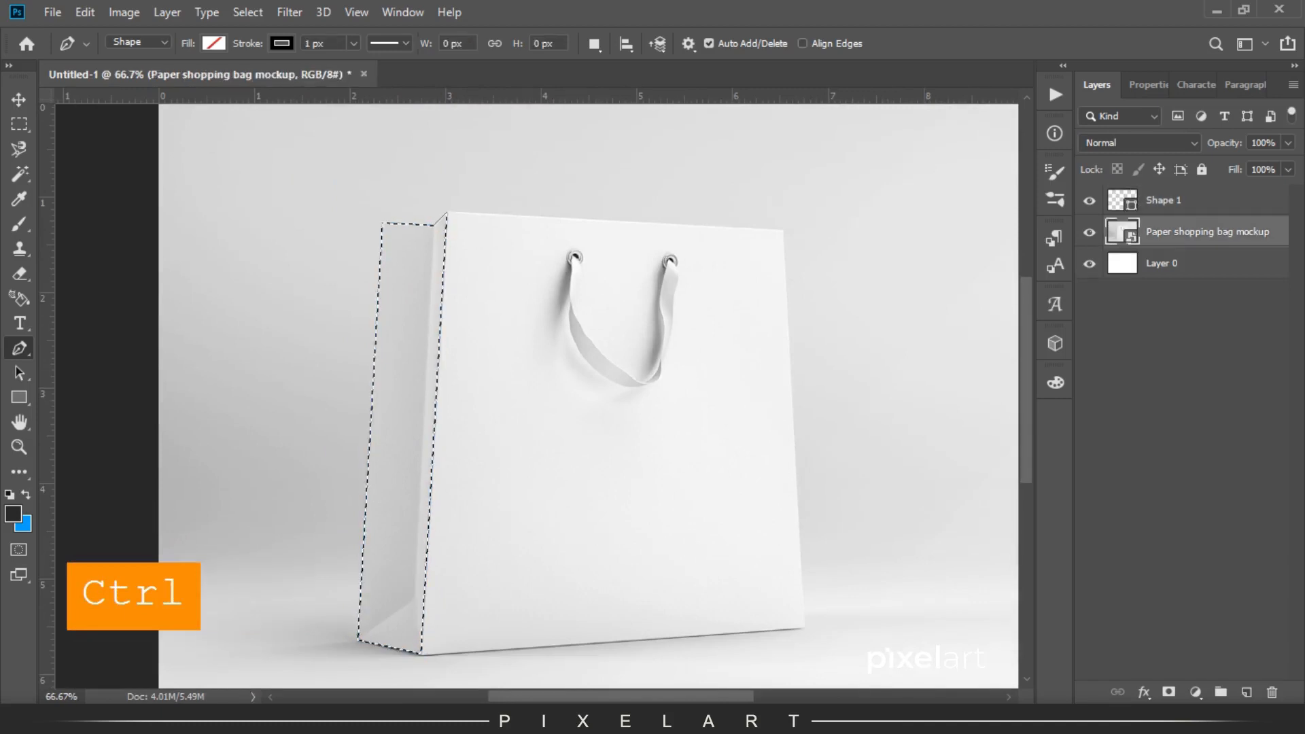
{"action": "left_click", "coordinate": [84, 12]}
{"action": "left_click", "coordinate": [123, 140]}
Create a new layer above the mockup and paste the copied side panel in place on it
{"action": "key", "text": "ctrl+shift+alt+n"}
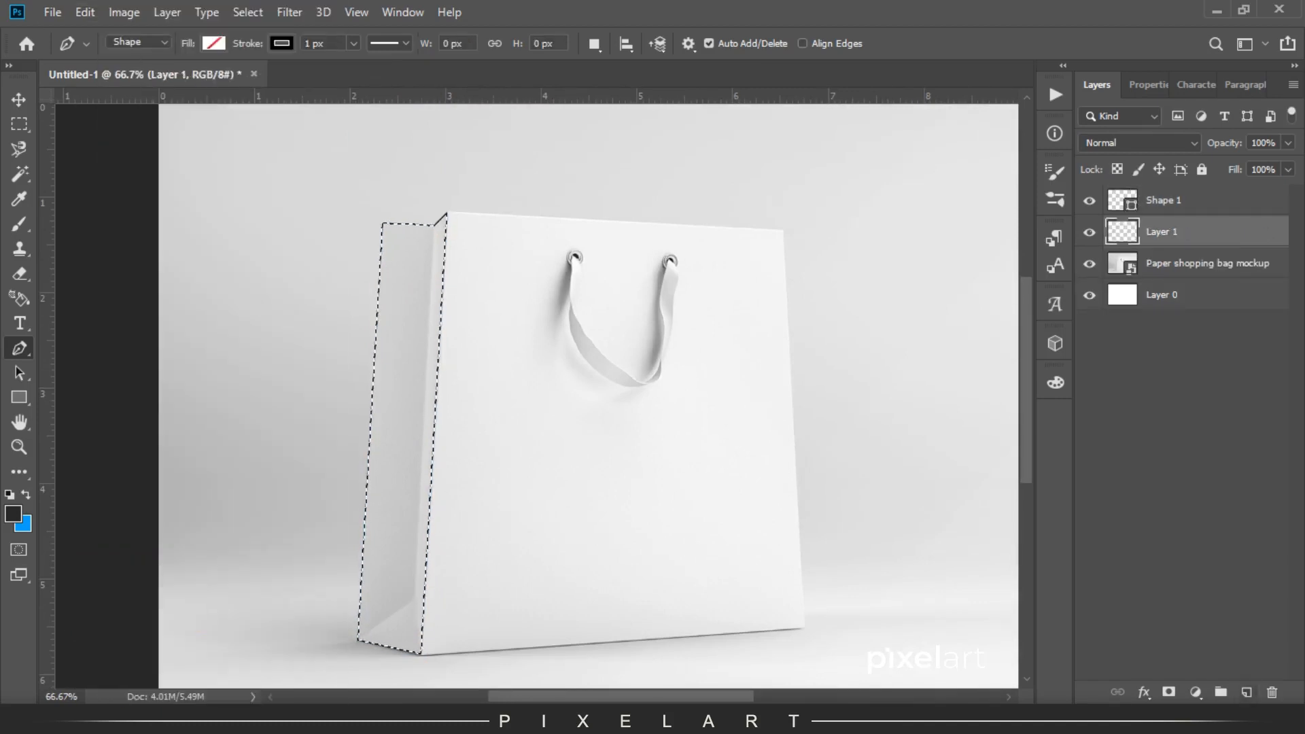
{"action": "left_click", "coordinate": [85, 12]}
{"action": "mouse_move", "coordinate": [163, 195]}
{"action": "left_click", "coordinate": [395, 217]}
{"action": "key", "text": "v"}
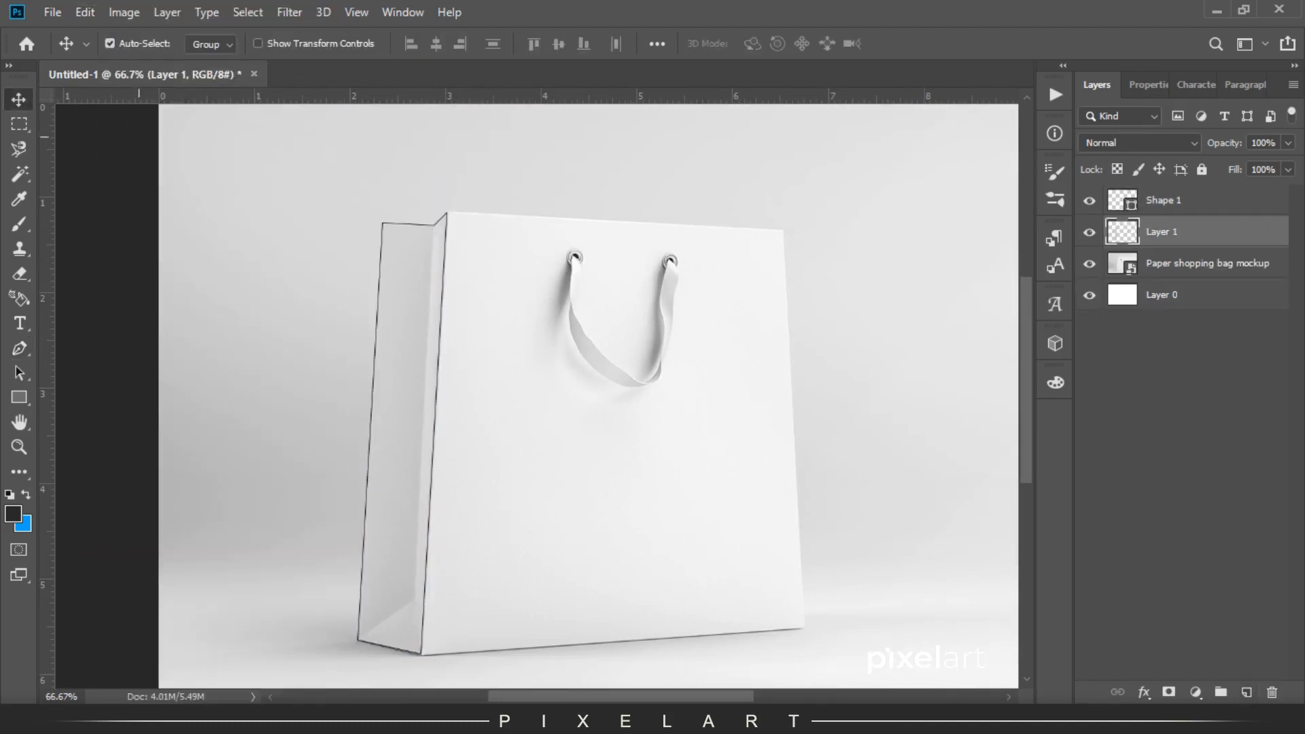
Delete the side panel's Shape 1 layer and rename the pasted side panel layer as Left
{"action": "key", "text": "alt+bracketright"}
{"action": "left_click", "coordinate": [1271, 692]}
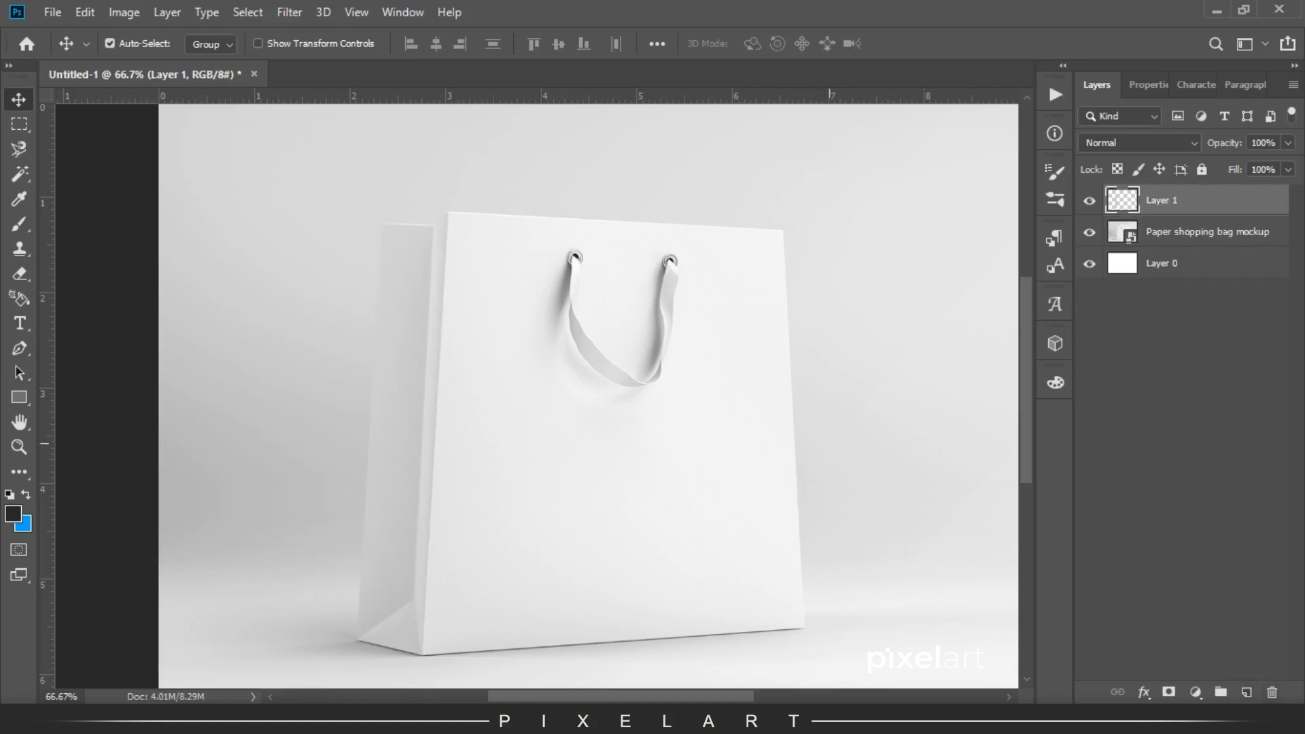
{"action": "key", "text": "space"}
{"action": "left_click_drag", "start_coordinate": [695, 460], "coordinate": [650, 420]}
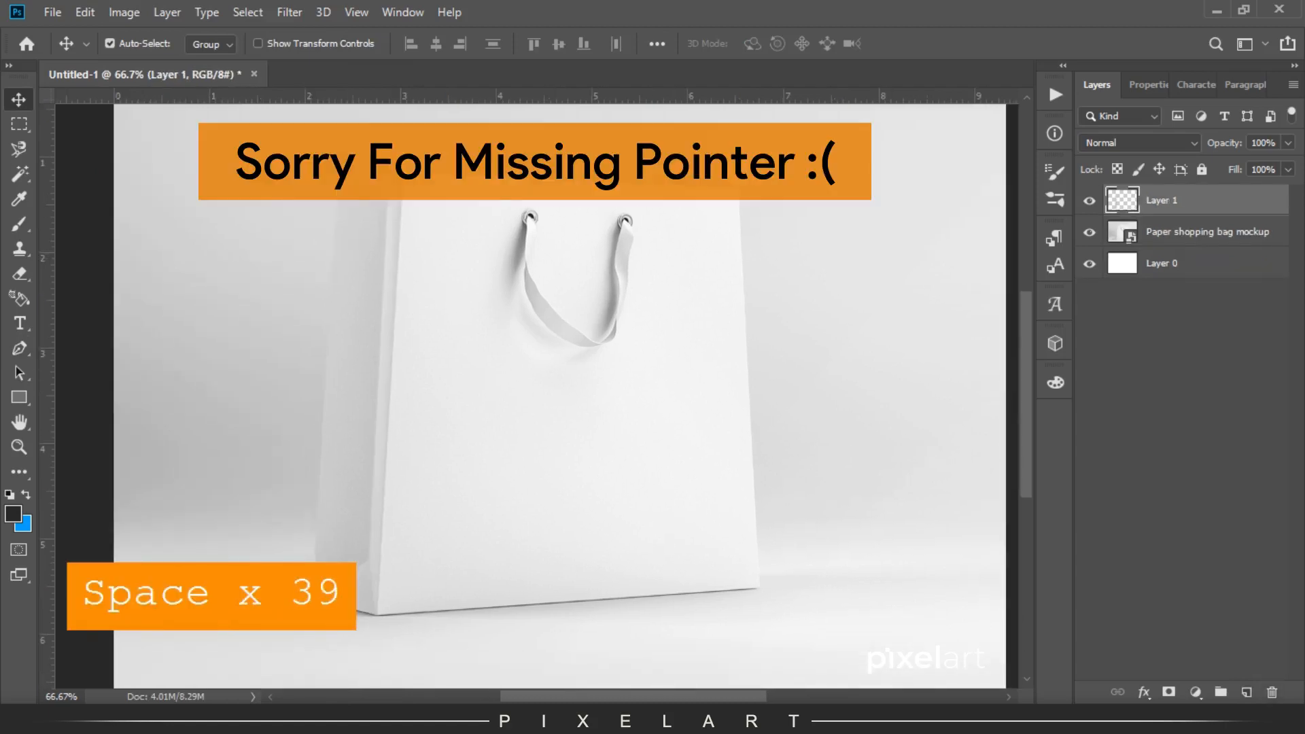
{"action": "type", "text": "Left"}
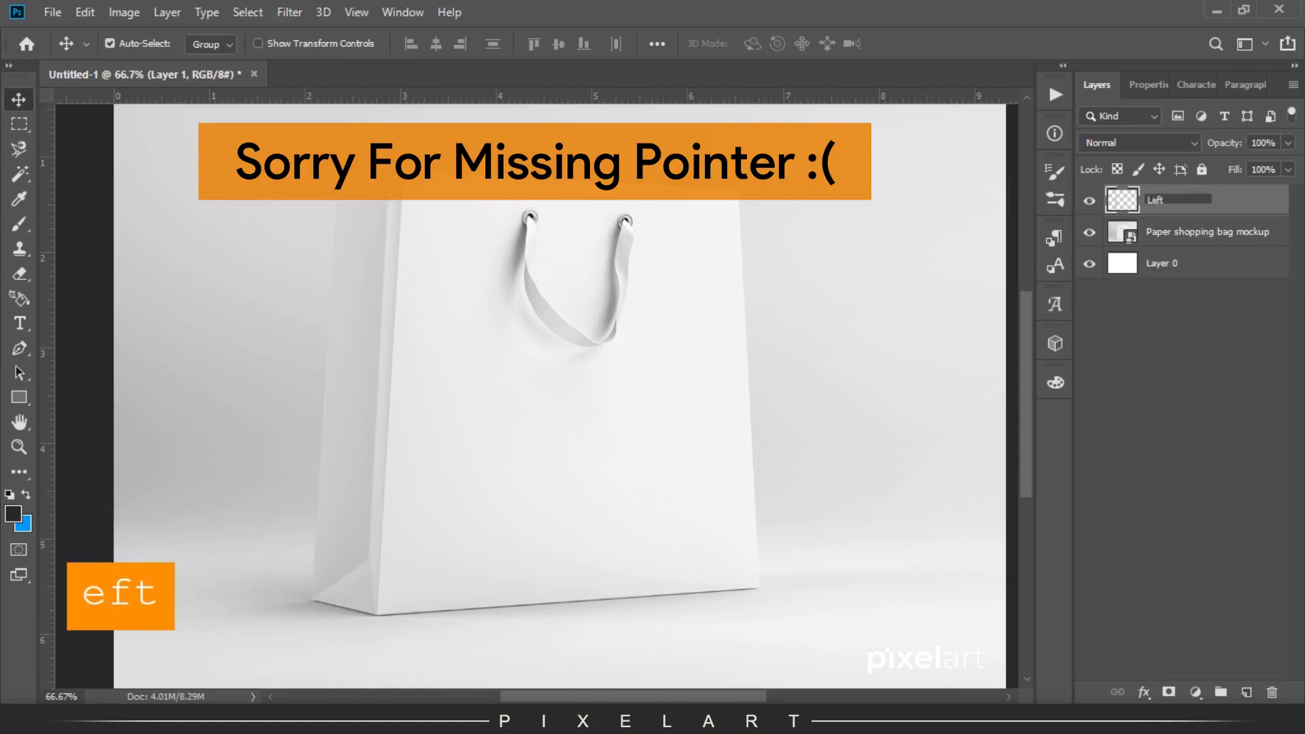
{"action": "key", "text": "Return"}
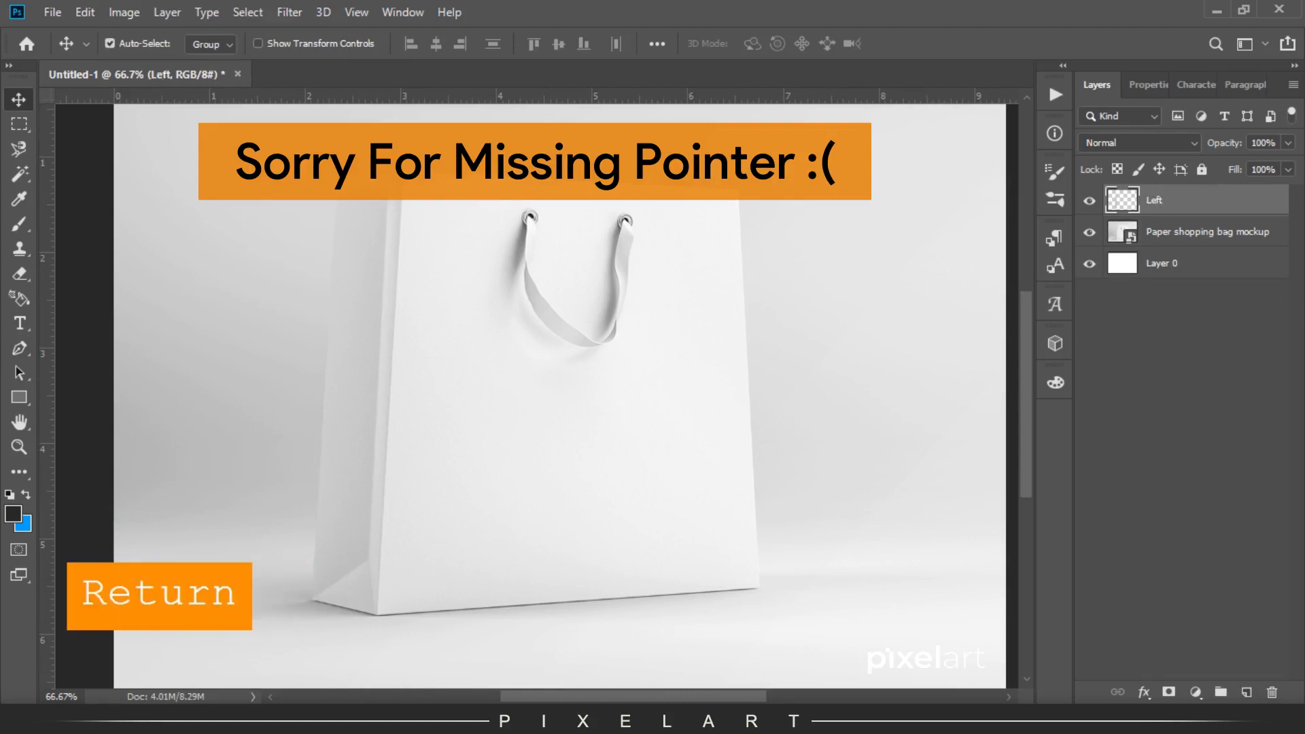
Outline the bag's front face with the Pen tool, placing anchors from its lower-left corner clockwise to its lower-right corner
{"action": "key", "text": "p"}
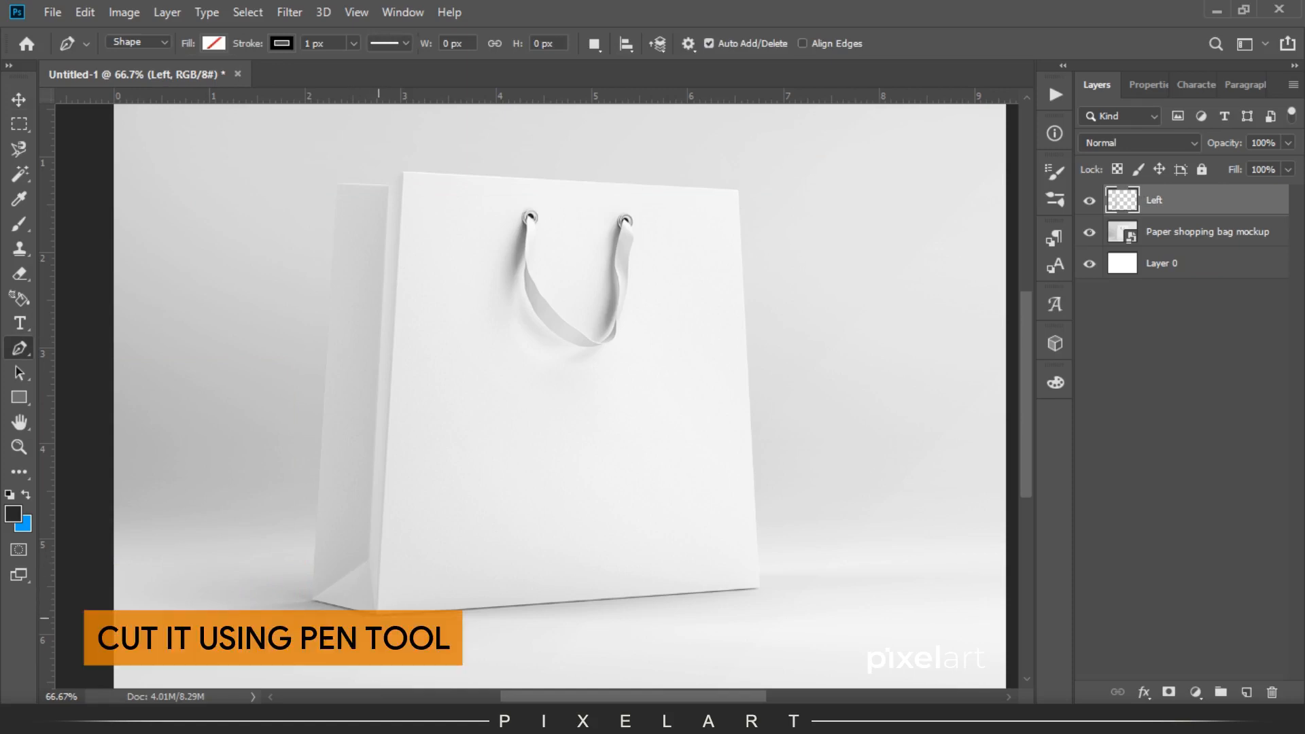
{"action": "left_click", "coordinate": [378, 614]}
{"action": "left_click", "coordinate": [402, 170]}
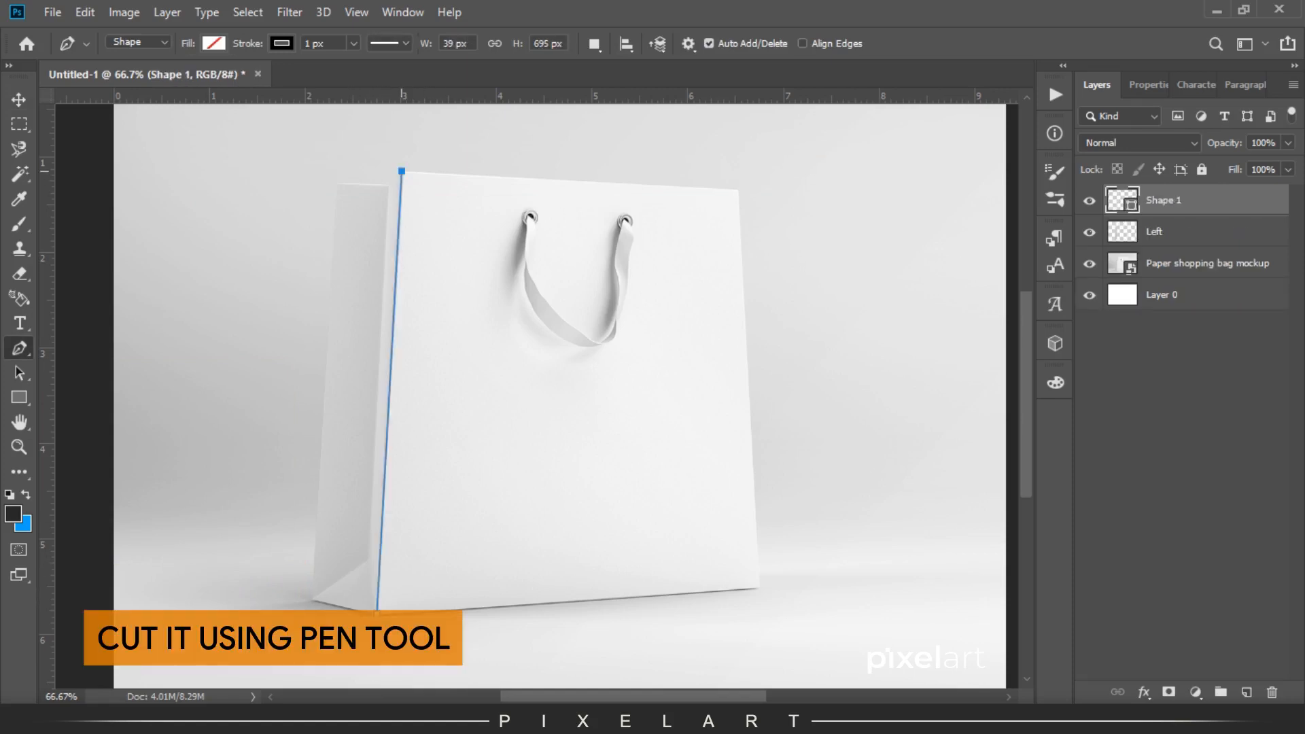
{"action": "left_click", "coordinate": [738, 189]}
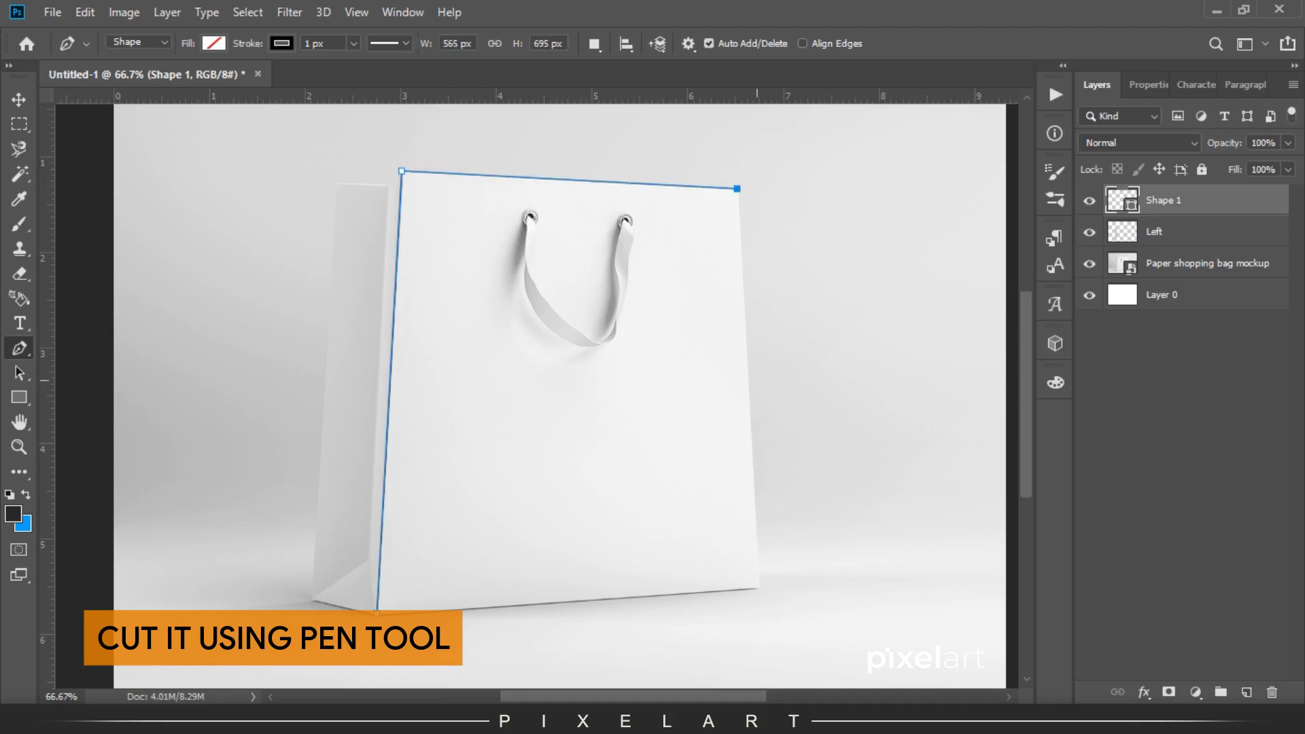
{"action": "left_click", "coordinate": [759, 586]}
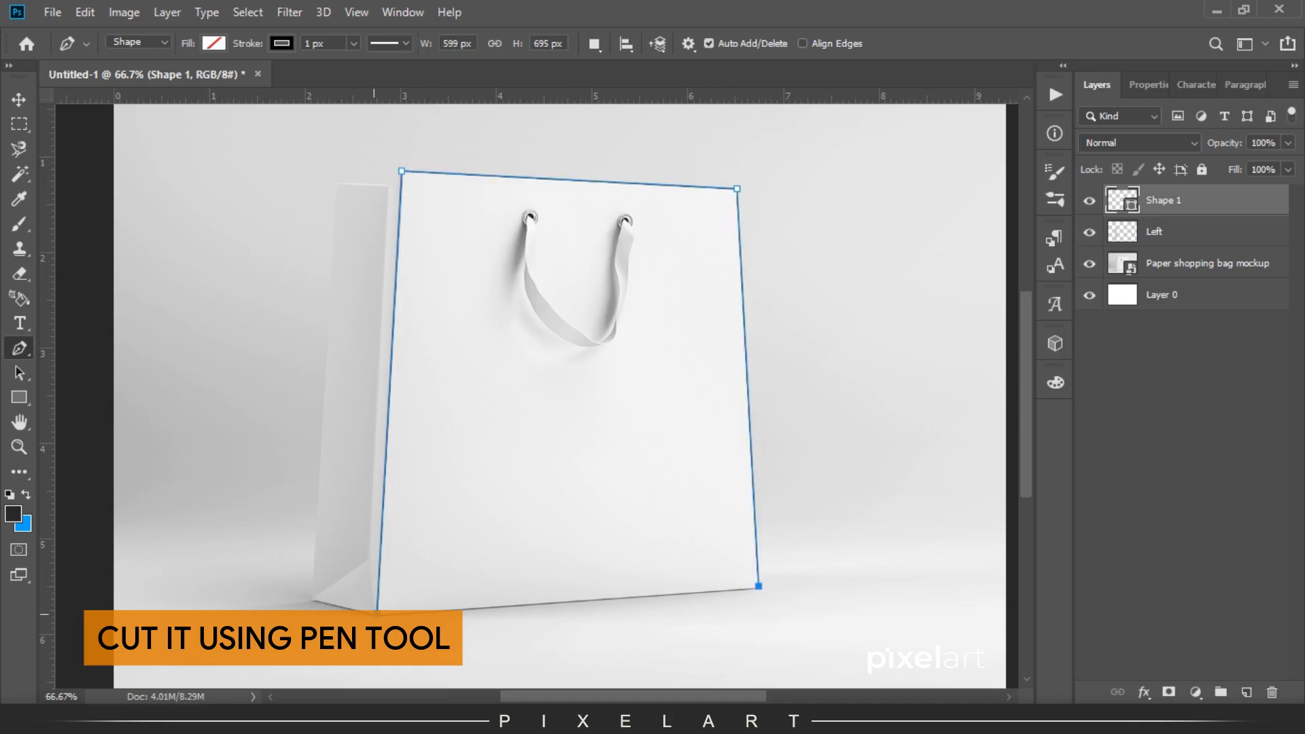
Round the front face outline's lower-right corner with an extra anchor and close the path at the lower-left corner
{"action": "key", "text": "ctrl+z"}
{"action": "key", "text": "ctrl+equal"}
{"action": "key", "text": "ctrl+equal"}
{"action": "key", "text": "space"}
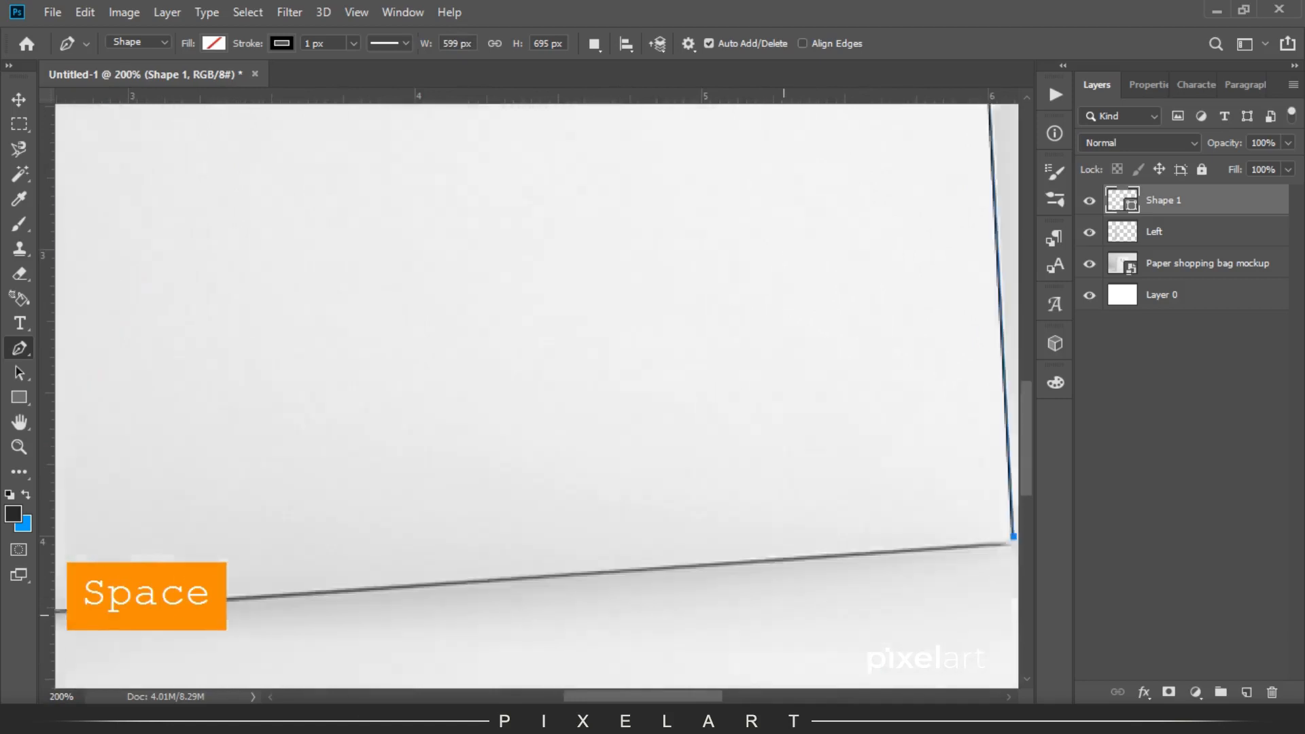
{"action": "left_click_drag", "start_coordinate": [978, 561], "coordinate": [883, 393]}
{"action": "key", "text": "ctrl+z"}
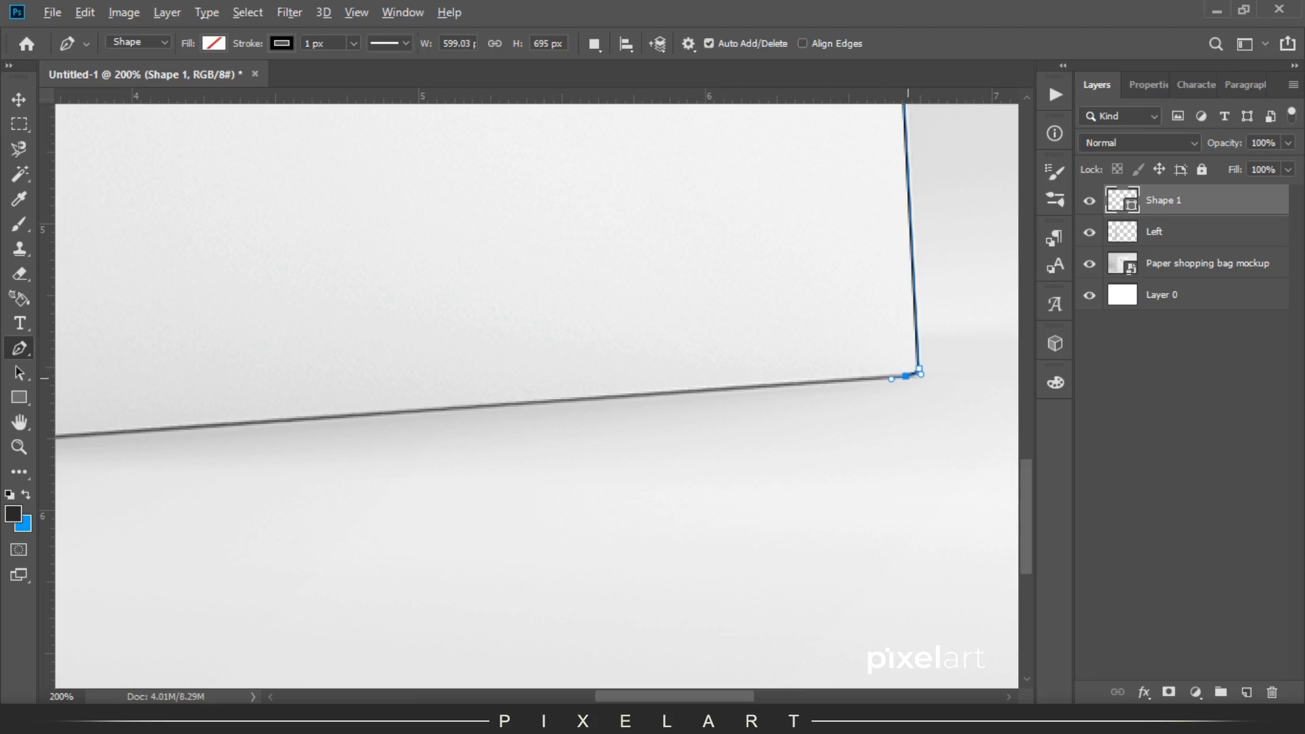
{"action": "left_click", "coordinate": [906, 376], "text": "alt"}
{"action": "left_click_drag", "start_coordinate": [204, 425], "coordinate": [536, 413]}
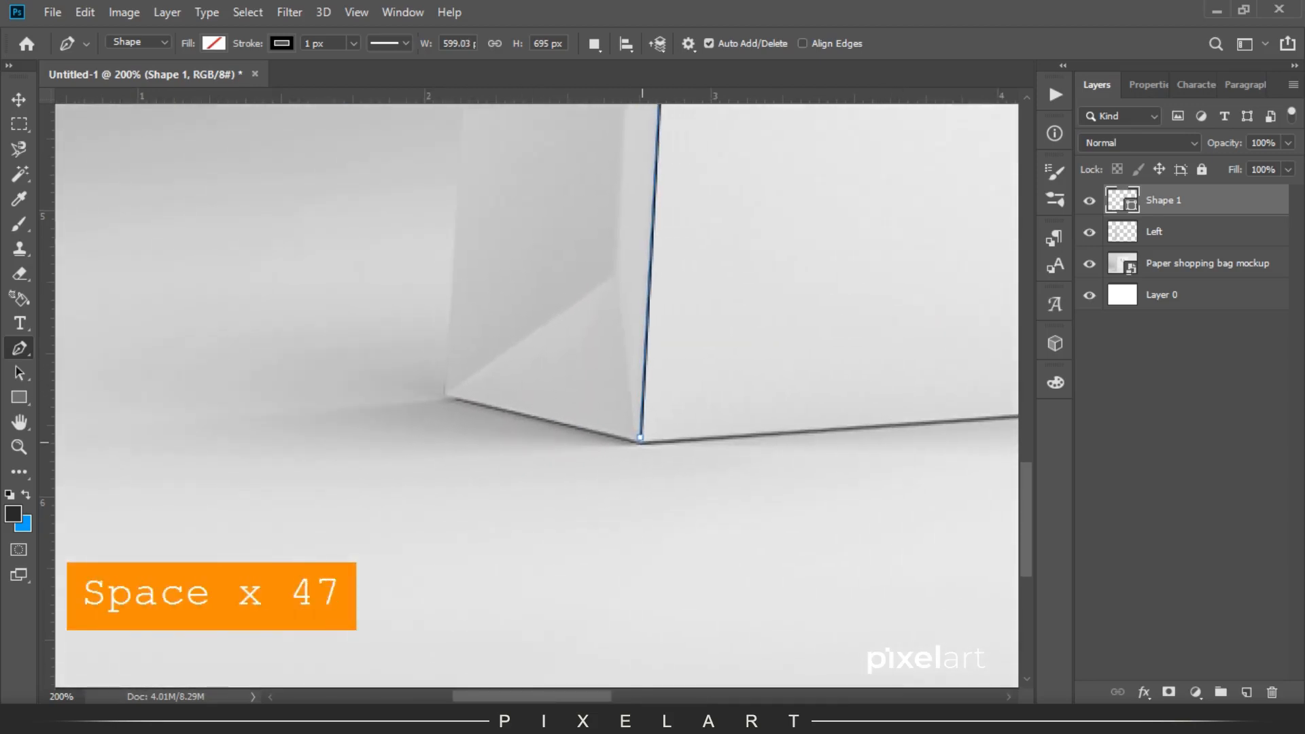
{"action": "left_click", "coordinate": [639, 440]}
Load the front face shape as a selection and copy that area with the Paper shopping bag mockup layer active
{"action": "key", "text": "ctrl+minus"}
{"action": "key", "text": "ctrl+minus"}
{"action": "key", "text": "ctrl+minus"}
{"action": "key", "text": "ctrl+minus"}
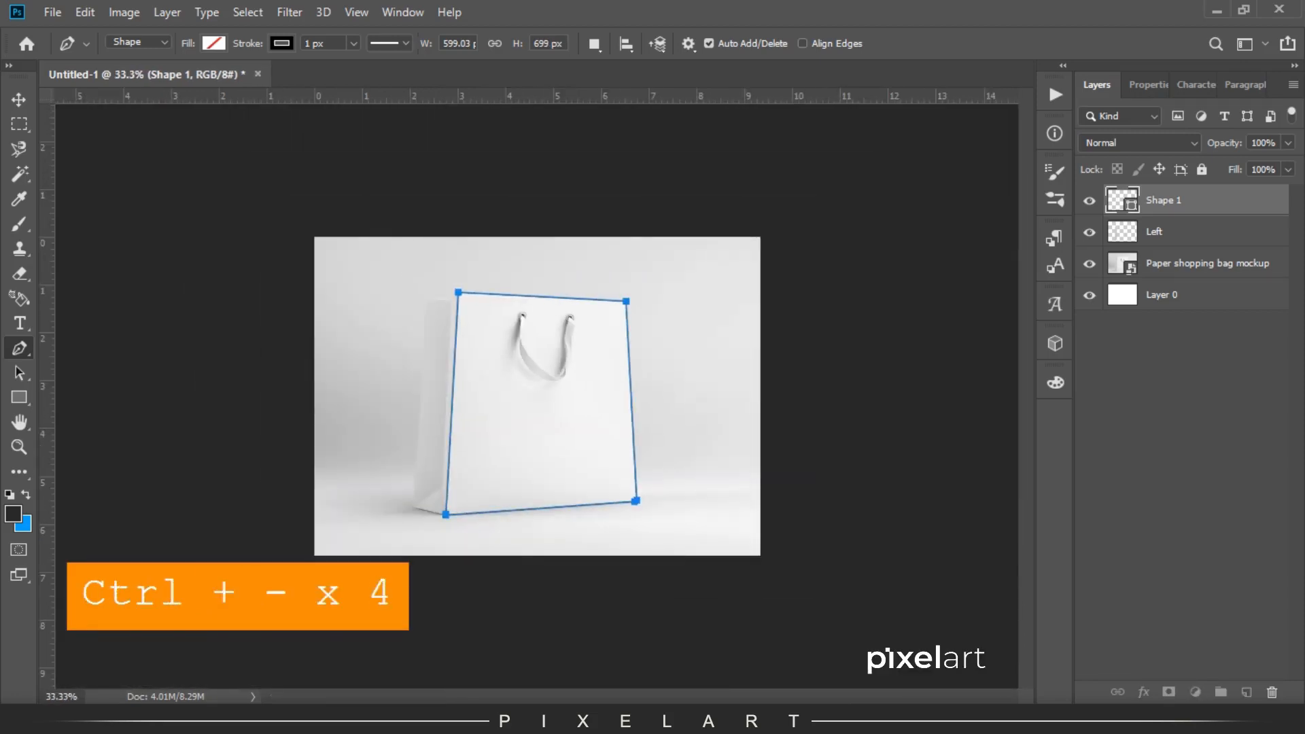
{"action": "left_click", "coordinate": [1122, 200], "text": "ctrl"}
{"action": "left_click", "coordinate": [1183, 263]}
{"action": "left_click", "coordinate": [85, 12]}
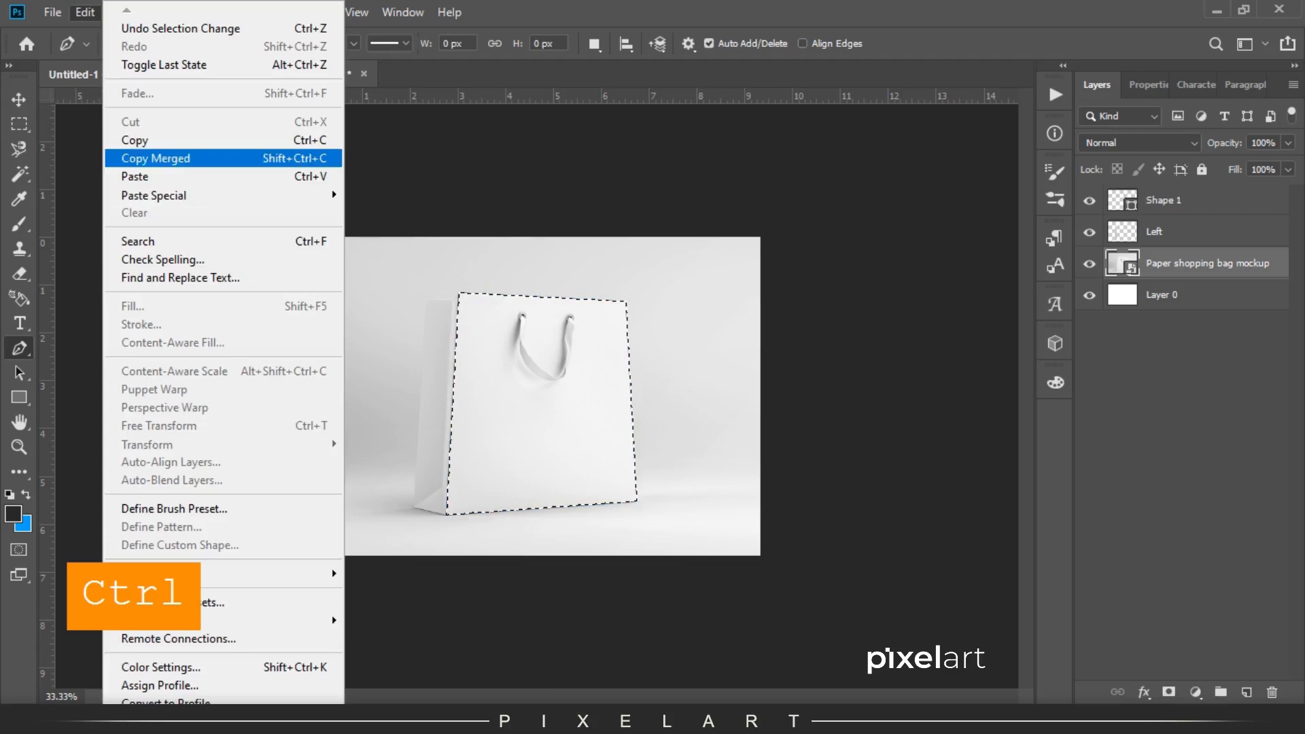
{"action": "left_click", "coordinate": [155, 158]}
Add a new layer above the mockup and paste the copied front face in place on it
{"action": "left_click", "coordinate": [1246, 692]}
{"action": "left_click", "coordinate": [84, 12]}
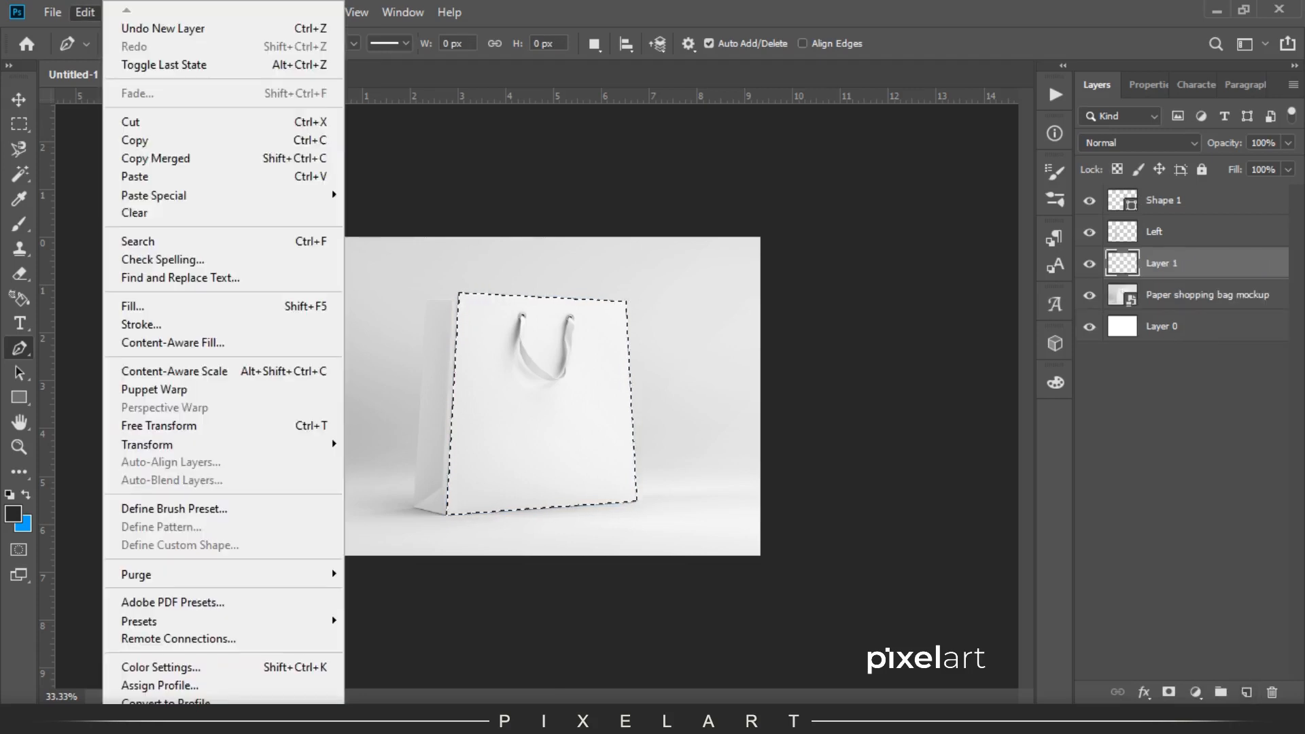
{"action": "mouse_move", "coordinate": [154, 195]}
{"action": "left_click", "coordinate": [394, 210]}
{"action": "key", "text": "v"}
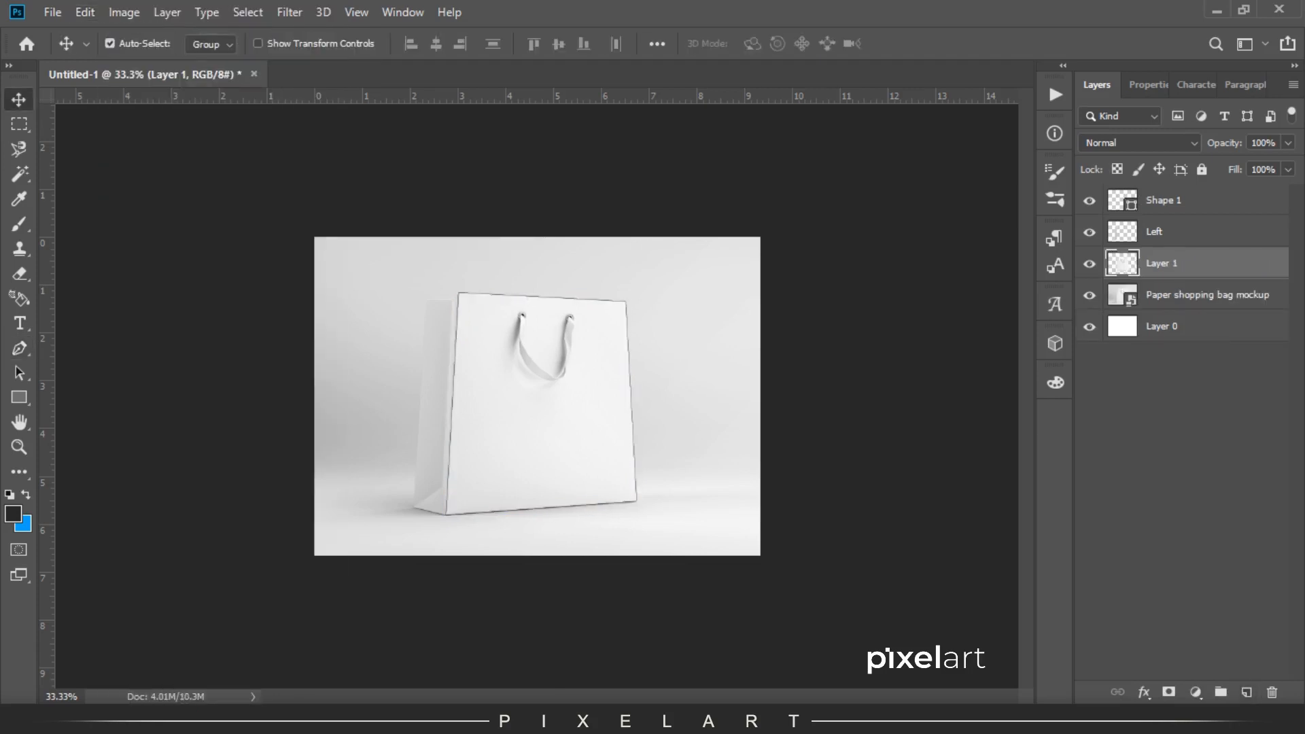
Delete the front face's Shape 1 layer and rename the pasted front face layer as Front
{"action": "left_click", "coordinate": [1183, 200]}
{"action": "left_click", "coordinate": [1272, 692]}
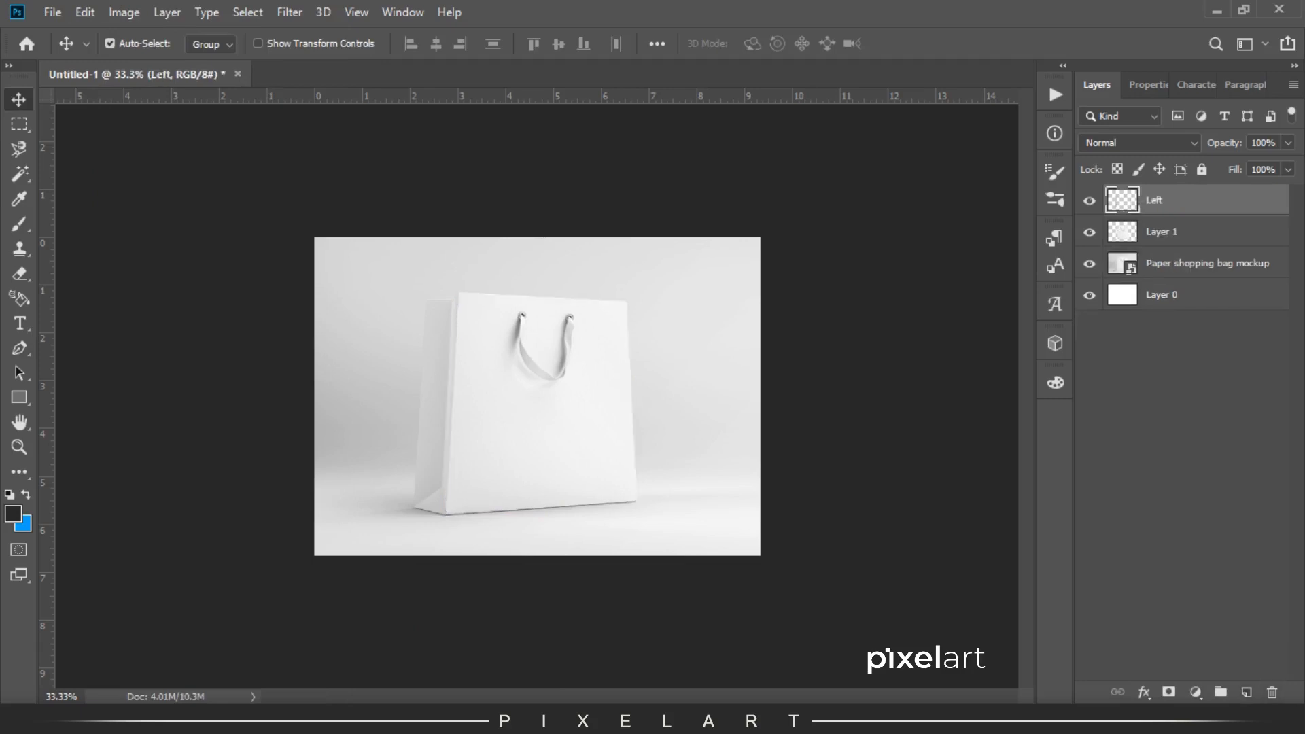
{"action": "double_click", "coordinate": [1161, 232]}
{"action": "type", "text": "Front"}
{"action": "key", "text": "Return"}
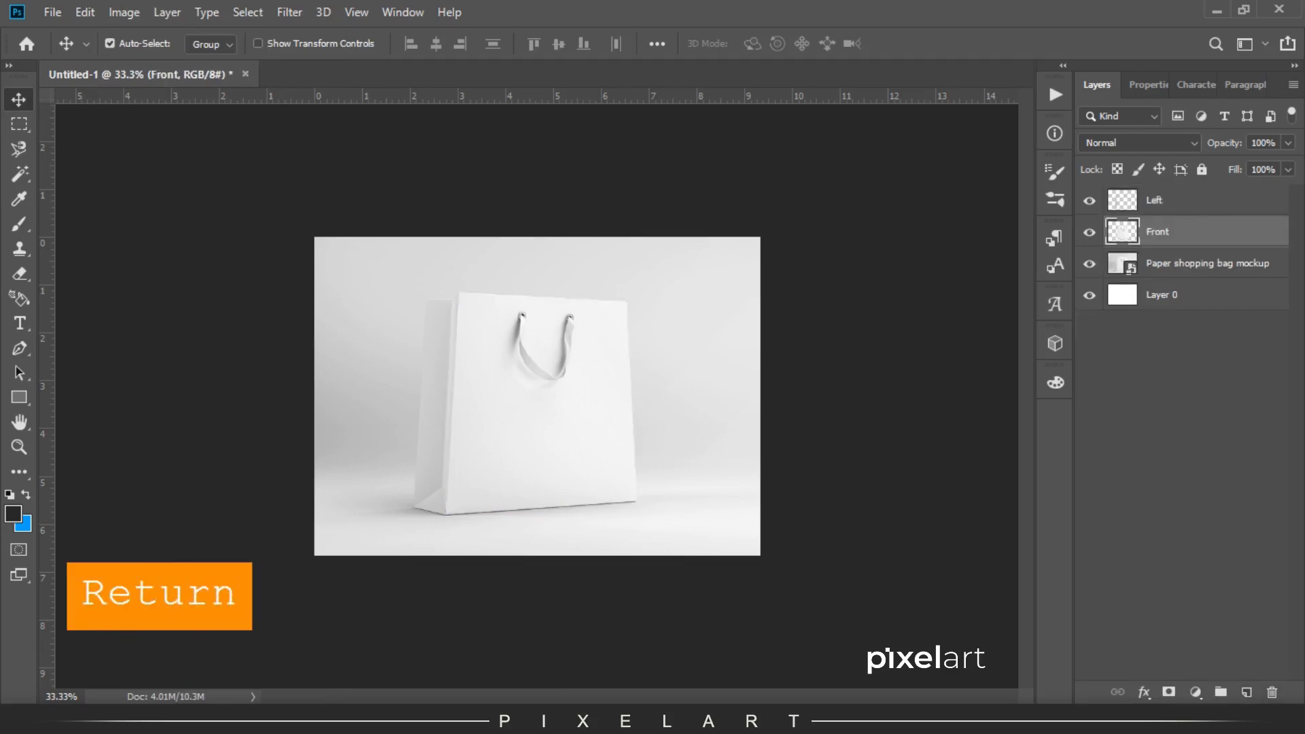
With the mockup layer active, start a Pen tool outline at the left eyelet and trace down the handle's left outer edge
{"action": "key", "text": "ctrl+equal"}
{"action": "key", "text": "ctrl+equal"}
{"action": "key", "text": "ctrl+equal"}
{"action": "key", "text": "ctrl+equal"}
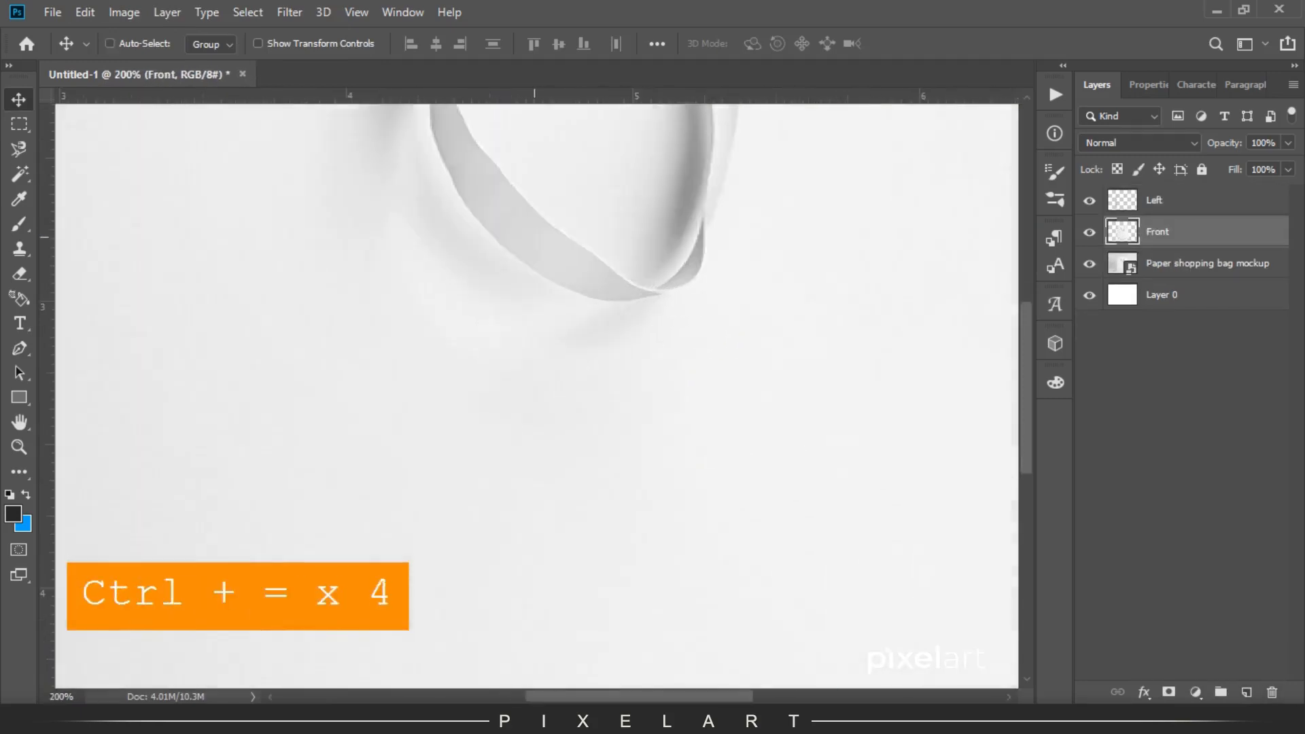
{"action": "key", "text": "space"}
{"action": "key", "text": "space"}
{"action": "key", "text": "space"}
{"action": "key", "text": "space"}
{"action": "left_click_drag", "start_coordinate": [537, 395], "coordinate": [496, 486]}
{"action": "key", "text": "alt+bracketleft"}
{"action": "key", "text": "p"}
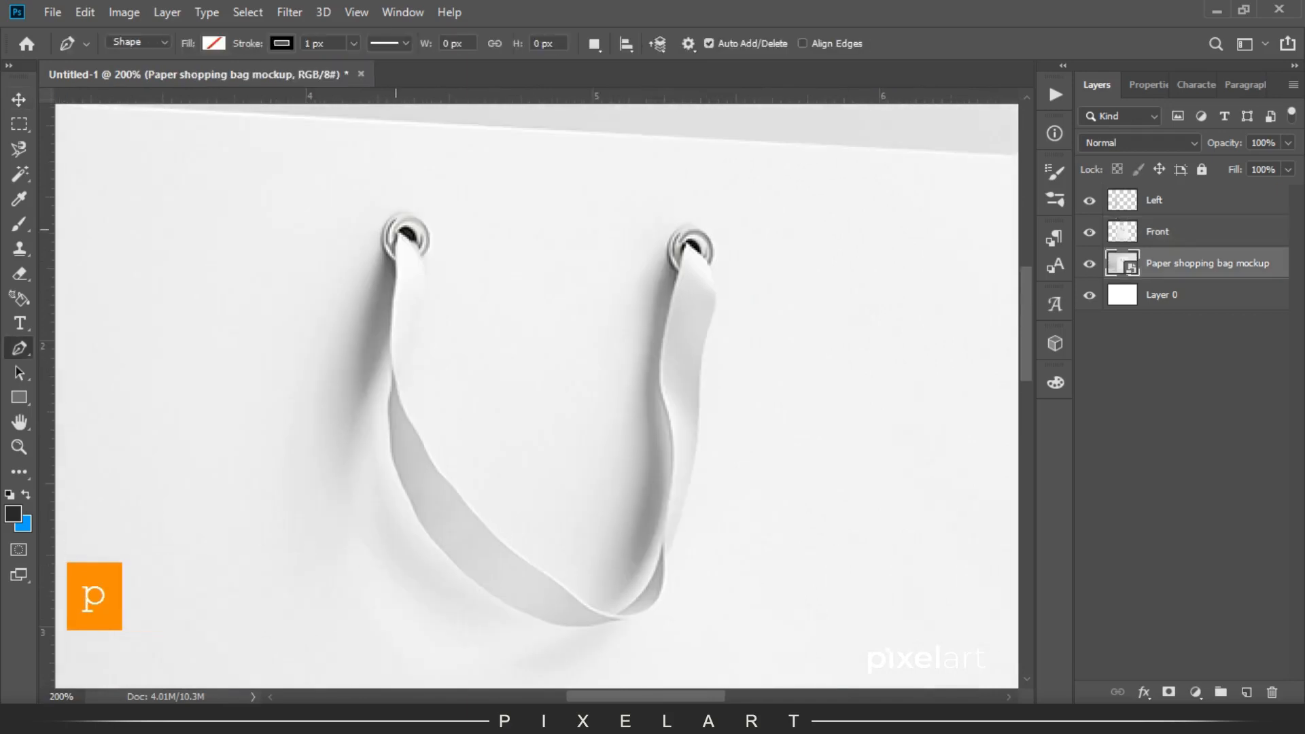
{"action": "left_click", "coordinate": [399, 232]}
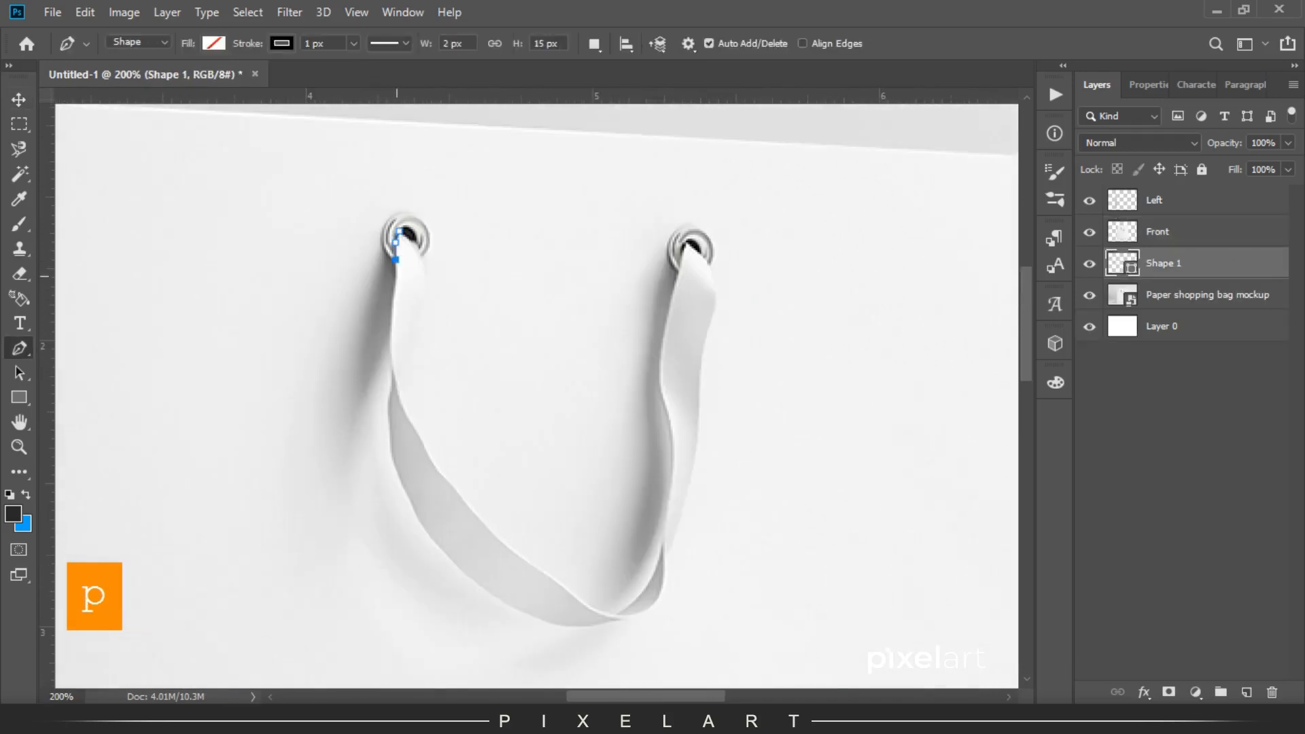
{"action": "left_click_drag", "start_coordinate": [395, 381], "coordinate": [394, 444]}
{"action": "left_click", "coordinate": [391, 369], "text": "alt"}
{"action": "left_click", "coordinate": [390, 395], "text": "alt"}
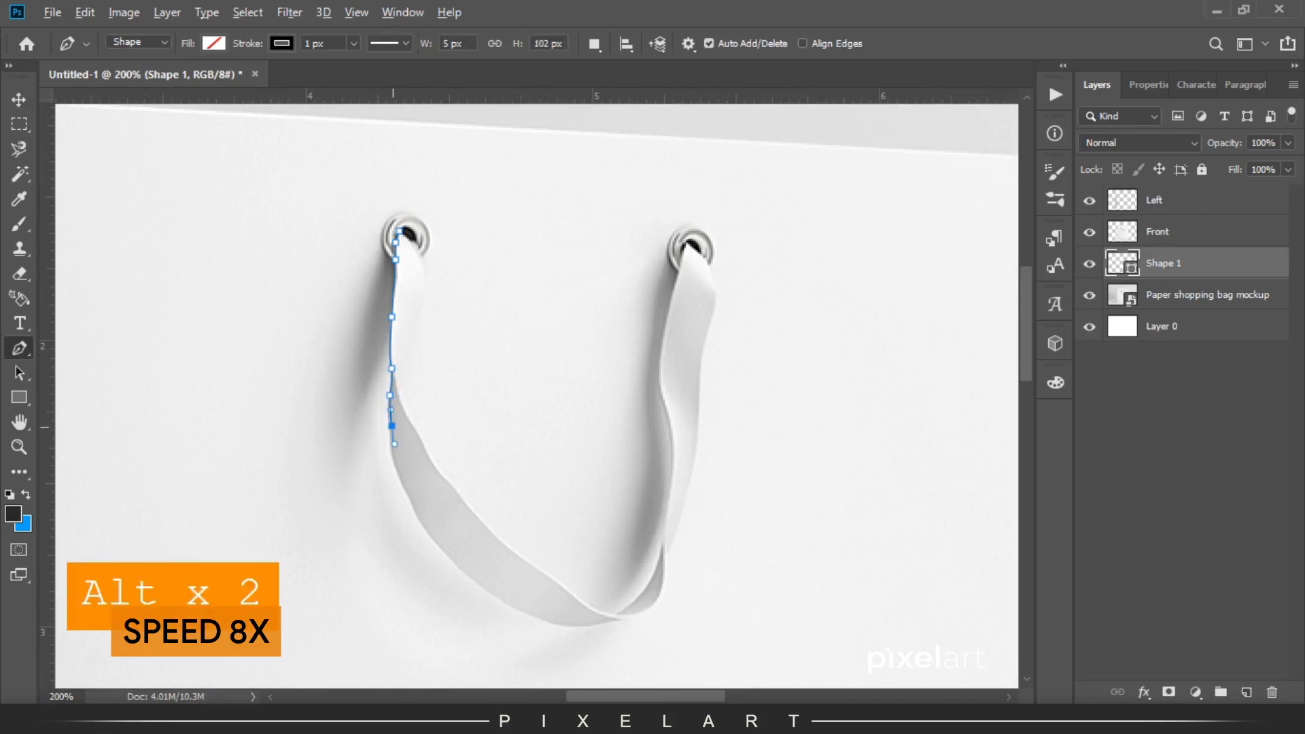
Continue the handle outline around the outer edge of its lower curve towards the right strand
{"action": "left_click_drag", "start_coordinate": [417, 516], "coordinate": [347, 291]}
{"action": "left_click_drag", "start_coordinate": [382, 334], "coordinate": [402, 355]}
{"action": "left_click", "coordinate": [382, 334], "text": "alt"}
{"action": "left_click_drag", "start_coordinate": [454, 390], "coordinate": [597, 387]}
{"action": "left_click", "coordinate": [454, 389], "text": "alt"}
{"action": "left_click", "coordinate": [491, 402]}
{"action": "left_click", "coordinate": [553, 397]}
{"action": "left_click", "coordinate": [553, 397], "text": "alt"}
Trace the handle's right strand along its outer edge up to the right eyelet
{"action": "left_click_drag", "start_coordinate": [595, 332], "coordinate": [589, 465]}
{"action": "left_click", "coordinate": [622, 246]}
{"action": "left_click_drag", "start_coordinate": [597, 376], "coordinate": [616, 289]}
{"action": "left_click", "coordinate": [597, 376], "text": "alt"}
{"action": "left_click", "coordinate": [607, 318], "text": "alt"}
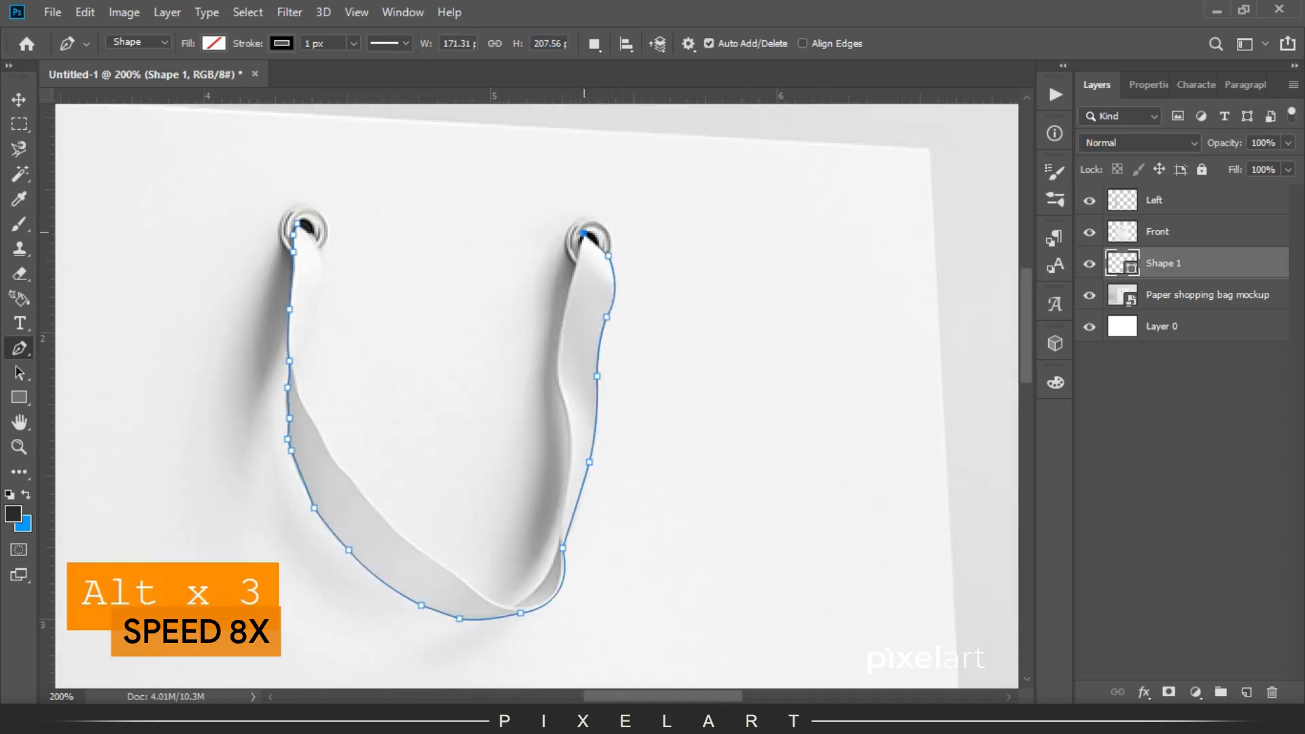
Trace the right strand's inner edge down from the eyelet and around onto the inner edge of the handle's lower curve
{"action": "left_click", "coordinate": [566, 305]}
{"action": "left_click_drag", "start_coordinate": [557, 367], "coordinate": [557, 383]}
{"action": "left_click", "coordinate": [568, 422], "text": "alt"}
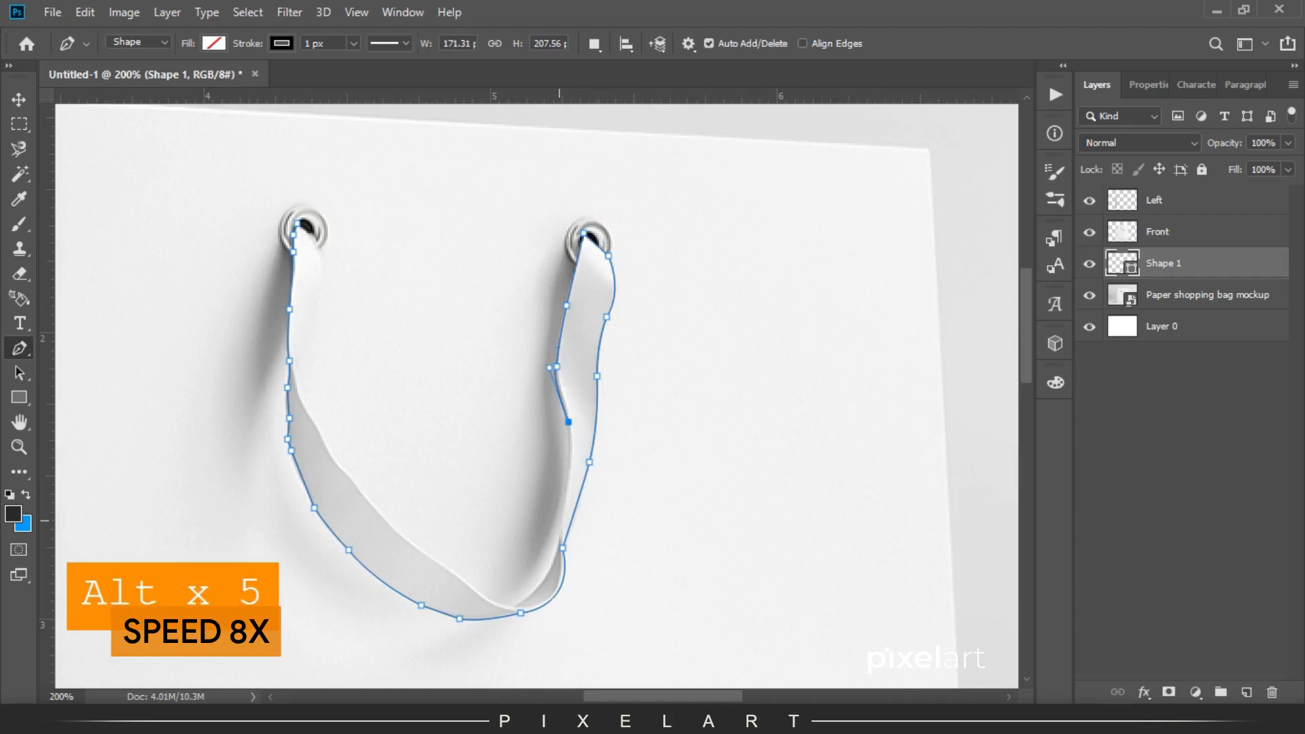
{"action": "left_click", "coordinate": [561, 508], "text": "alt"}
{"action": "left_click_drag", "start_coordinate": [534, 590], "coordinate": [502, 612]}
{"action": "left_click", "coordinate": [534, 590], "text": "alt"}
{"action": "left_click", "coordinate": [513, 608], "text": "alt"}
{"action": "left_click", "coordinate": [458, 576], "text": "alt"}
Follow the inner edge of the handle's left strand up to the left eyelet and close the path at its starting anchor
{"action": "left_click_drag", "start_coordinate": [325, 446], "coordinate": [401, 490]}
{"action": "left_click", "coordinate": [408, 509]}
{"action": "key", "text": "ctrl+z"}
{"action": "left_click", "coordinate": [408, 510]}
{"action": "key", "text": "ctrl+z"}
{"action": "left_click", "coordinate": [408, 507], "text": "alt"}
{"action": "left_click_drag", "start_coordinate": [400, 352], "coordinate": [372, 283]}
{"action": "key", "text": "ctrl+z"}
{"action": "left_click", "coordinate": [404, 341], "text": "alt"}
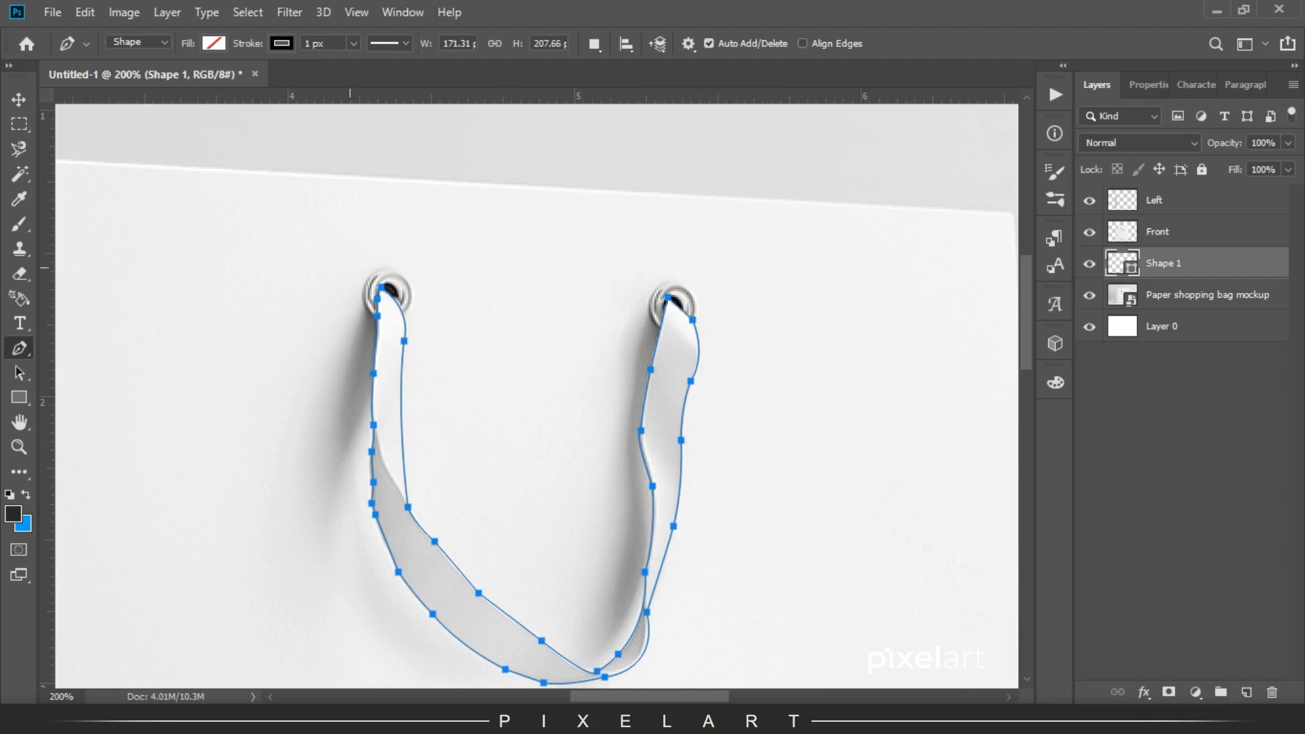
Turn the closed handle path into a selection and copy that area from the Paper shopping bag mockup layer
{"action": "key", "text": "ctrl+minus"}
{"action": "key", "text": "ctrl+minus"}
{"action": "key", "text": "ctrl+Return"}
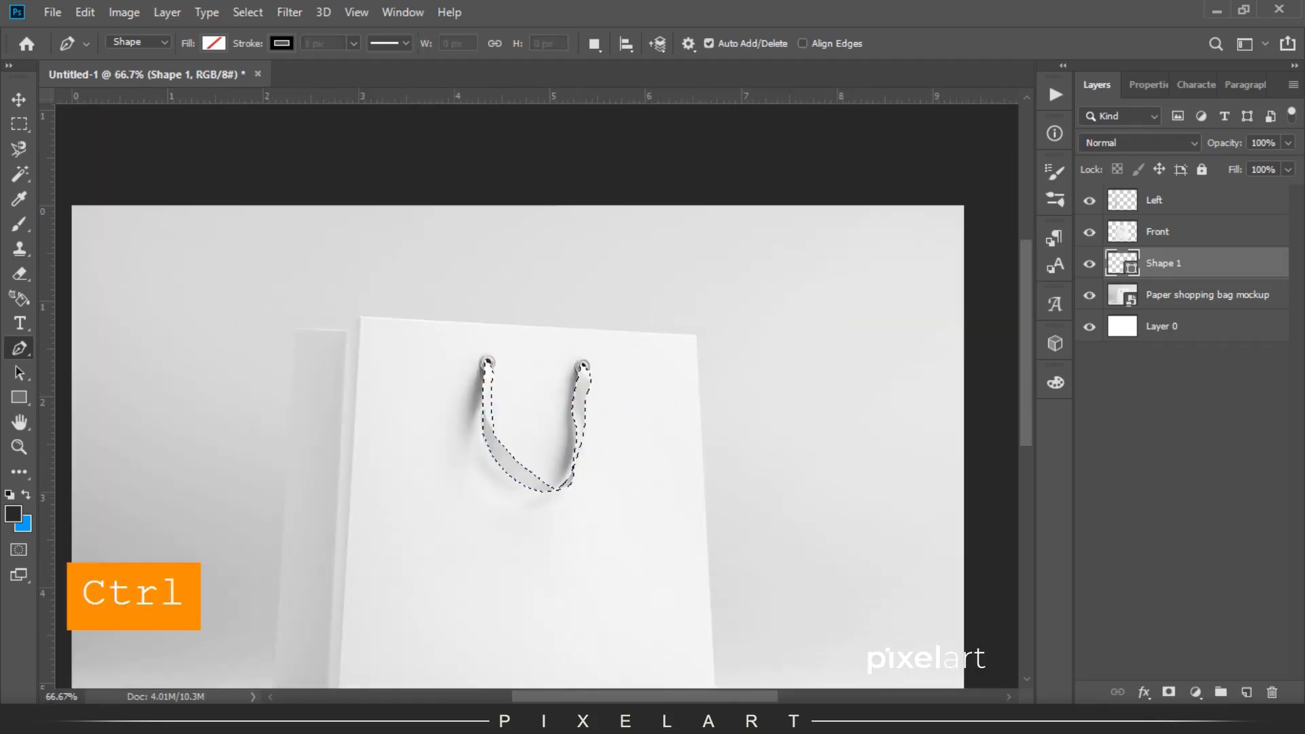
{"action": "left_click", "coordinate": [1207, 295]}
{"action": "left_click", "coordinate": [53, 12]}
{"action": "mouse_move", "coordinate": [85, 12]}
{"action": "left_click", "coordinate": [129, 140]}
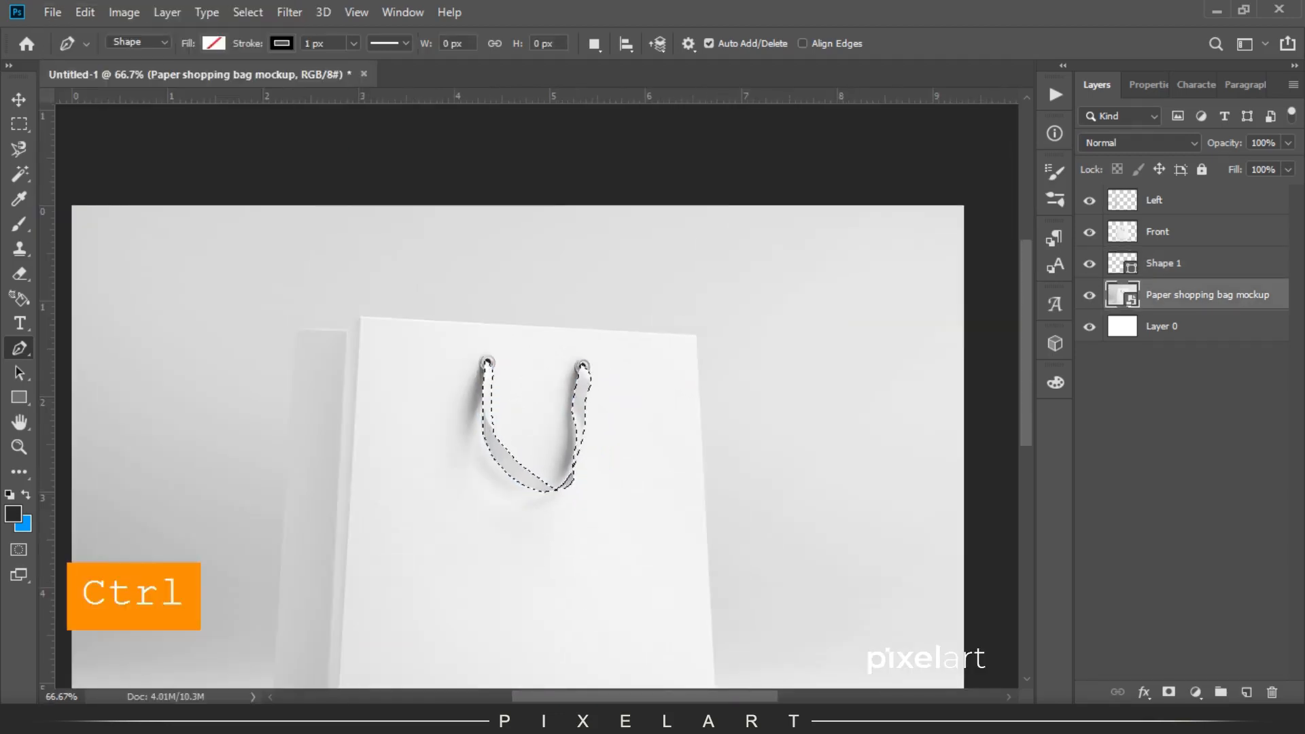
Add a new layer above the Paper shopping bag mockup layer and paste the copied handle in place on it
{"action": "left_click", "coordinate": [1246, 692]}
{"action": "left_click", "coordinate": [84, 13]}
{"action": "mouse_move", "coordinate": [154, 195]}
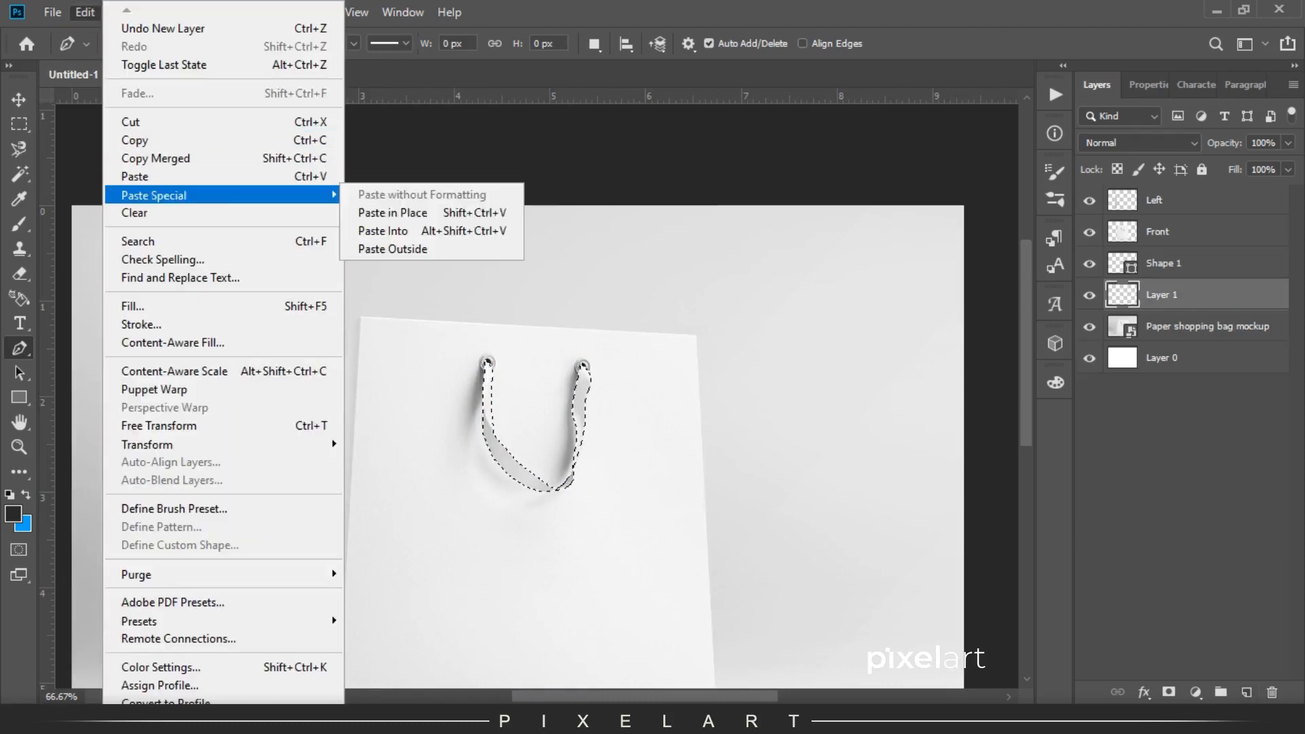
{"action": "left_click", "coordinate": [392, 213]}
Delete the Shape 1 path layer and rename the pasted handle layer as Thread
{"action": "key", "text": "v"}
{"action": "left_click", "coordinate": [1164, 263]}
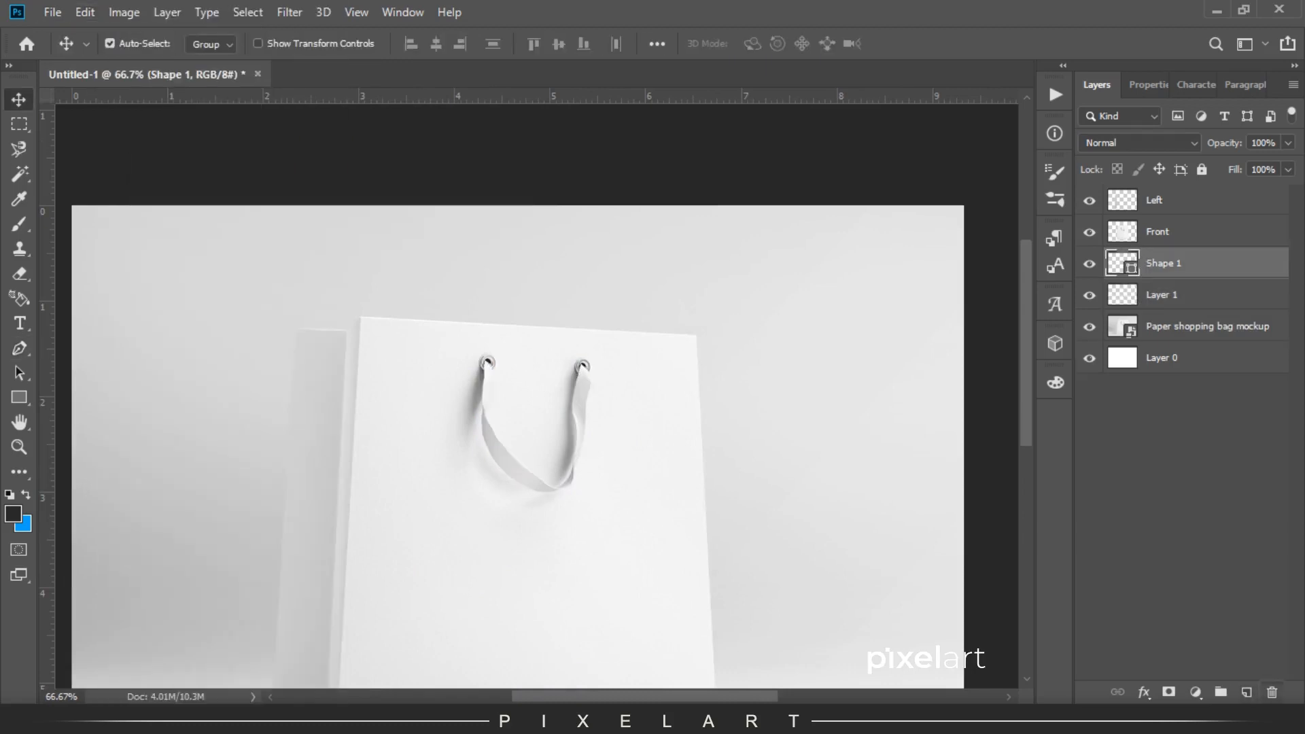
{"action": "key", "text": "Delete"}
{"action": "type", "text": "Thread"}
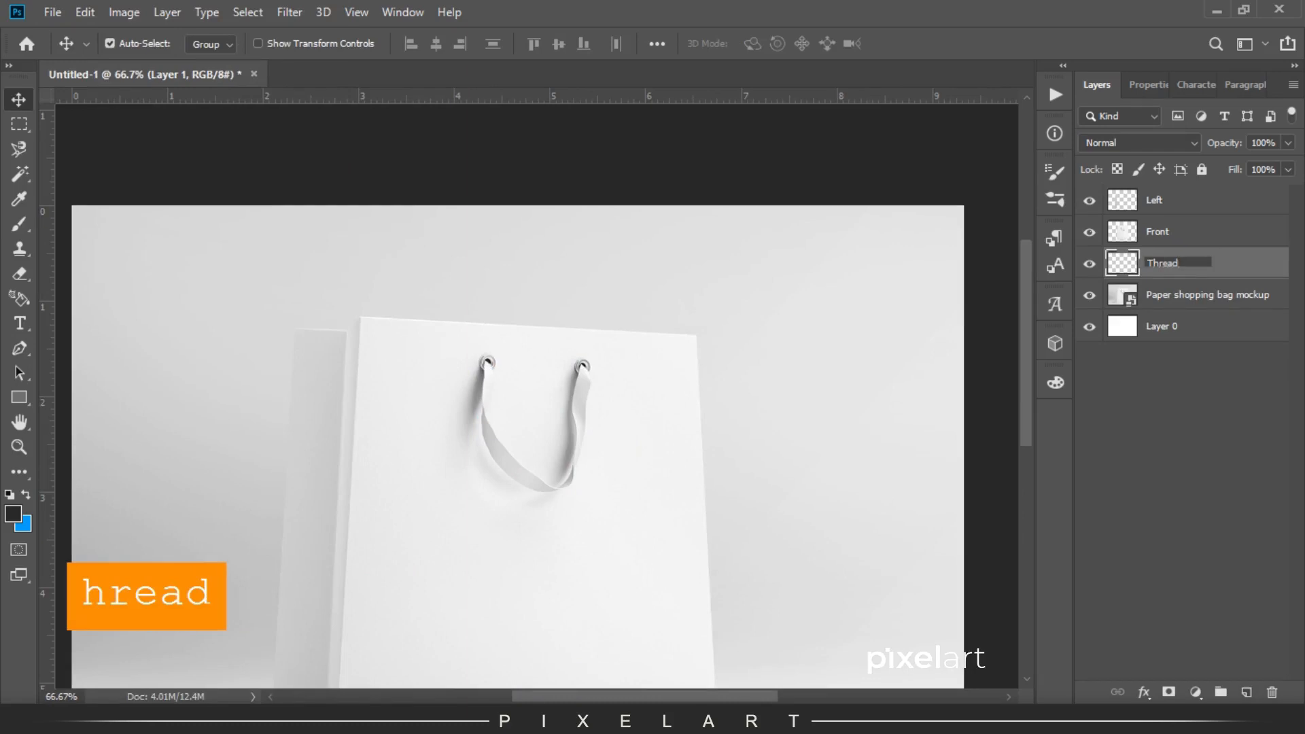
{"action": "key", "text": "Return"}
Draw a rectangle of about 616 × 690 px over the bag's front face and fill it with white
{"action": "key", "text": "space"}
{"action": "left_click_drag", "start_coordinate": [602, 464], "coordinate": [590, 344]}
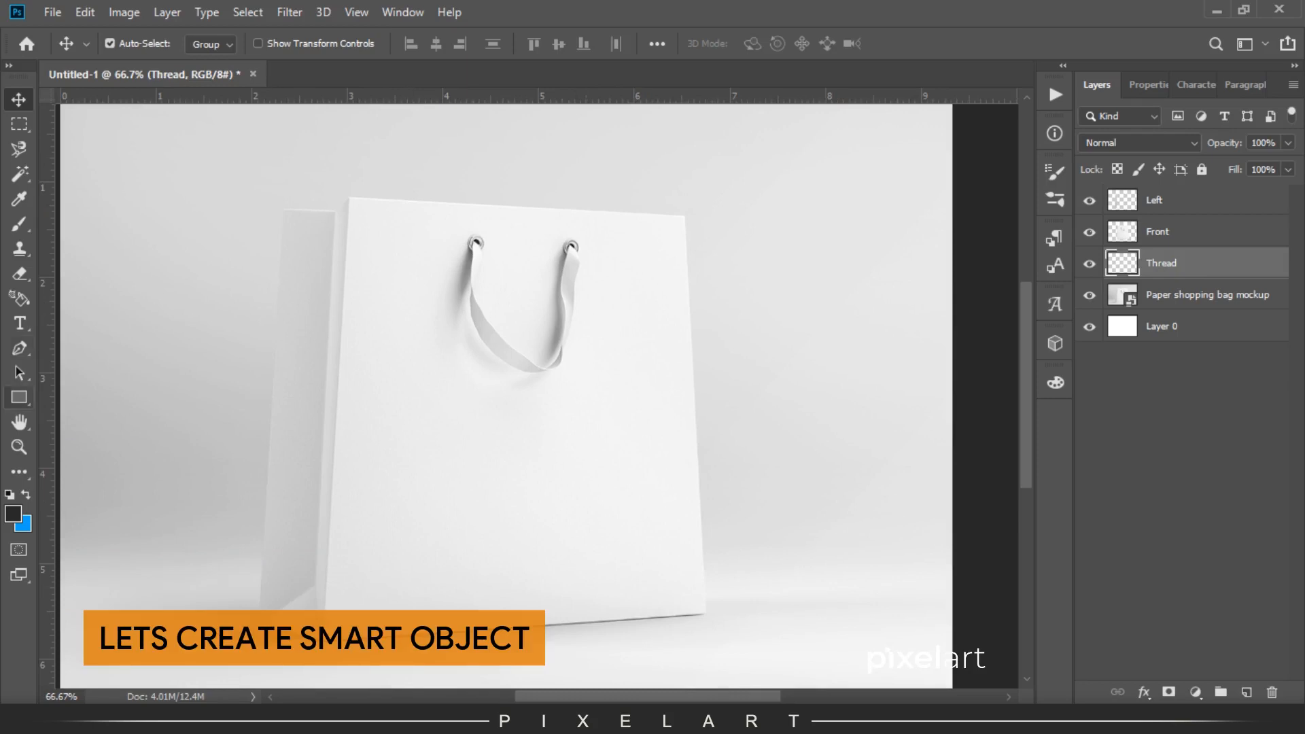
{"action": "key", "text": "u"}
{"action": "left_click_drag", "start_coordinate": [336, 187], "coordinate": [728, 627]}
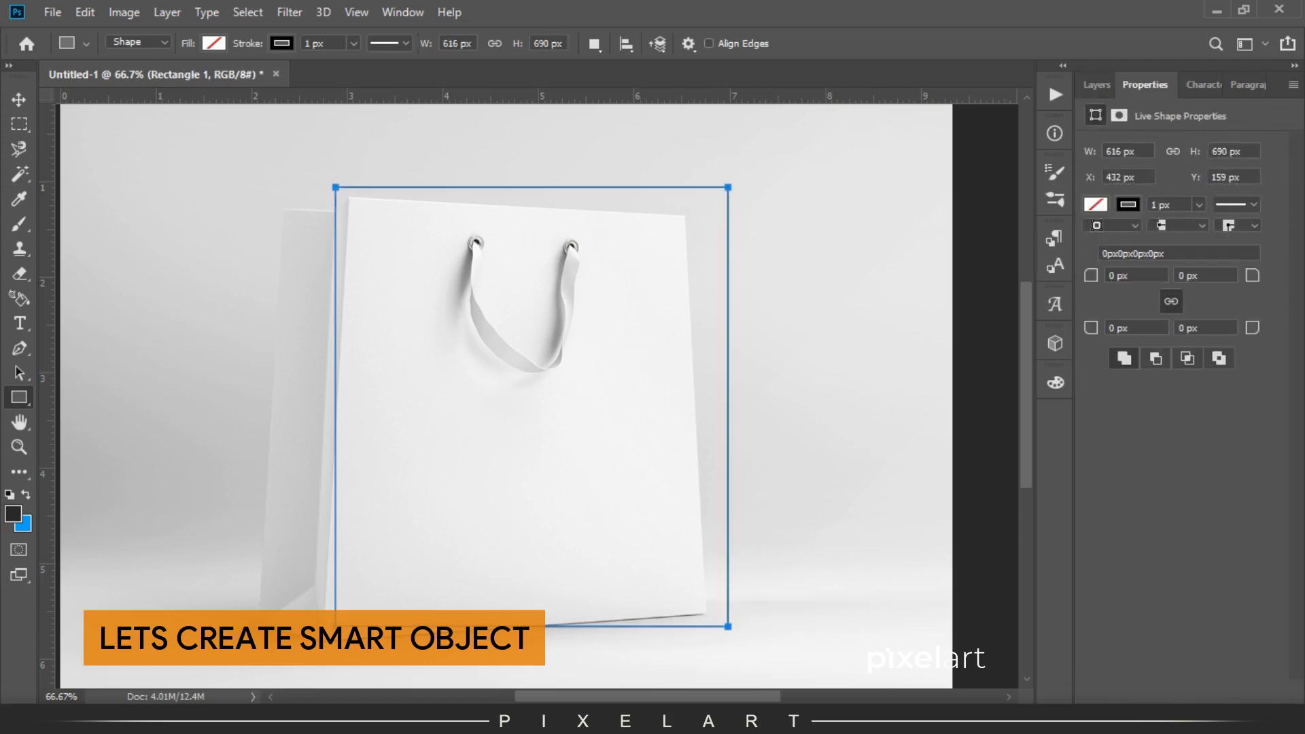
{"action": "left_click", "coordinate": [1095, 203]}
{"action": "left_click", "coordinate": [1158, 305]}
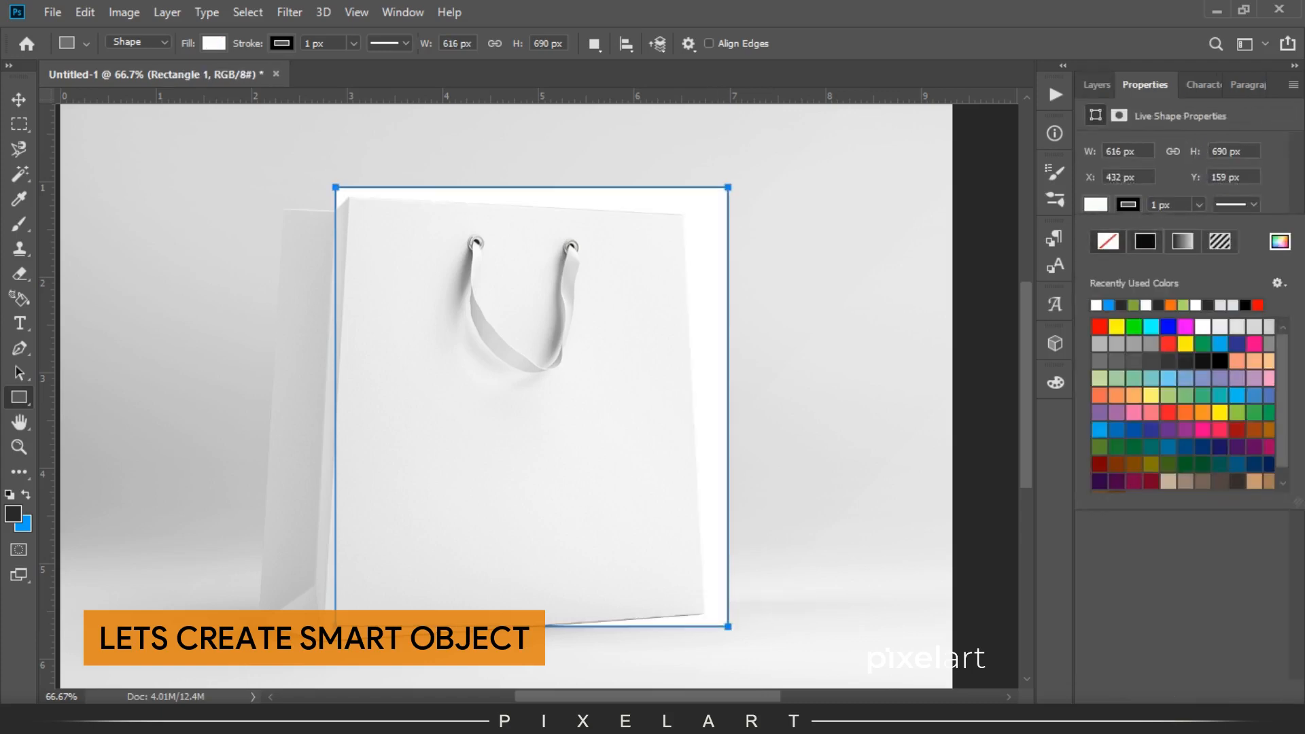
Move Rectangle 1 above the Front layer and extend its left and bottom edges to cover the bag's whole front
{"action": "left_click", "coordinate": [18, 99]}
{"action": "left_click", "coordinate": [1097, 84]}
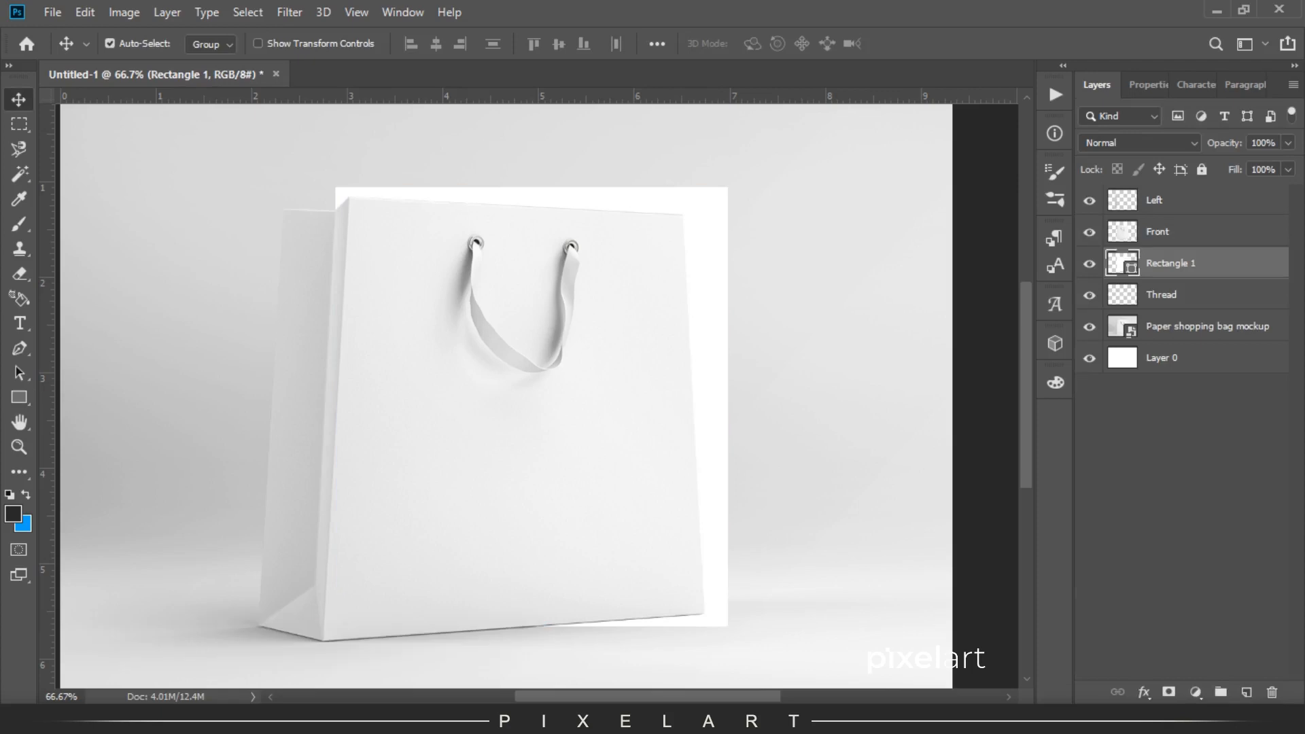
{"action": "key", "text": "ctrl+bracketright"}
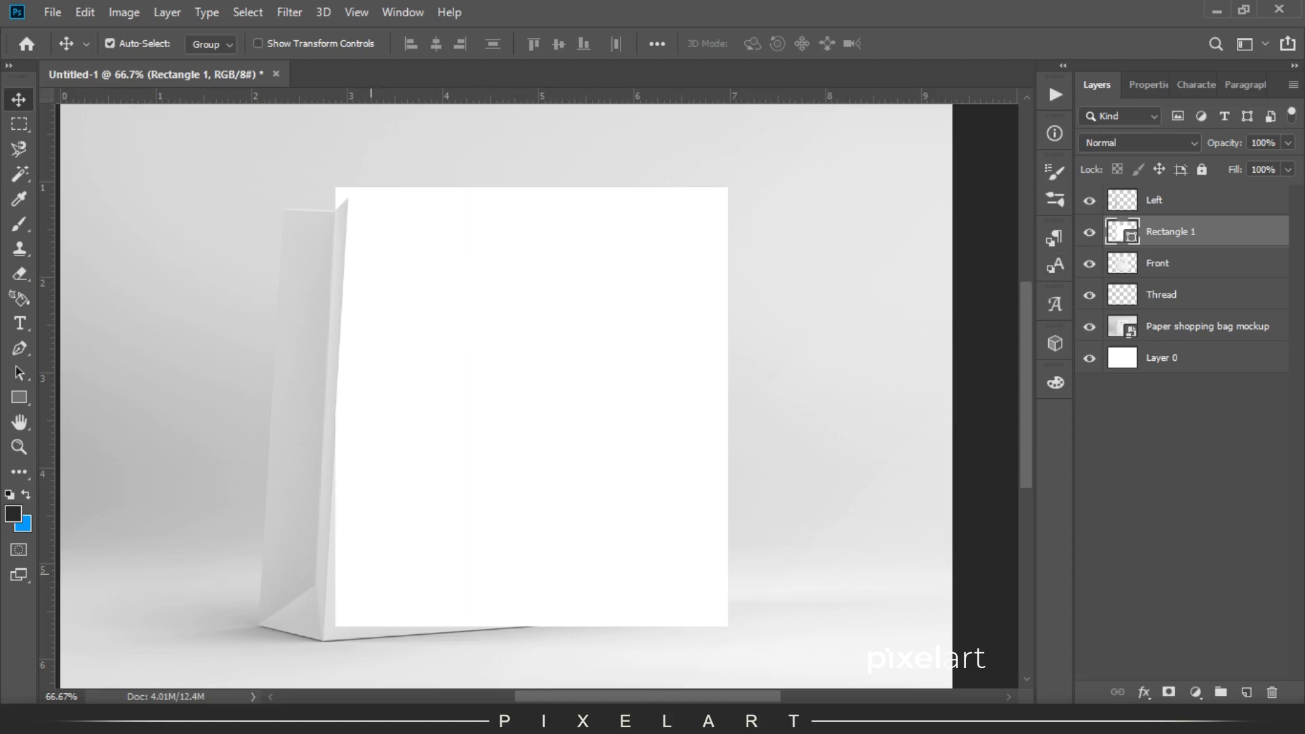
{"action": "key", "text": "ctrl+t"}
{"action": "left_click_drag", "start_coordinate": [335, 407], "coordinate": [320, 408]}
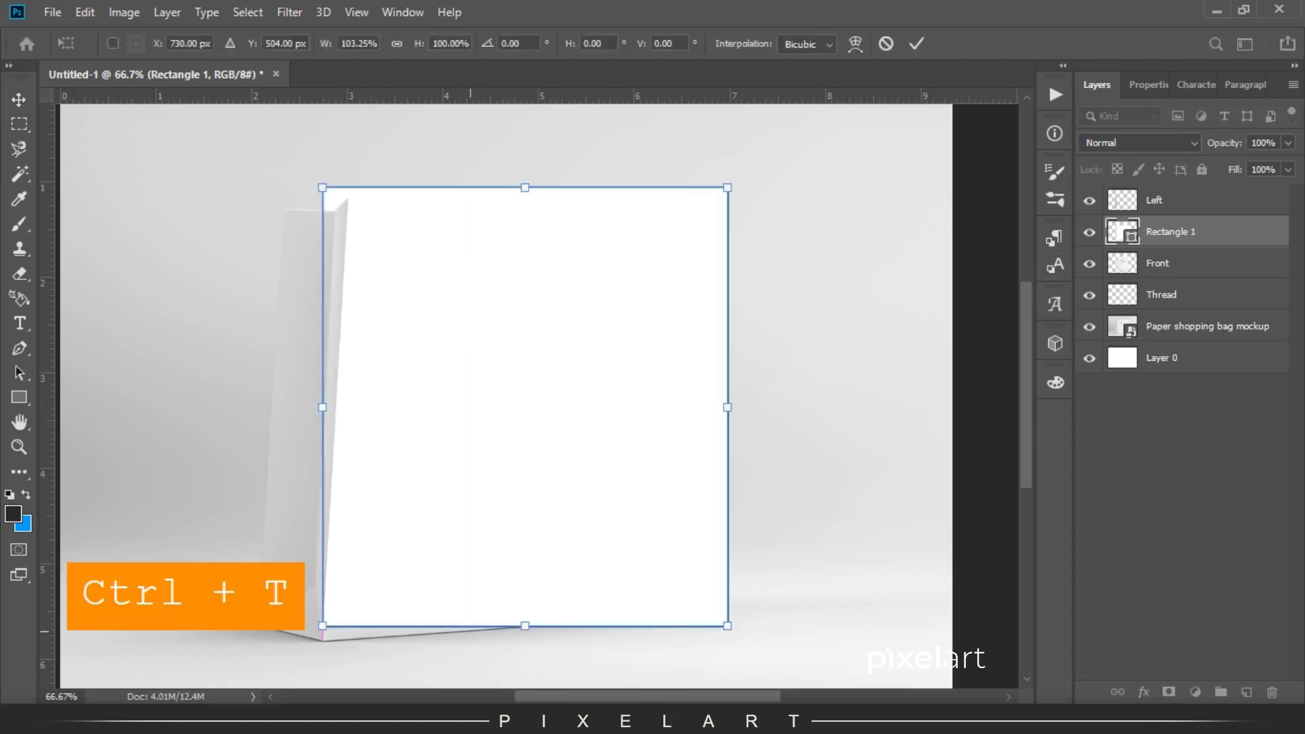
{"action": "left_click_drag", "start_coordinate": [524, 626], "coordinate": [524, 642]}
{"action": "left_click_drag", "start_coordinate": [320, 415], "coordinate": [311, 415]}
{"action": "key", "text": "Return"}
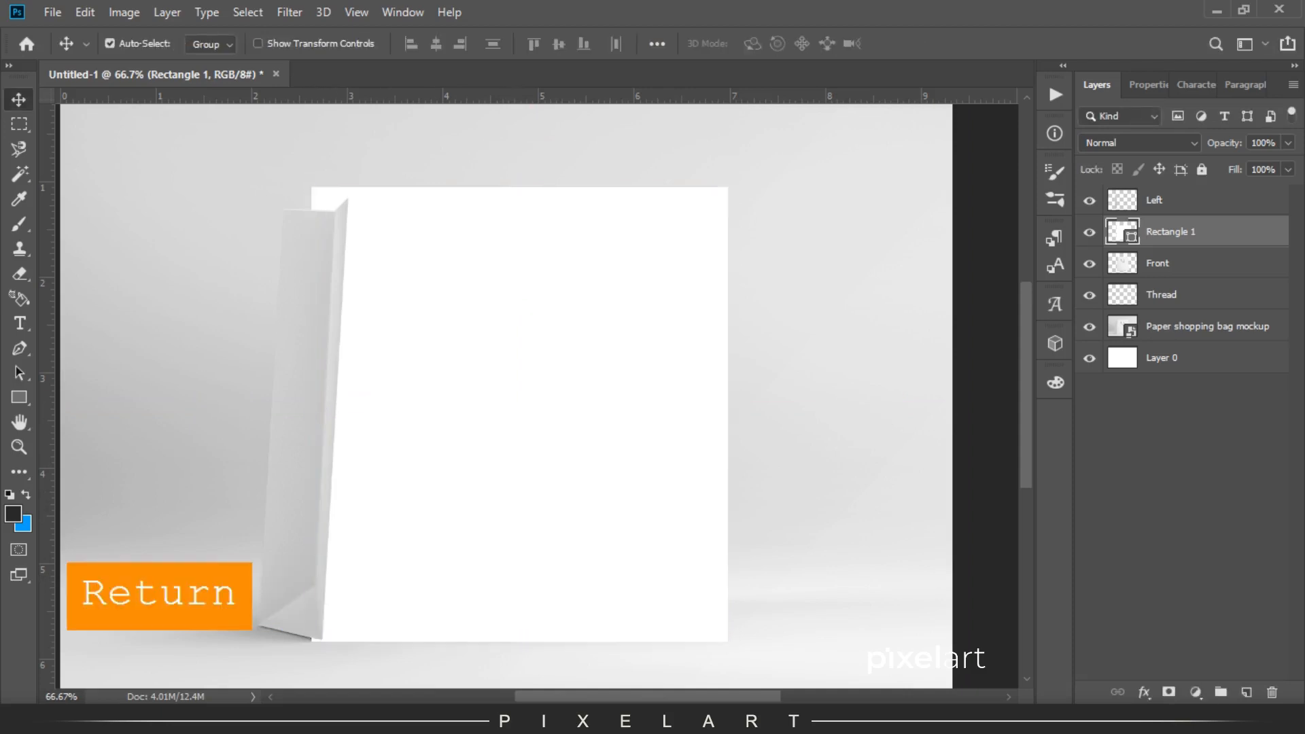
Fill Rectangle 1 with the dark grey swatch colour and convert it to a smart object
{"action": "right_click", "coordinate": [1207, 232]}
{"action": "left_click", "coordinate": [1156, 264]}
{"action": "key", "text": "x"}
{"action": "key", "text": "ctrl+BackSpace"}
{"action": "right_click", "coordinate": [1207, 232]}
{"action": "left_click", "coordinate": [1088, 265]}
Lower Rectangle 1's opacity to 31% and nudge it slightly downwards
{"action": "left_click_drag", "start_coordinate": [1224, 143], "coordinate": [1200, 143]}
{"action": "left_click", "coordinate": [18, 123]}
{"action": "left_click", "coordinate": [19, 99]}
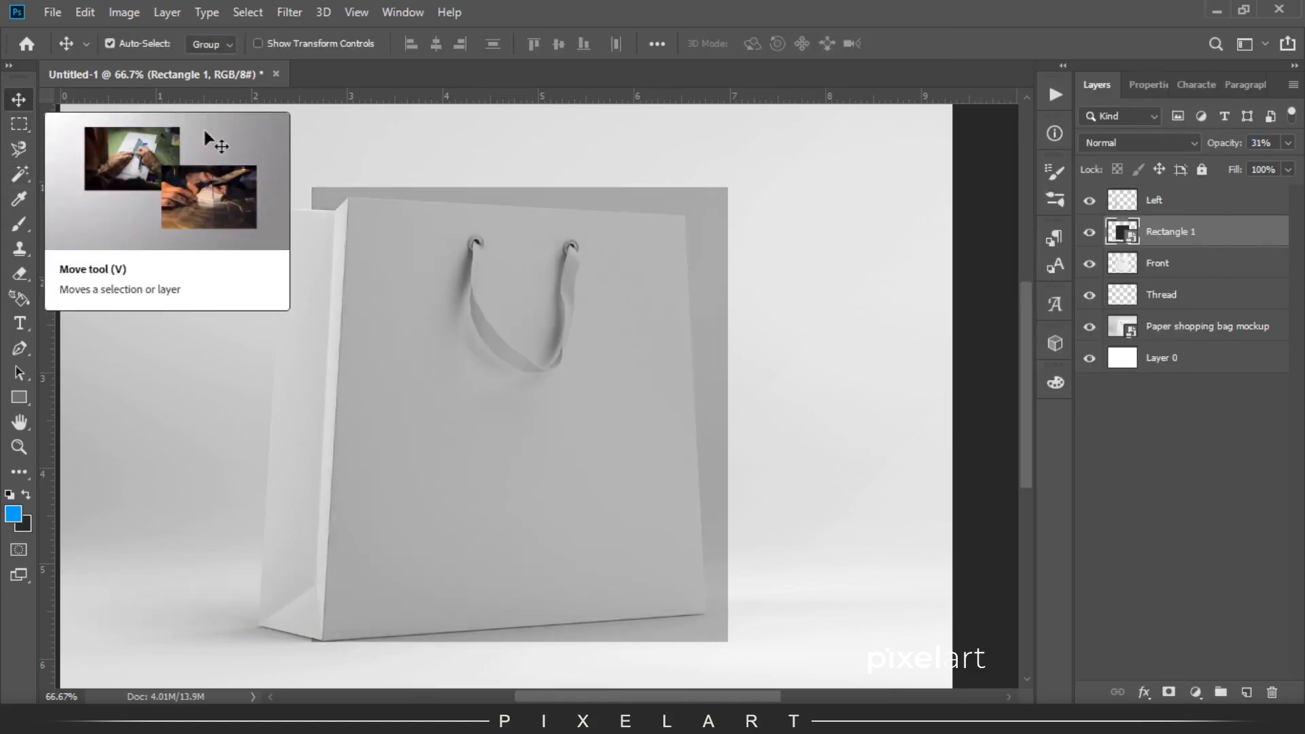
{"action": "key", "text": "Down"}
{"action": "key", "text": "Down"}
{"action": "key", "text": "Down"}
{"action": "key", "text": "Down"}
Distort Rectangle 1 so its two right corners sit just outside the right corners of the bag's front
{"action": "key", "text": "ctrl+="}
{"action": "left_click_drag", "start_coordinate": [654, 526], "coordinate": [466, 216]}
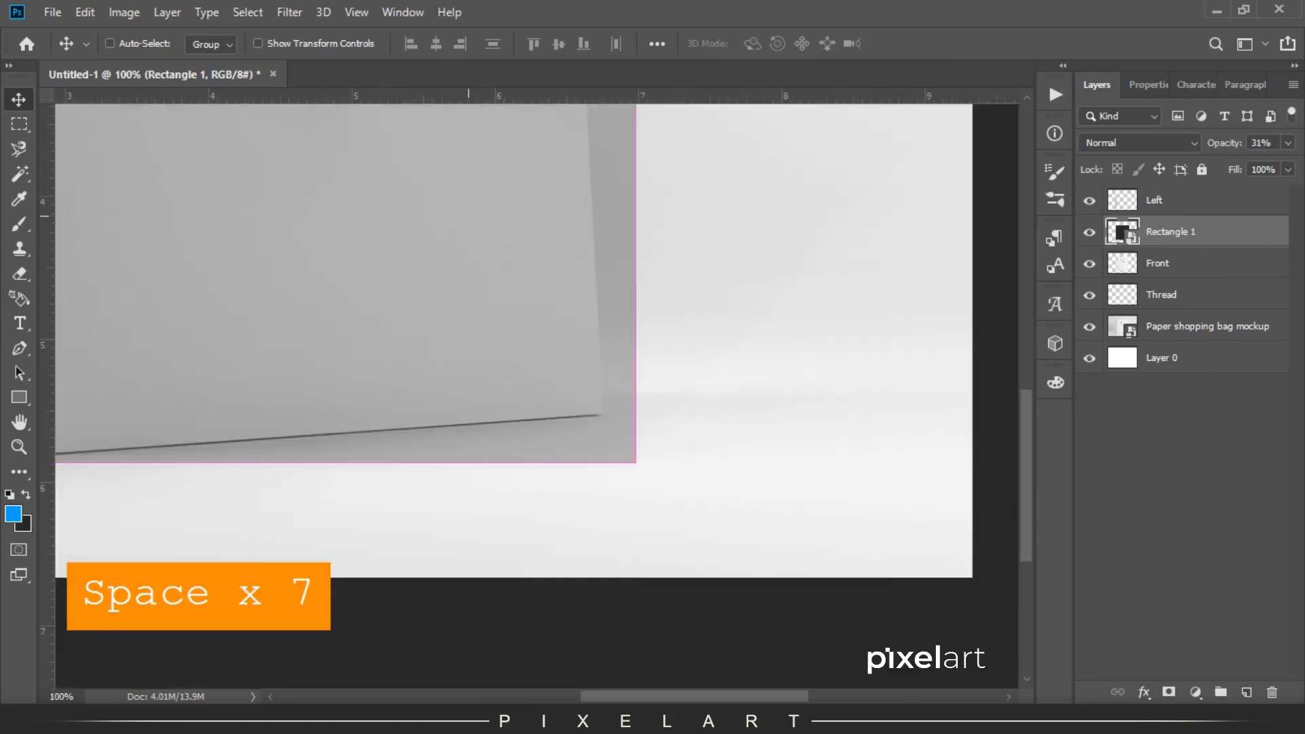
{"action": "key", "text": "ctrl+t"}
{"action": "left_click_drag", "start_coordinate": [636, 462], "coordinate": [612, 419]}
{"action": "scroll", "coordinate": [619, 428], "scroll_direction": "up", "scroll_amount": 6}
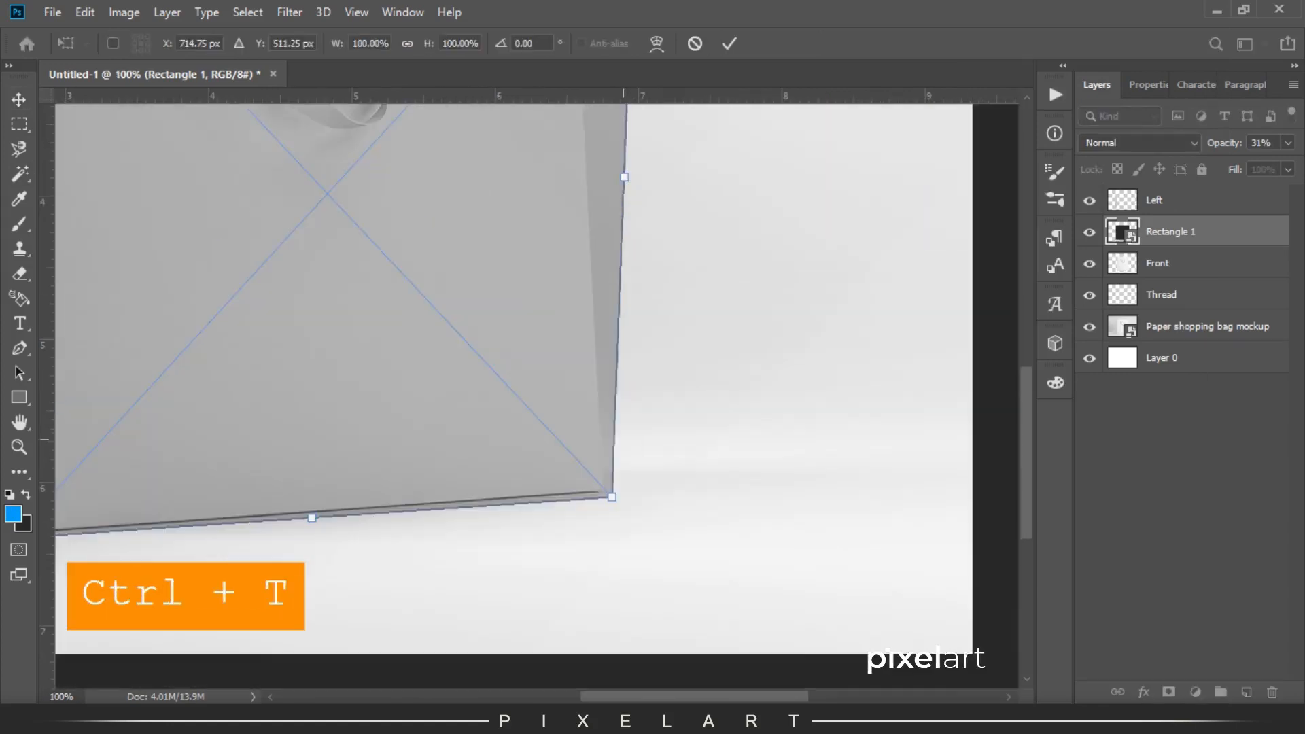
{"action": "scroll", "coordinate": [636, 286], "scroll_direction": "up", "scroll_amount": 2}
{"action": "left_click_drag", "start_coordinate": [636, 285], "coordinate": [580, 315]}
Fit Rectangle 1's left corners and bottom edge to the bag's front and apply the transform
{"action": "left_click_drag", "start_coordinate": [317, 379], "coordinate": [599, 511]}
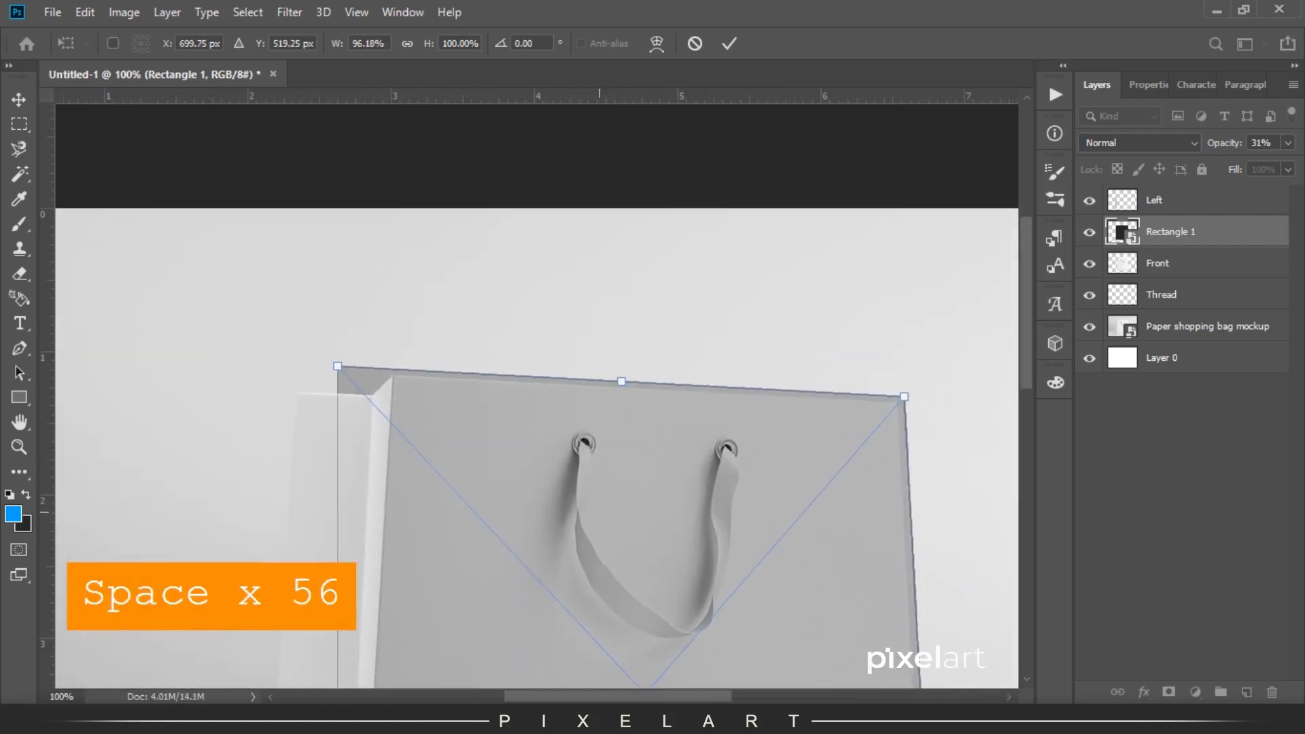
{"action": "left_click_drag", "start_coordinate": [342, 371], "coordinate": [388, 371]}
{"action": "scroll", "coordinate": [387, 371], "scroll_direction": "down", "scroll_amount": 10}
{"action": "left_click_drag", "start_coordinate": [338, 542], "coordinate": [347, 541]}
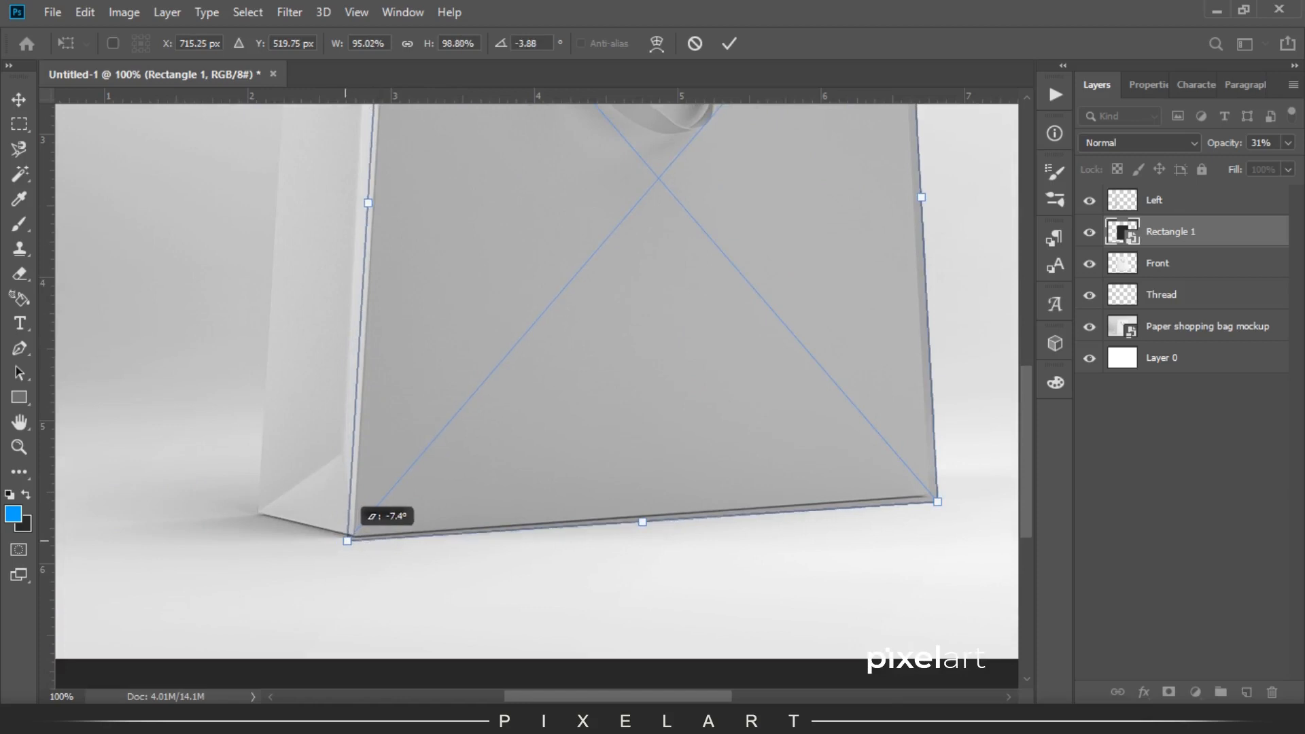
{"action": "left_click_drag", "start_coordinate": [642, 522], "coordinate": [643, 518]}
{"action": "left_click", "coordinate": [729, 43]}
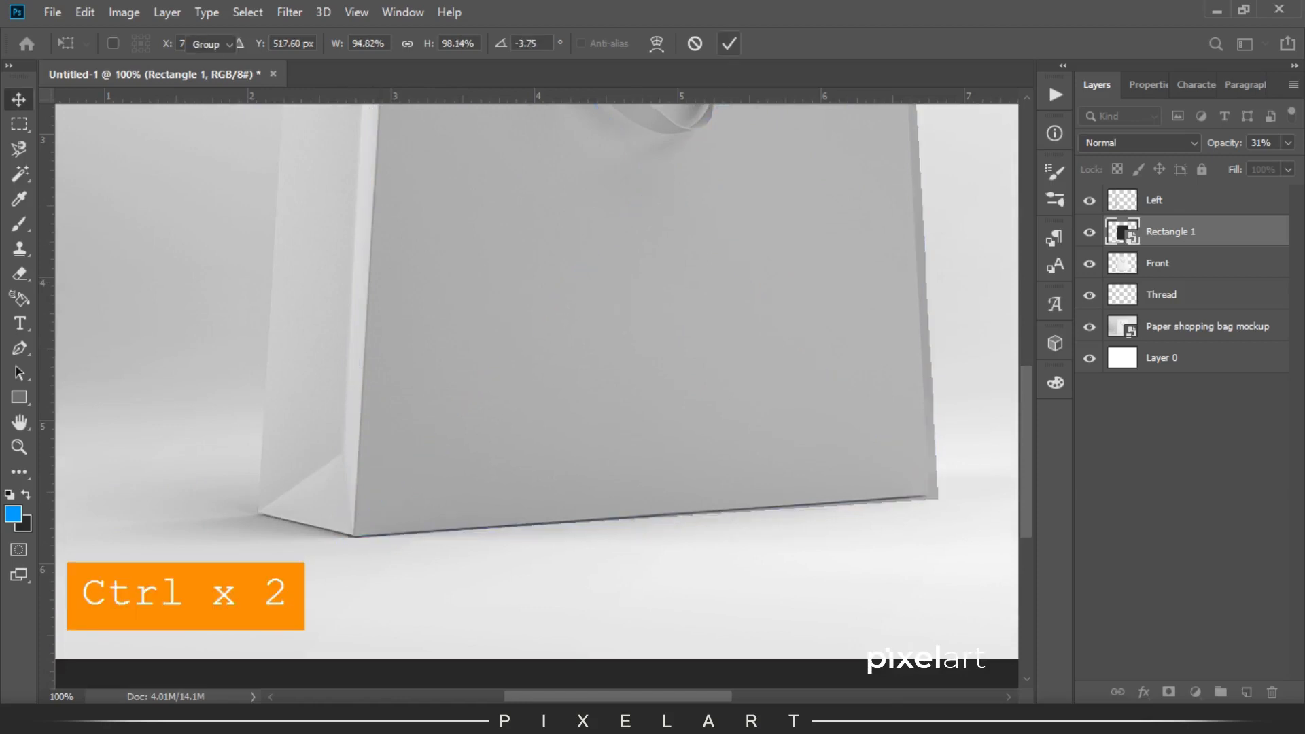
Nudge Rectangle 1 slightly left and mask it with a selection loaded from the Front layer
{"action": "left_click", "coordinate": [1122, 263], "text": "ctrl"}
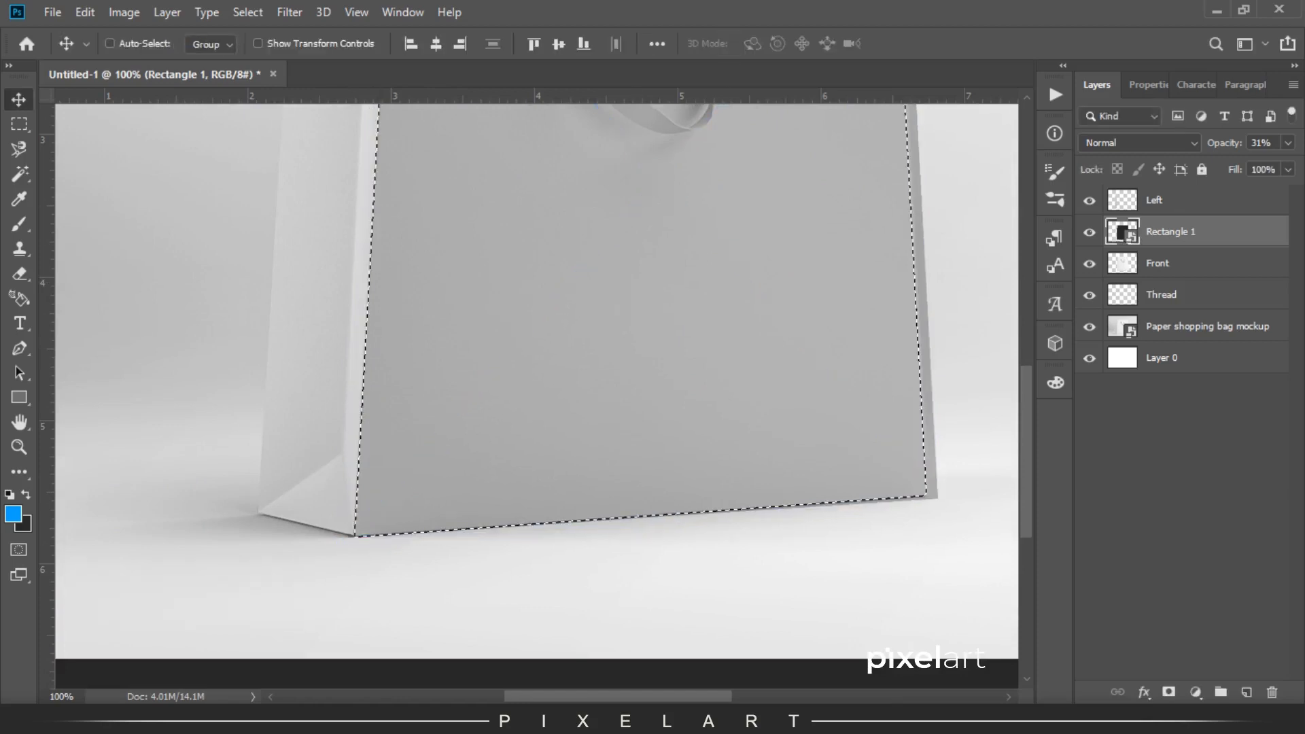
{"action": "scroll", "coordinate": [727, 401], "scroll_direction": "up", "scroll_amount": 3}
{"action": "key", "text": "ctrl+d"}
{"action": "key", "text": "Left"}
{"action": "key", "text": "Left"}
{"action": "key", "text": "Left"}
{"action": "left_click", "coordinate": [1122, 263], "text": "ctrl"}
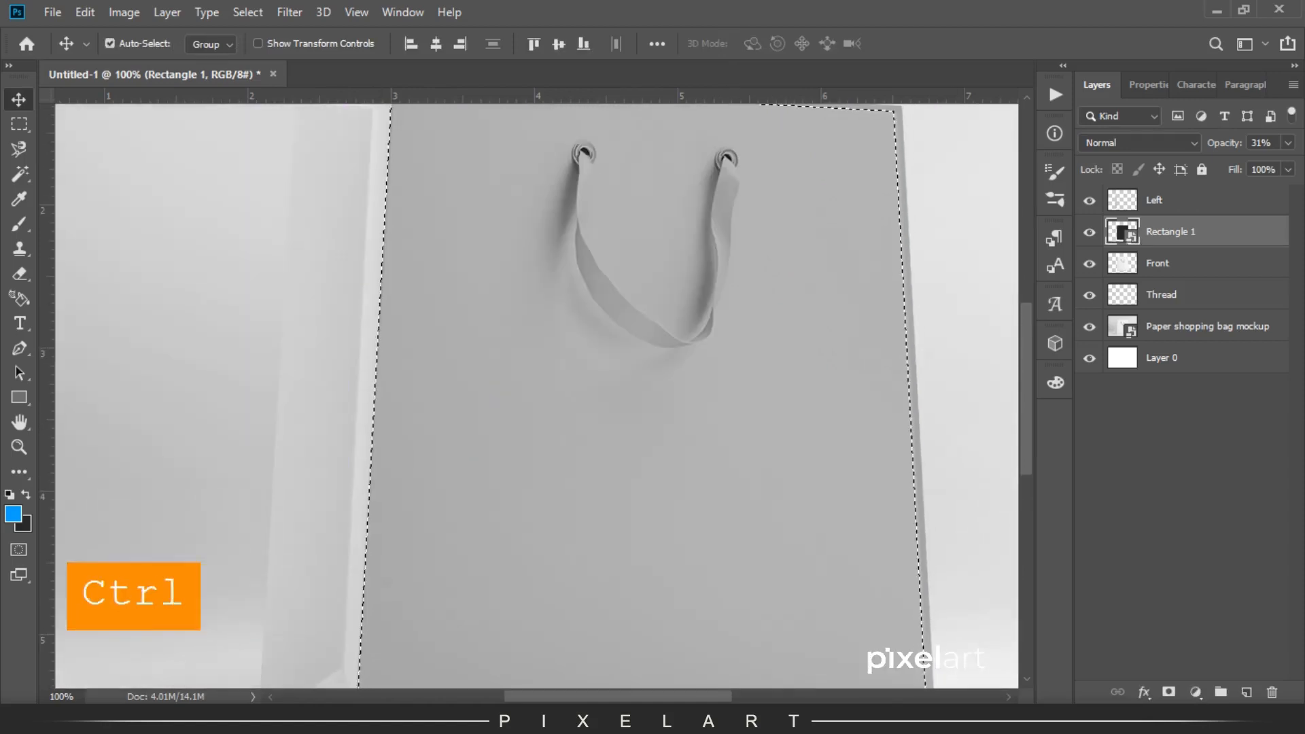
{"action": "left_click", "coordinate": [1169, 692]}
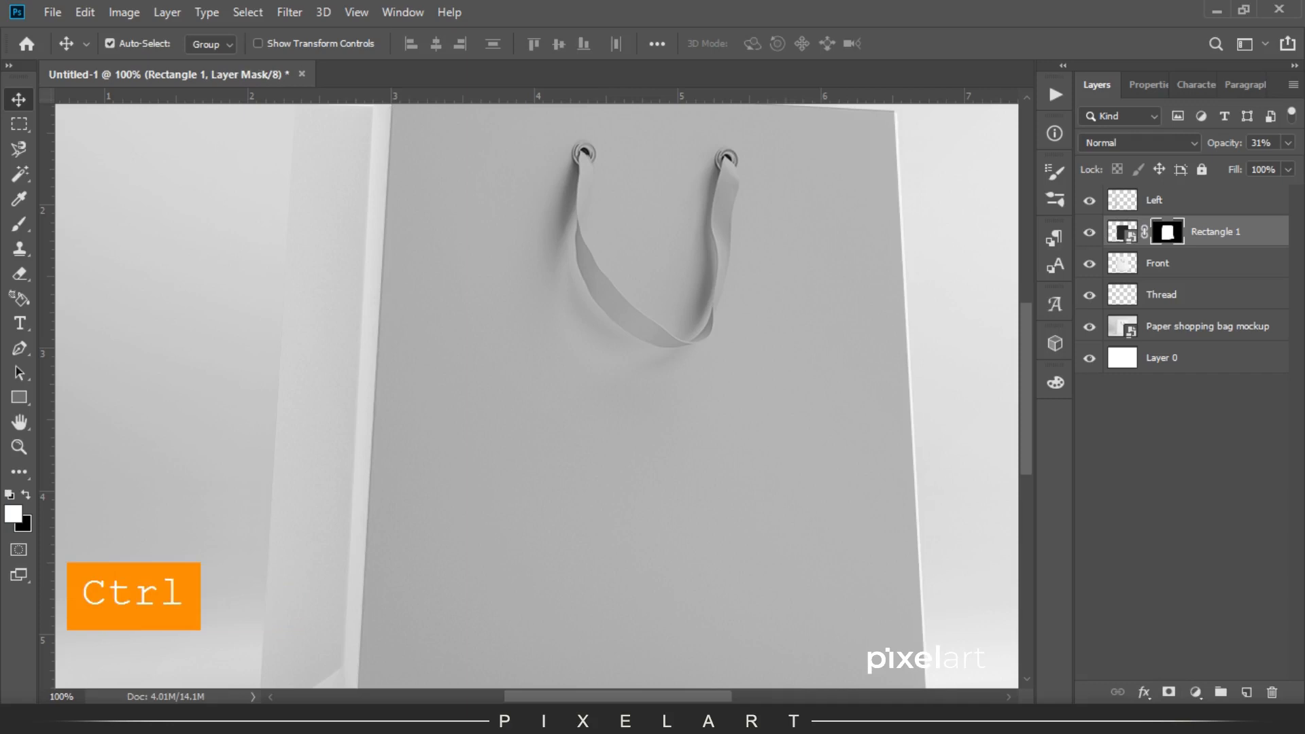
Transform the Rectangle 1 smart object, pulling its upper-right corner slightly outward past the bag's edge
{"action": "left_click_drag", "start_coordinate": [1013, 363], "coordinate": [858, 577]}
{"action": "left_click", "coordinate": [1122, 232]}
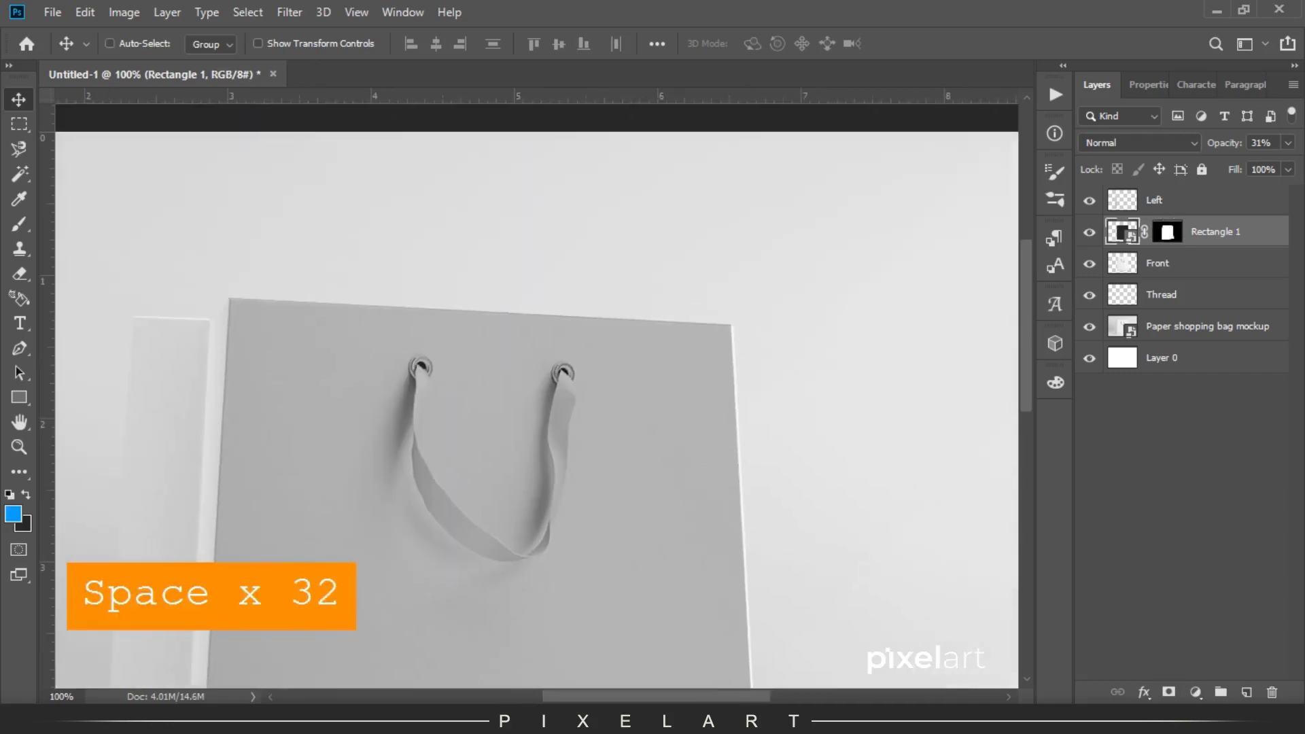
{"action": "key", "text": "ctrl+t"}
{"action": "left_click_drag", "start_coordinate": [801, 283], "coordinate": [800, 284]}
{"action": "key", "text": "ctrl+="}
{"action": "key", "text": "ctrl+="}
{"action": "left_click_drag", "start_coordinate": [979, 220], "coordinate": [494, 379]}
{"action": "left_click_drag", "start_coordinate": [638, 226], "coordinate": [645, 236]}
Pull Rectangle 1's lower-right corner slightly outward, apply the transform and restore the layer's opacity to 100%
{"action": "left_click_drag", "start_coordinate": [615, 639], "coordinate": [734, 116]}
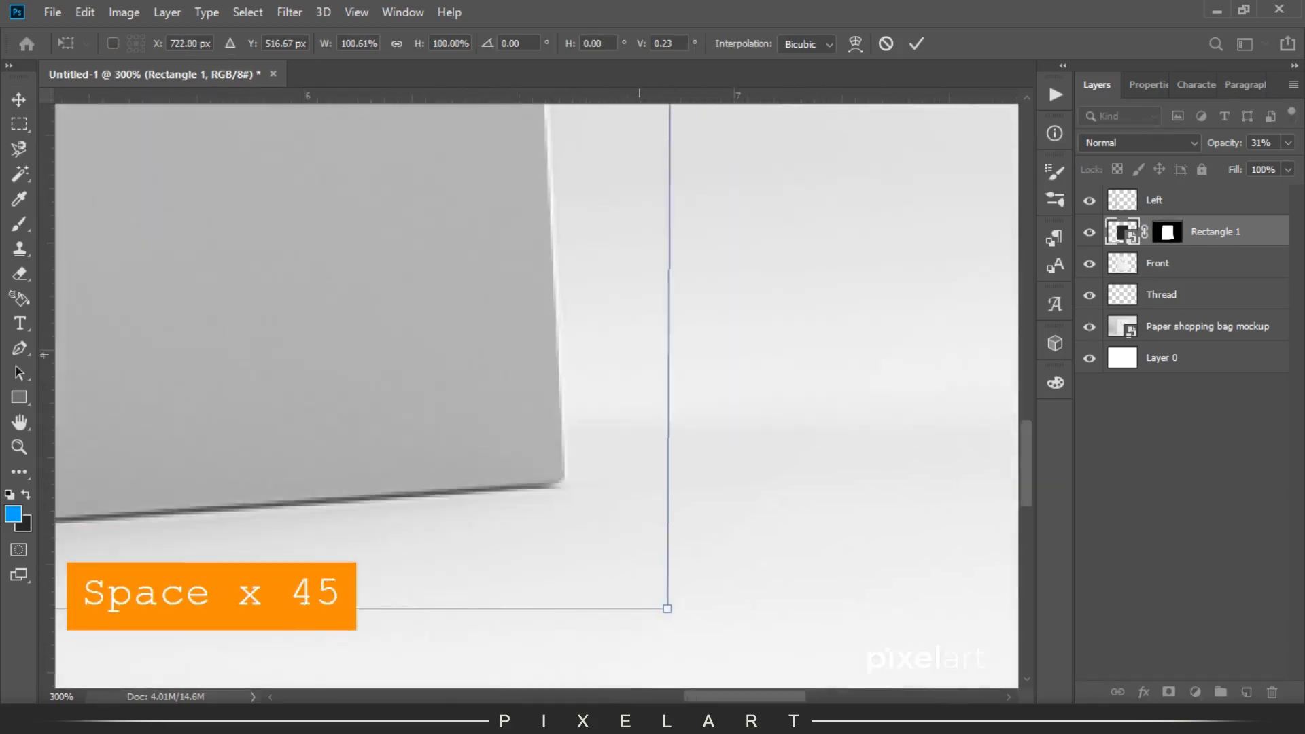
{"action": "left_click_drag", "start_coordinate": [666, 605], "coordinate": [673, 605]}
{"action": "left_click_drag", "start_coordinate": [643, 156], "coordinate": [748, 534]}
{"action": "key", "text": "ctrl+0"}
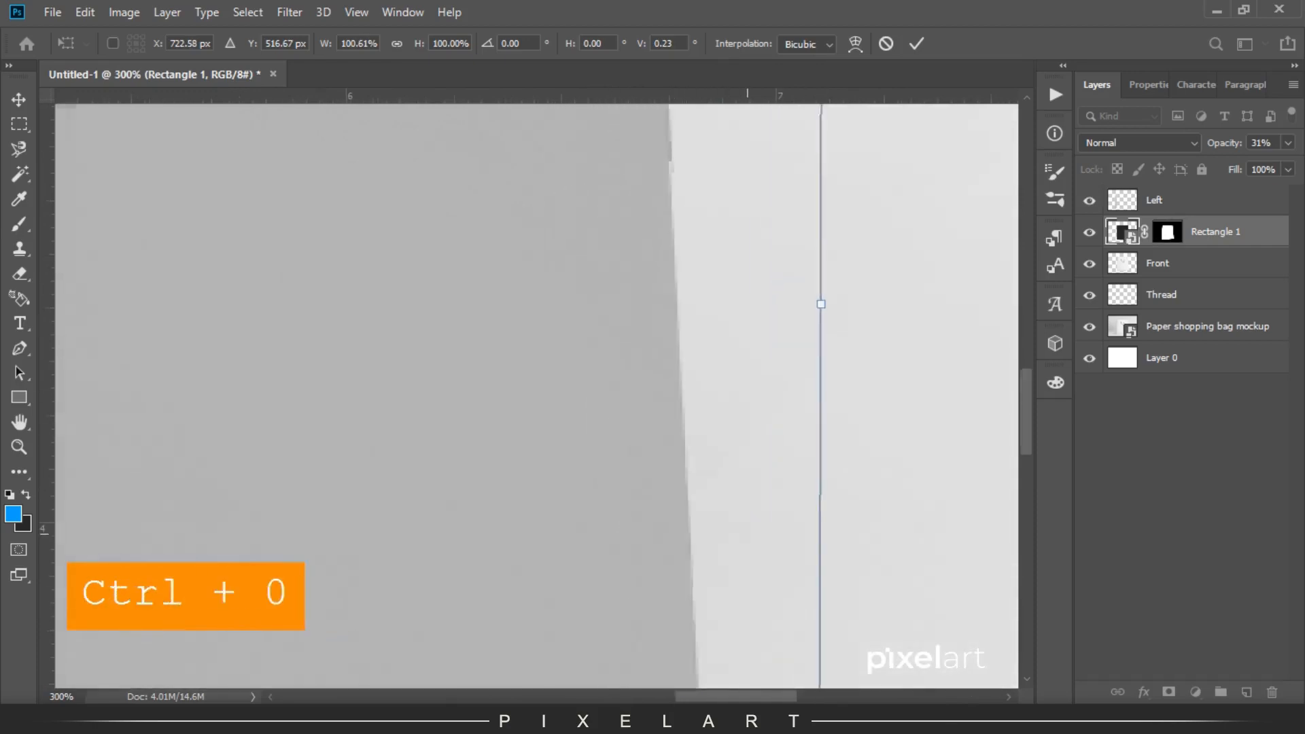
{"action": "key", "text": "Return"}
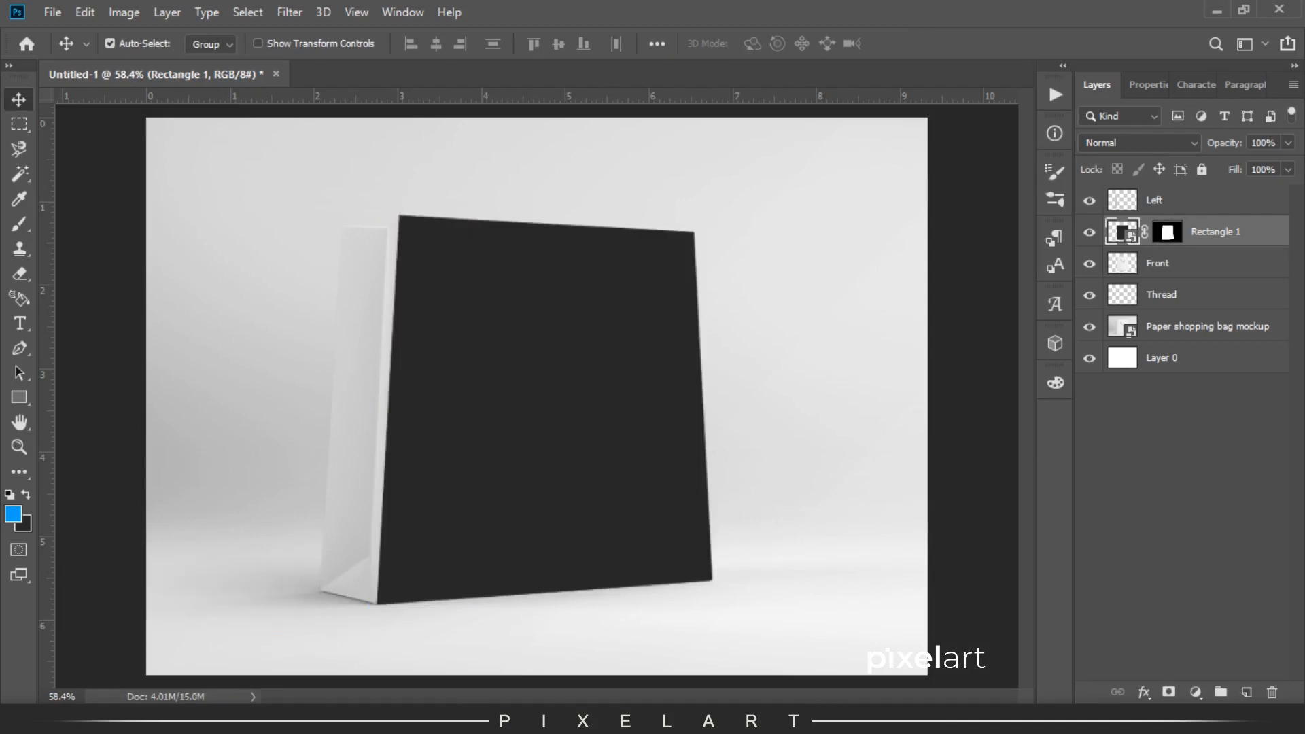
Draw a rectangle of about 136 × 728 px above the Left layer over the bag's left side, with blue fill and no stroke
{"action": "left_click", "coordinate": [1191, 263]}
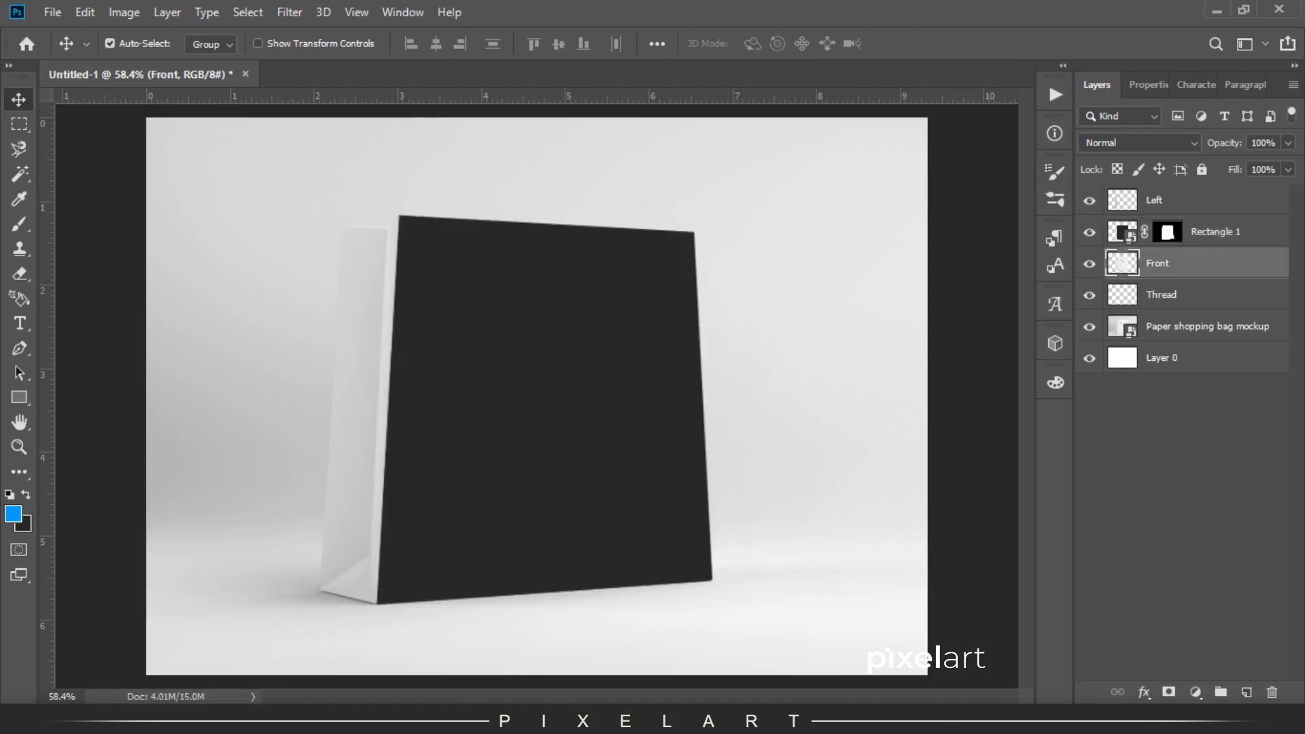
{"action": "left_click", "coordinate": [1191, 294]}
{"action": "left_click", "coordinate": [1191, 200]}
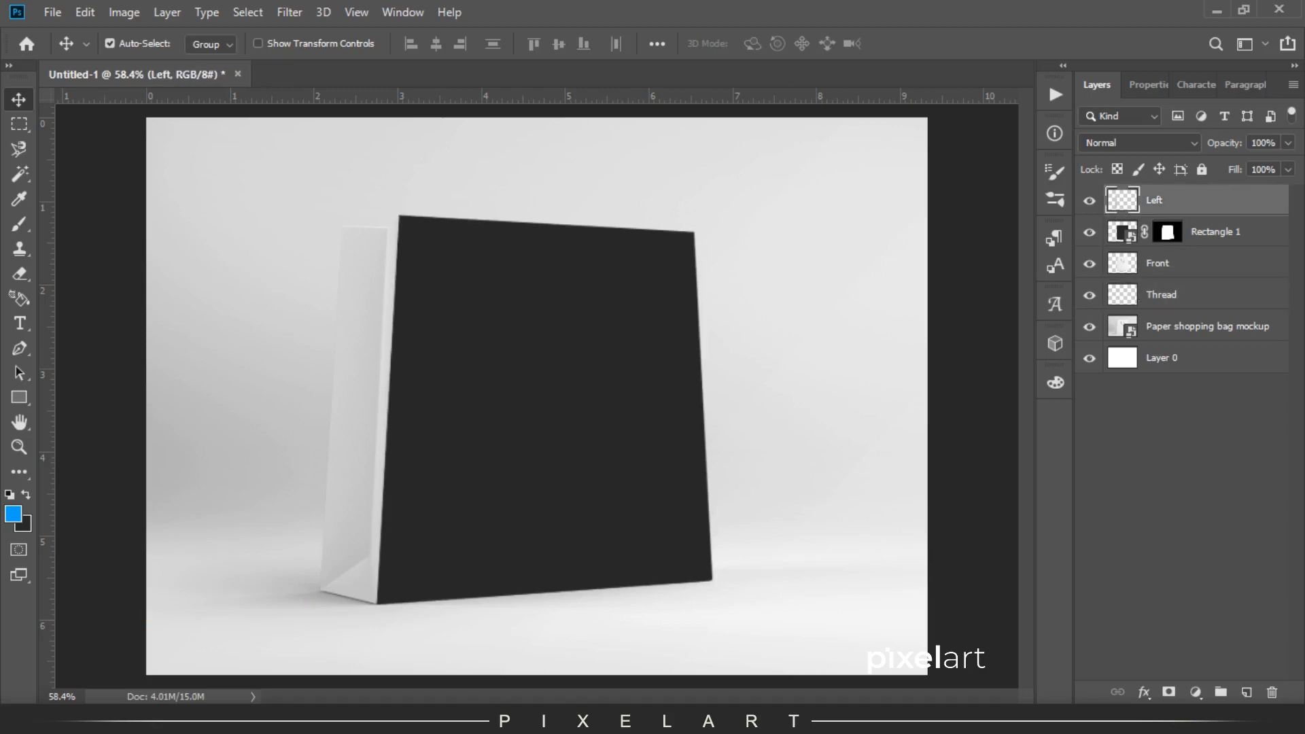
{"action": "key", "text": "u"}
{"action": "left_click_drag", "start_coordinate": [323, 212], "coordinate": [399, 619]}
{"action": "left_click", "coordinate": [1095, 204]}
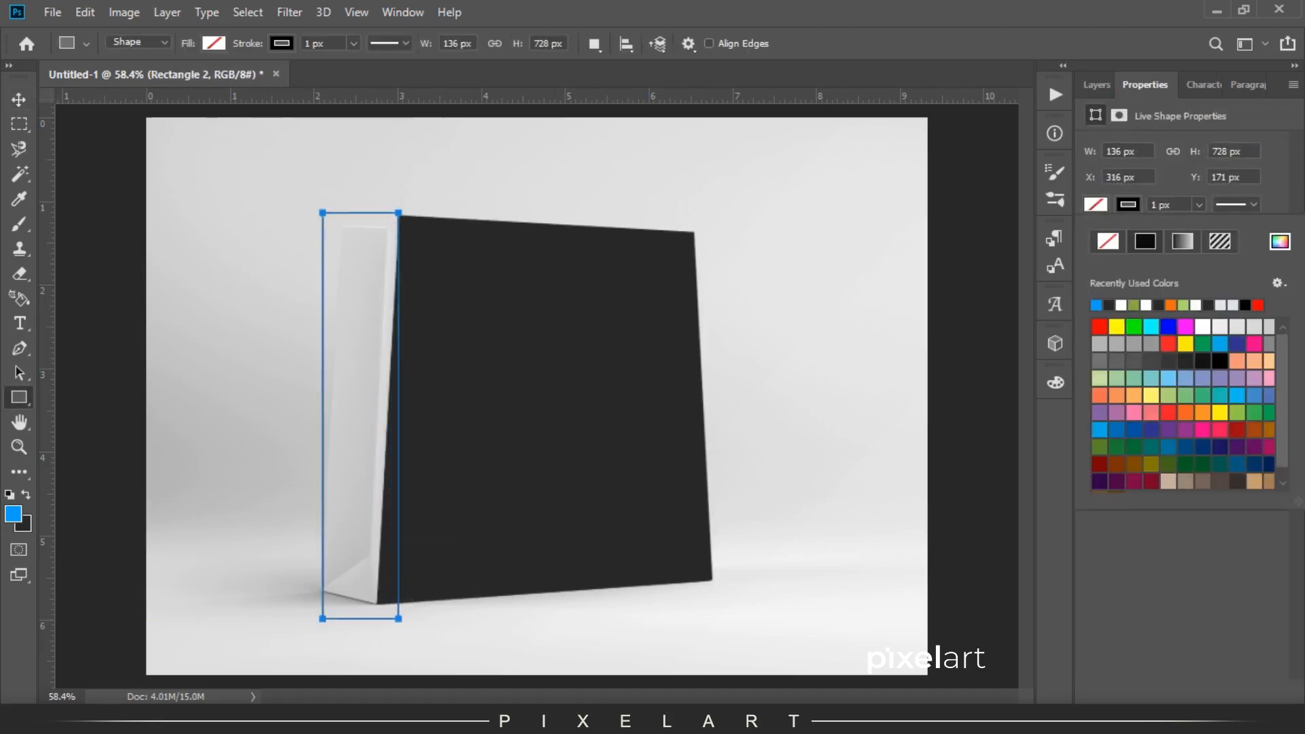
{"action": "left_click", "coordinate": [1096, 306]}
{"action": "left_click", "coordinate": [19, 99]}
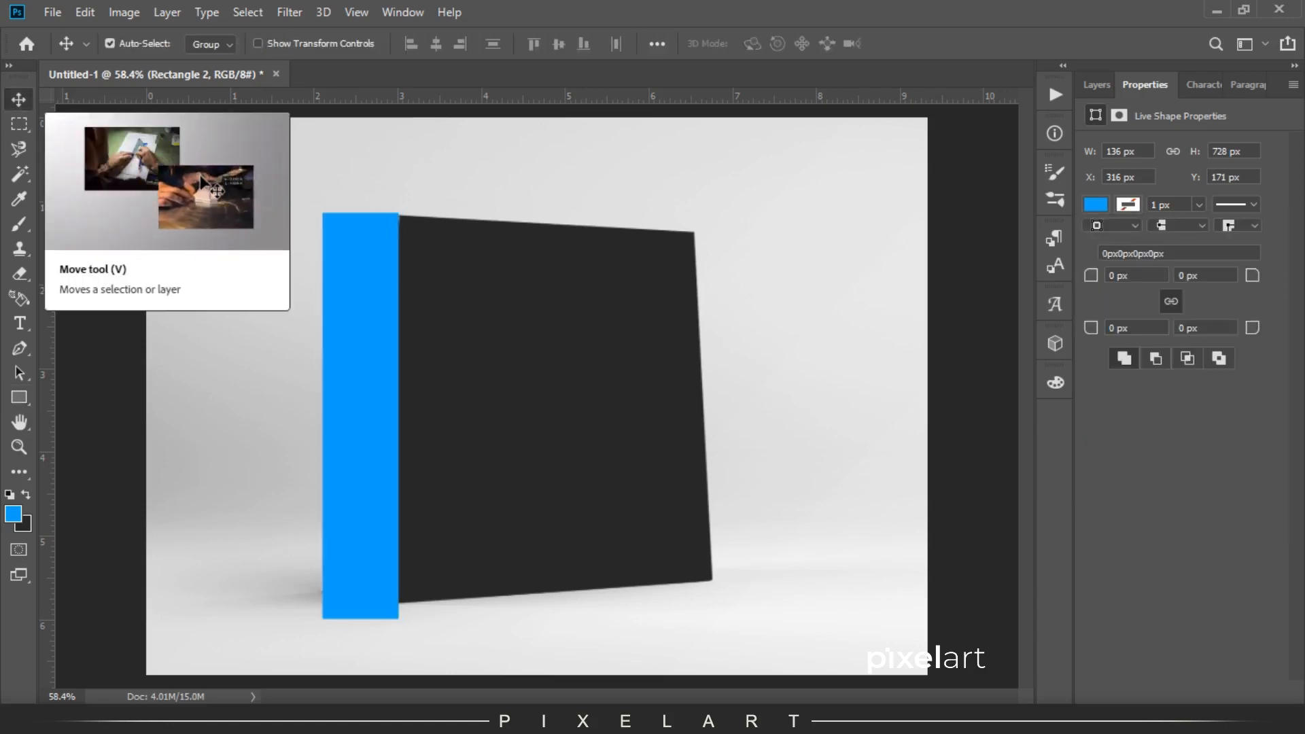
Enlarge Rectangle 2 to about 154 × 731 px by extending its left and top edges around the bag's left side
{"action": "key", "text": "ctrl+equal"}
{"action": "key", "text": "ctrl+equal"}
{"action": "left_click_drag", "start_coordinate": [407, 441], "coordinate": [705, 249]}
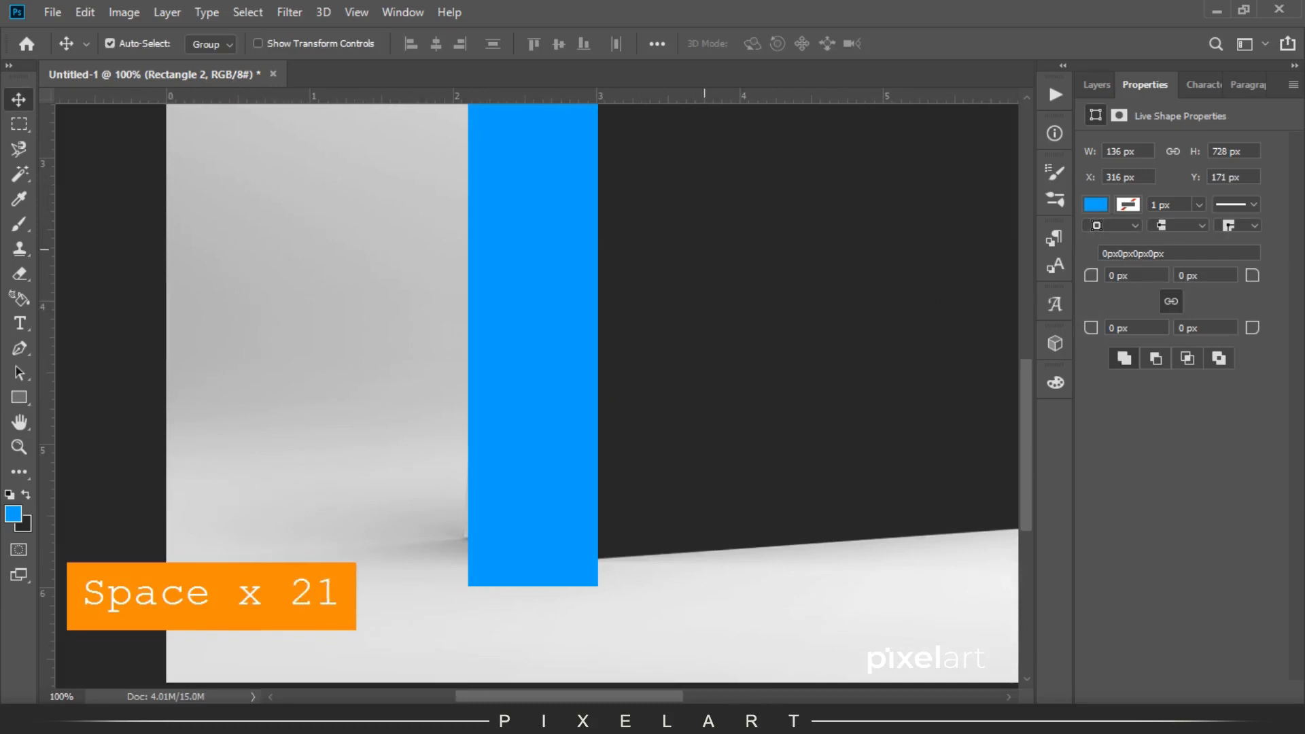
{"action": "key", "text": "ctrl+t"}
{"action": "mouse_move", "coordinate": [469, 240]}
{"action": "left_mouse_down"}
{"action": "mouse_move", "coordinate": [516, 239]}
{"action": "mouse_move", "coordinate": [448, 243]}
{"action": "left_mouse_up"}
{"action": "left_click_drag", "start_coordinate": [504, 190], "coordinate": [463, 430]}
{"action": "left_click_drag", "start_coordinate": [457, 374], "coordinate": [485, 367]}
{"action": "left_click_drag", "start_coordinate": [466, 425], "coordinate": [491, 311]}
{"action": "left_click_drag", "start_coordinate": [491, 558], "coordinate": [515, 155]}
{"action": "mouse_move", "coordinate": [427, 377]}
{"action": "left_mouse_down"}
{"action": "mouse_move", "coordinate": [477, 372]}
{"action": "mouse_move", "coordinate": [428, 379]}
{"action": "left_mouse_up"}
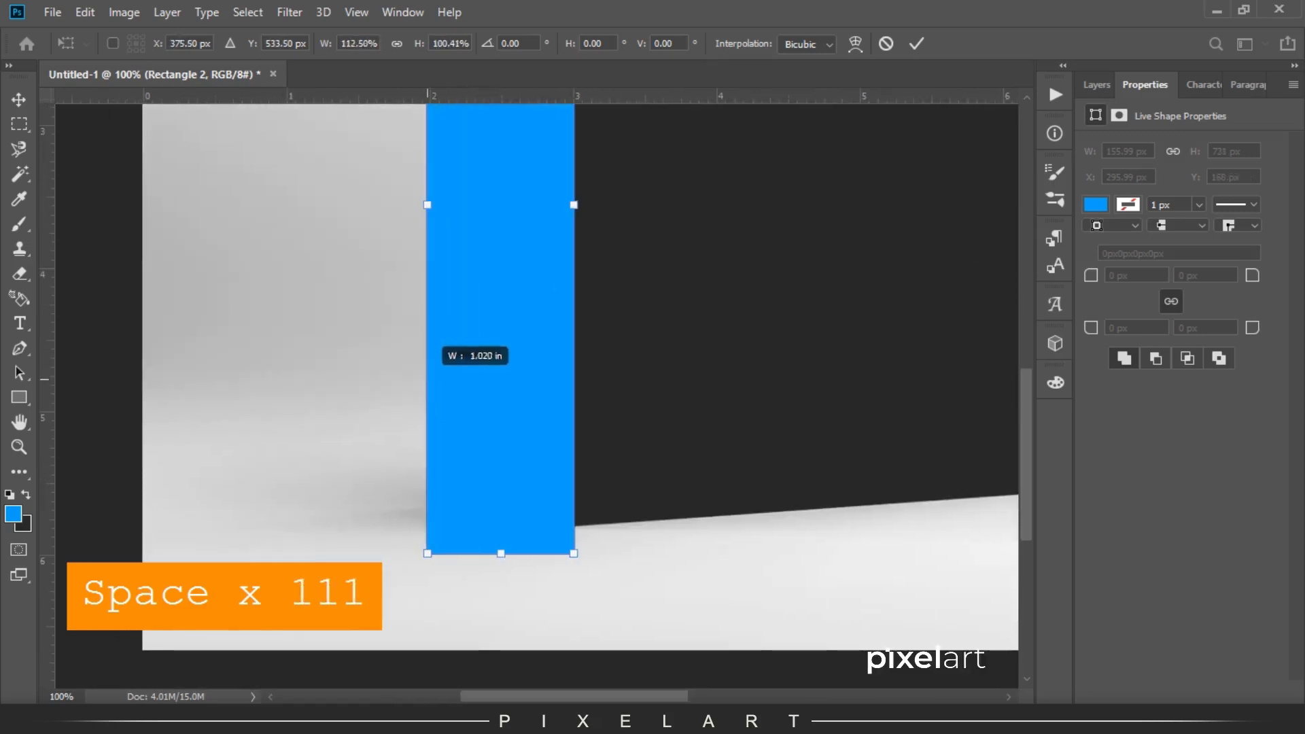
{"action": "key", "text": "Return"}
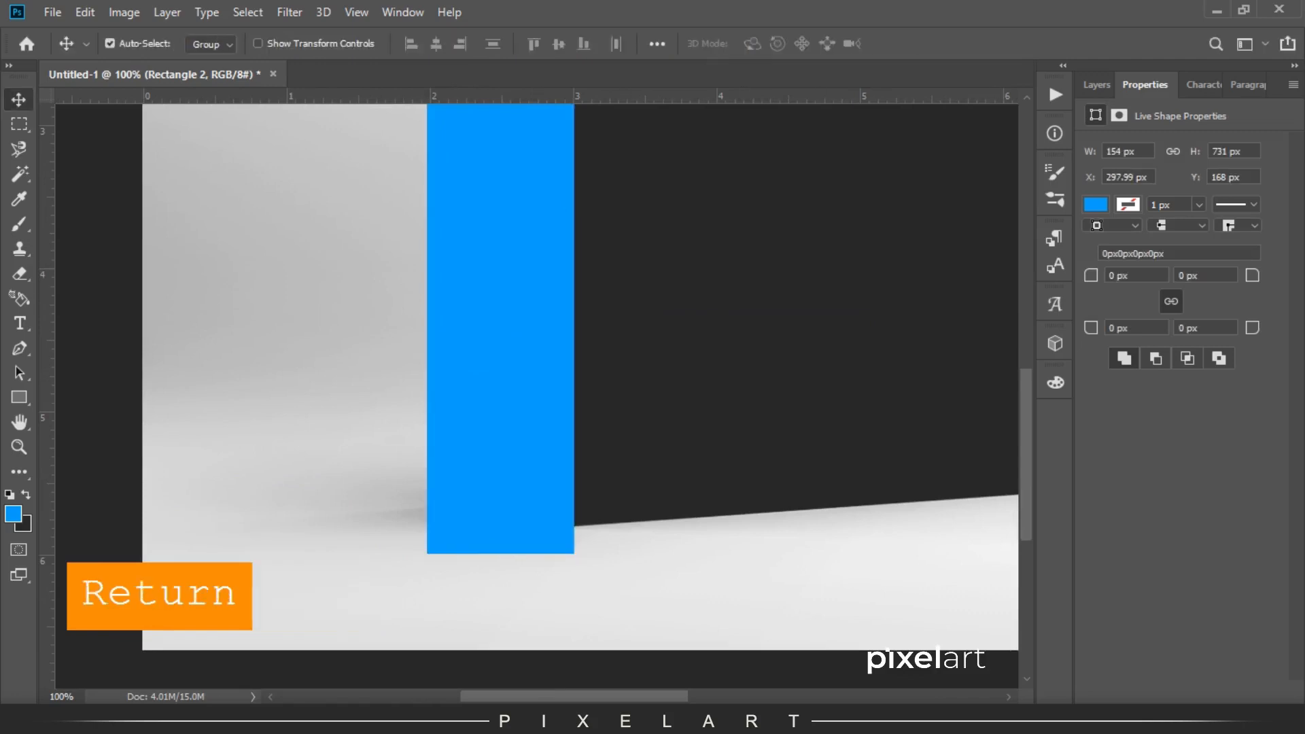
Convert Rectangle 2 to a smart object and lower its opacity to 26%
{"action": "left_click", "coordinate": [1096, 85]}
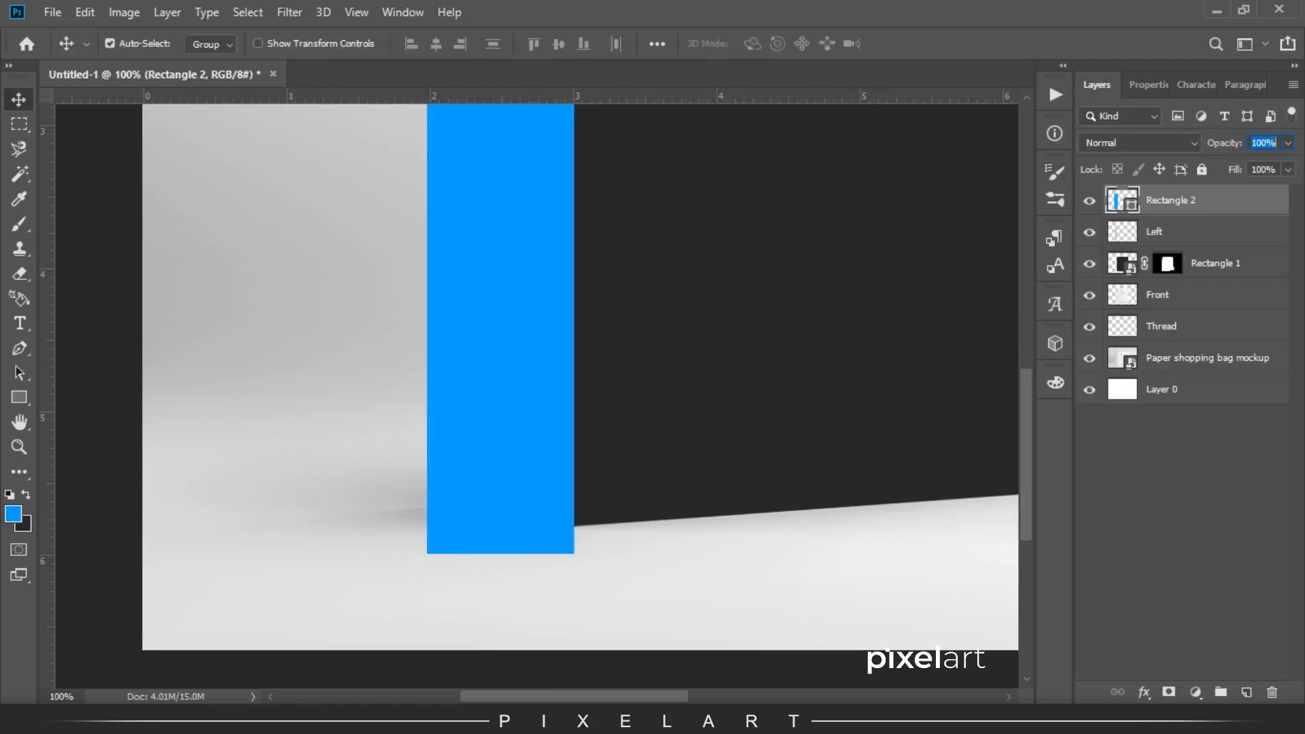
{"action": "right_click", "coordinate": [1238, 200]}
{"action": "left_click", "coordinate": [1055, 264]}
{"action": "left_click_drag", "start_coordinate": [1224, 143], "coordinate": [1174, 143]}
Transform Rectangle 2 by pulling its lower edge and lower corners onto the bottom corners of the bag's left side
{"action": "key", "text": "ctrl+="}
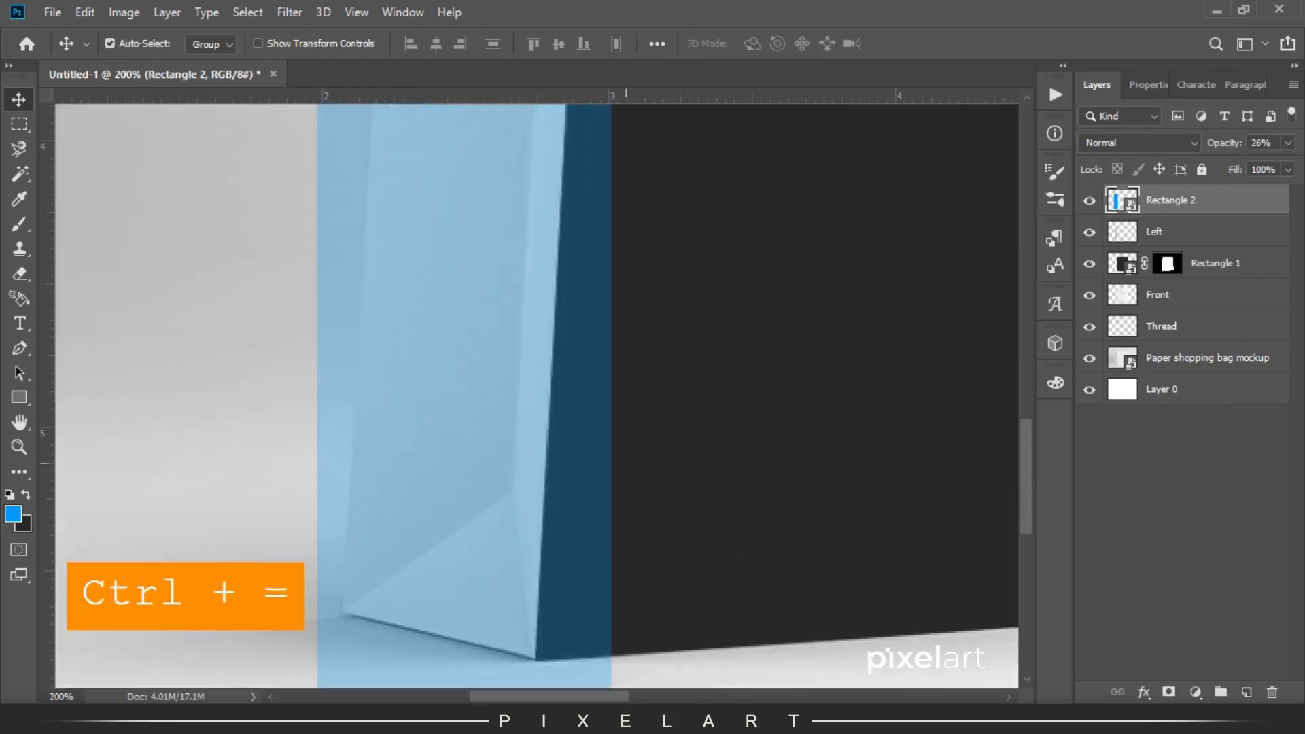
{"action": "left_click_drag", "start_coordinate": [598, 598], "coordinate": [665, 417]}
{"action": "key", "text": "ctrl+t"}
{"action": "left_click_drag", "start_coordinate": [676, 533], "coordinate": [603, 533]}
{"action": "left_click_drag", "start_coordinate": [493, 533], "coordinate": [494, 492]}
{"action": "left_click_drag", "start_coordinate": [382, 492], "coordinate": [395, 441]}
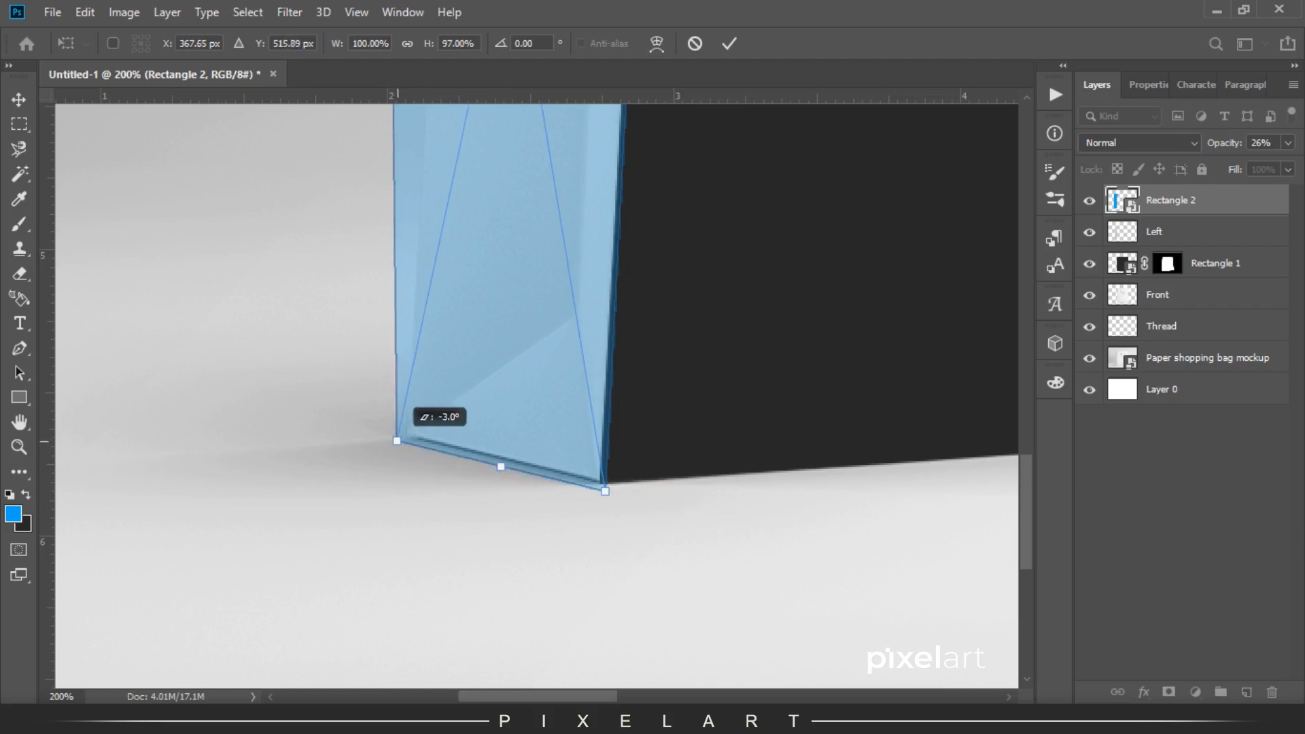
Skew Rectangle 2's upper corners onto the top of the bag's left side and apply the transform
{"action": "scroll", "coordinate": [537, 395], "scroll_direction": "up", "scroll_amount": 8}
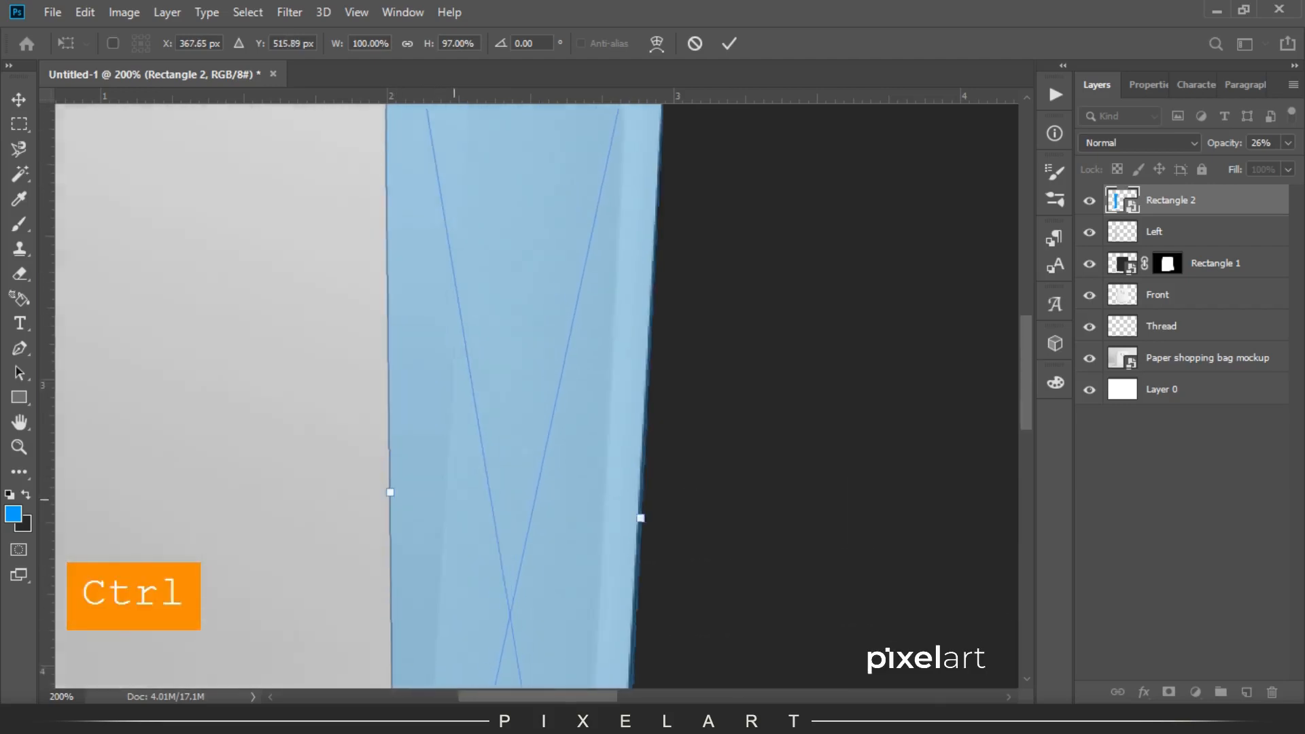
{"action": "scroll", "coordinate": [537, 394], "scroll_direction": "up", "scroll_amount": 8}
{"action": "left_click_drag", "start_coordinate": [383, 253], "coordinate": [454, 294]}
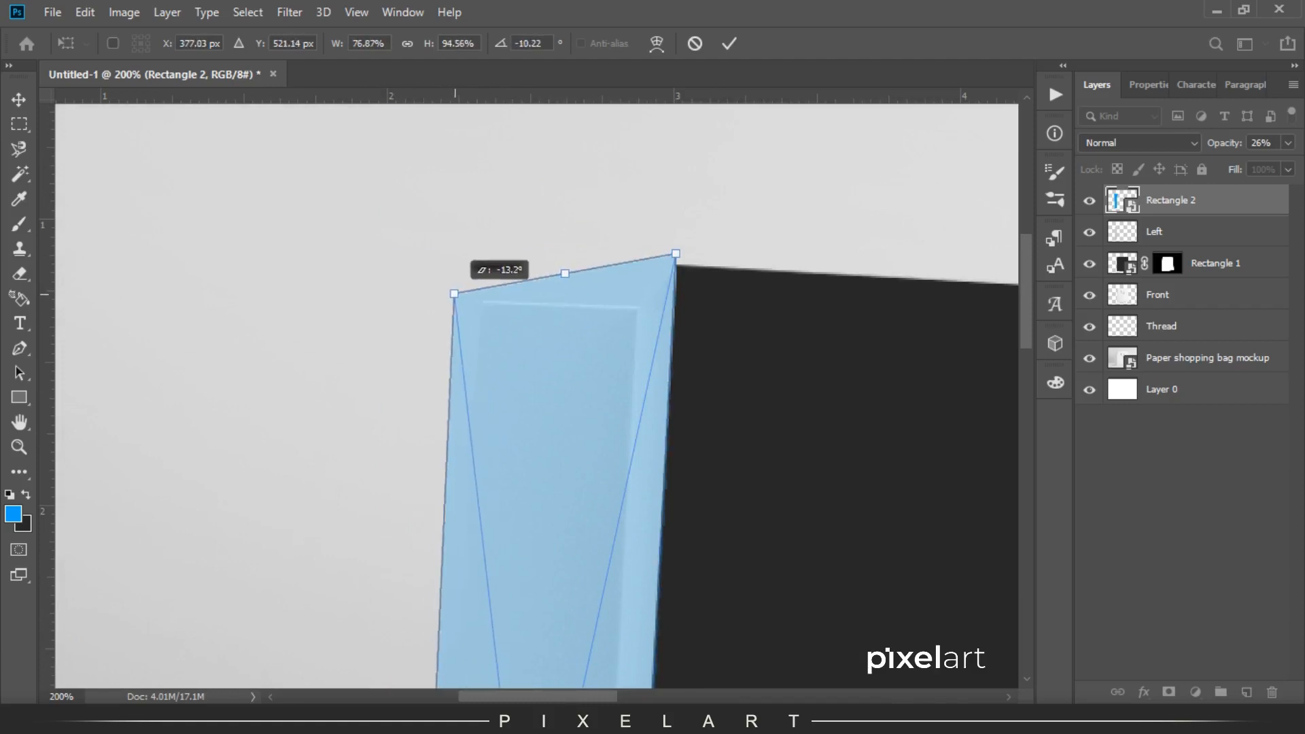
{"action": "mouse_move", "coordinate": [676, 253]}
{"action": "left_mouse_down"}
{"action": "mouse_move", "coordinate": [675, 367]}
{"action": "mouse_move", "coordinate": [679, 260]}
{"action": "left_mouse_up"}
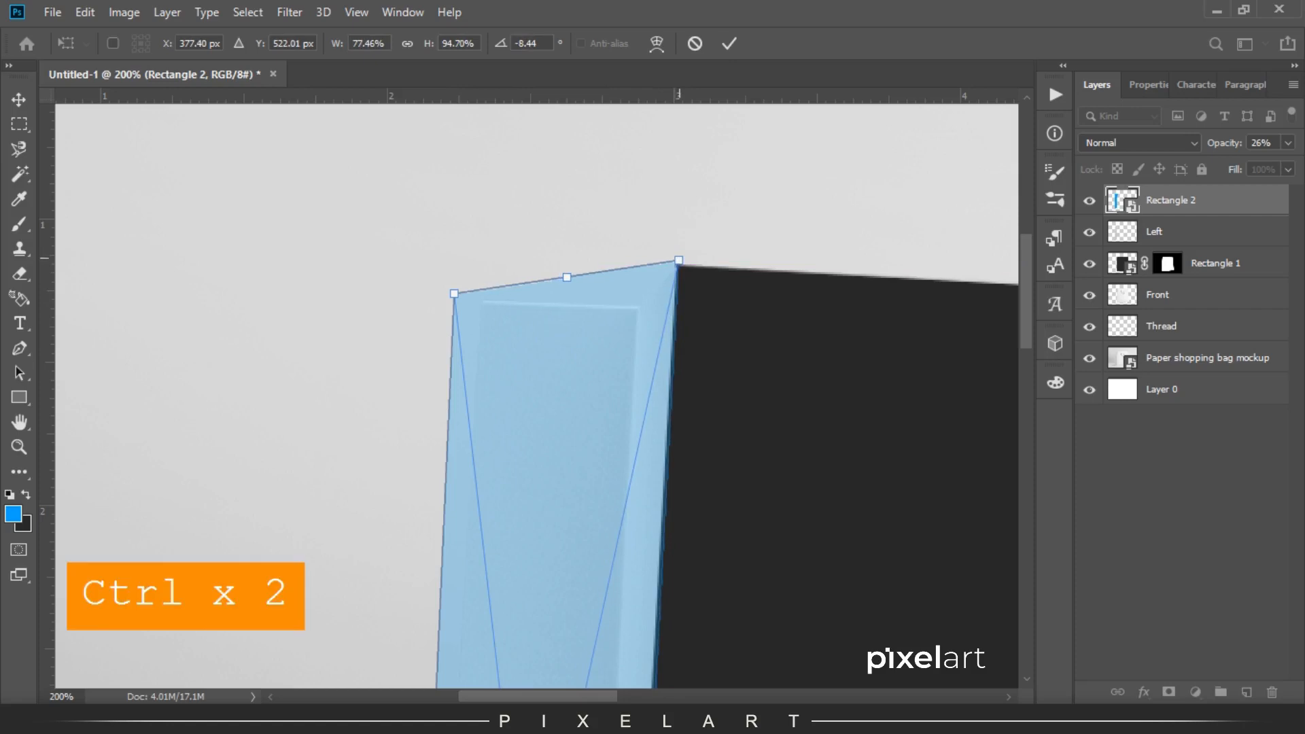
{"action": "key", "text": "Return"}
{"action": "key", "text": "ctrl+0"}
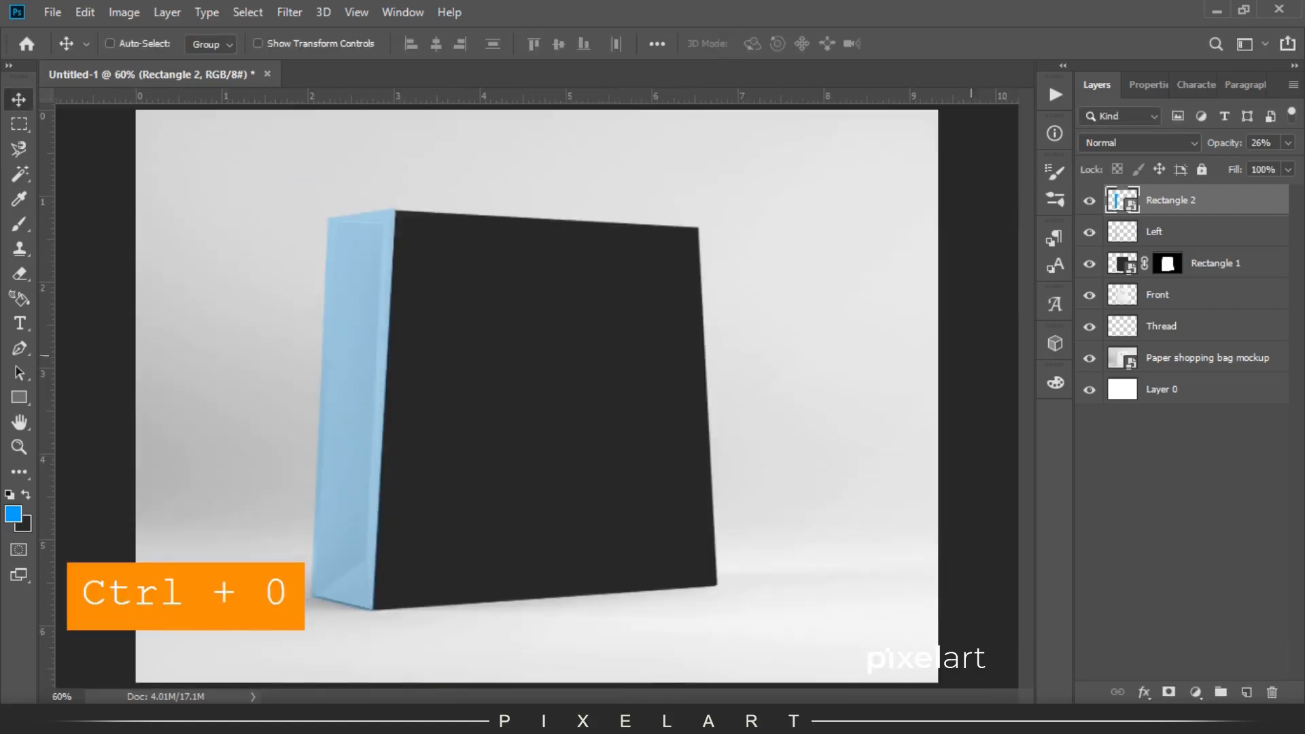
Mask Rectangle 2 to the outline of the Left layer and restore its opacity to 100%
{"action": "left_click", "coordinate": [1122, 231], "text": "ctrl"}
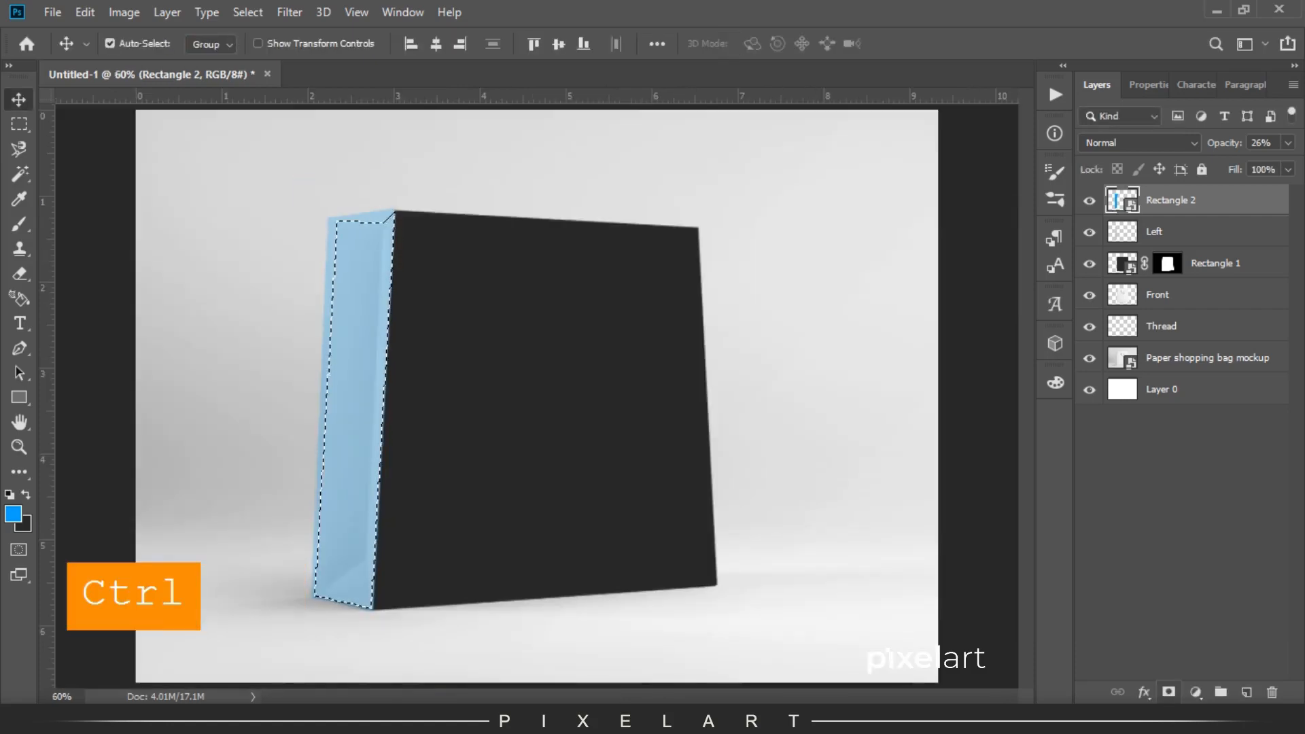
{"action": "left_click", "coordinate": [1169, 692]}
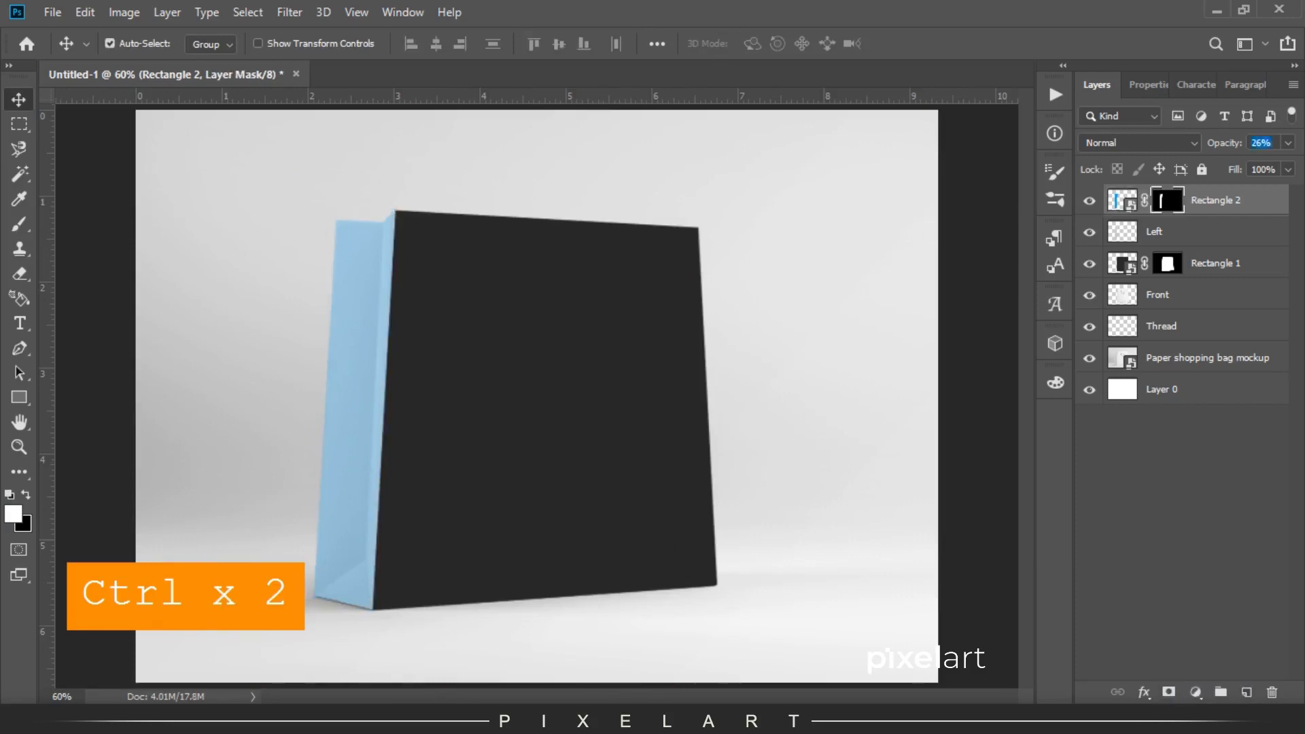
{"action": "key", "text": "0"}
{"action": "key", "text": "ctrl+2"}
{"action": "key", "text": "ctrl+equal"}
{"action": "key", "text": "ctrl+equal"}
{"action": "key", "text": "ctrl+minus"}
{"action": "key", "text": "ctrl"}
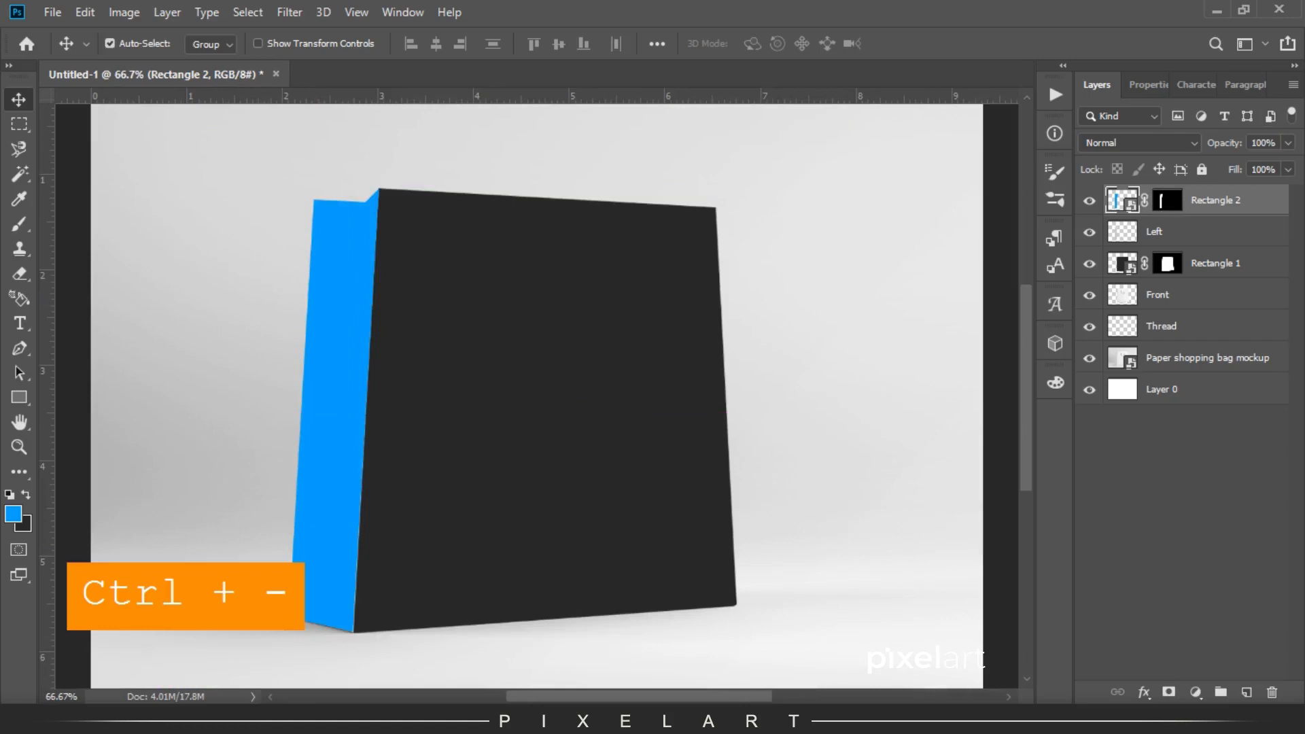
Bring the Thread layer to the front of the layer stack, leaving nothing selected
{"action": "left_click", "coordinate": [1122, 325], "text": "ctrl"}
{"action": "left_click", "coordinate": [1122, 326]}
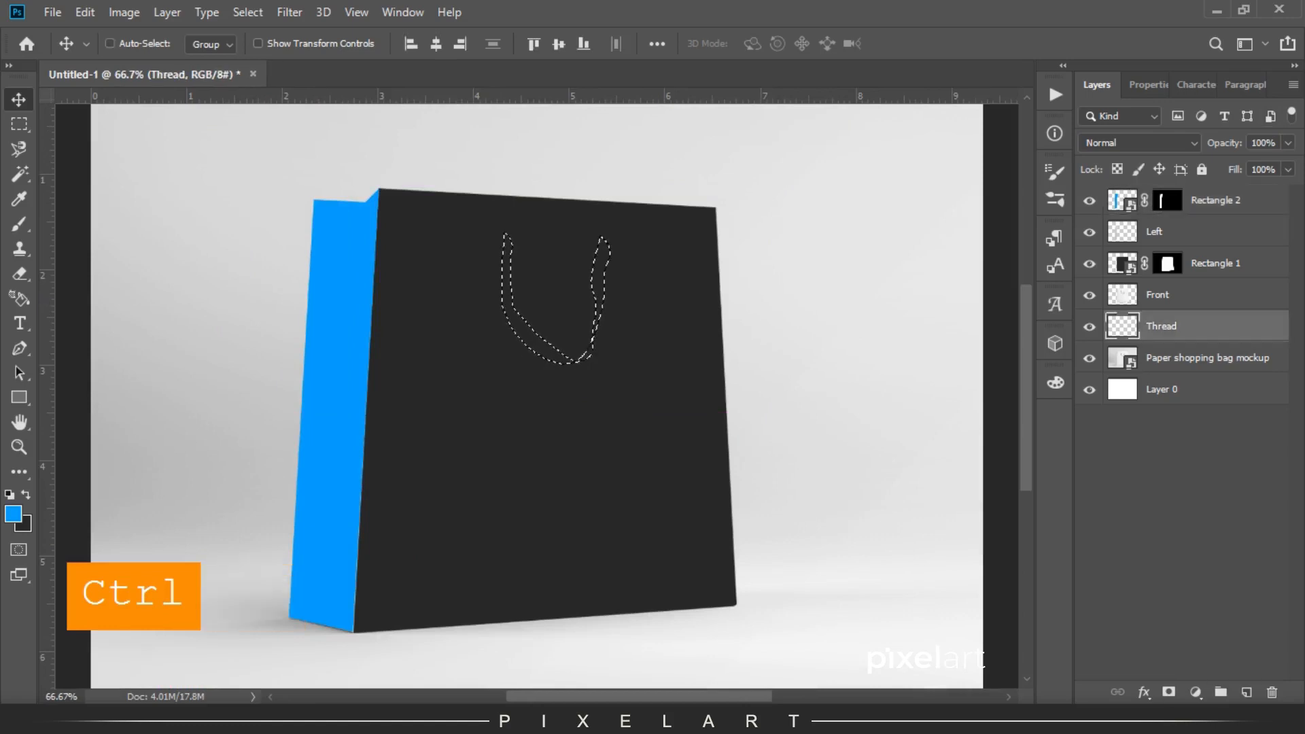
{"action": "key", "text": "ctrl+d"}
{"action": "key", "text": "ctrl+shift+bracketright"}
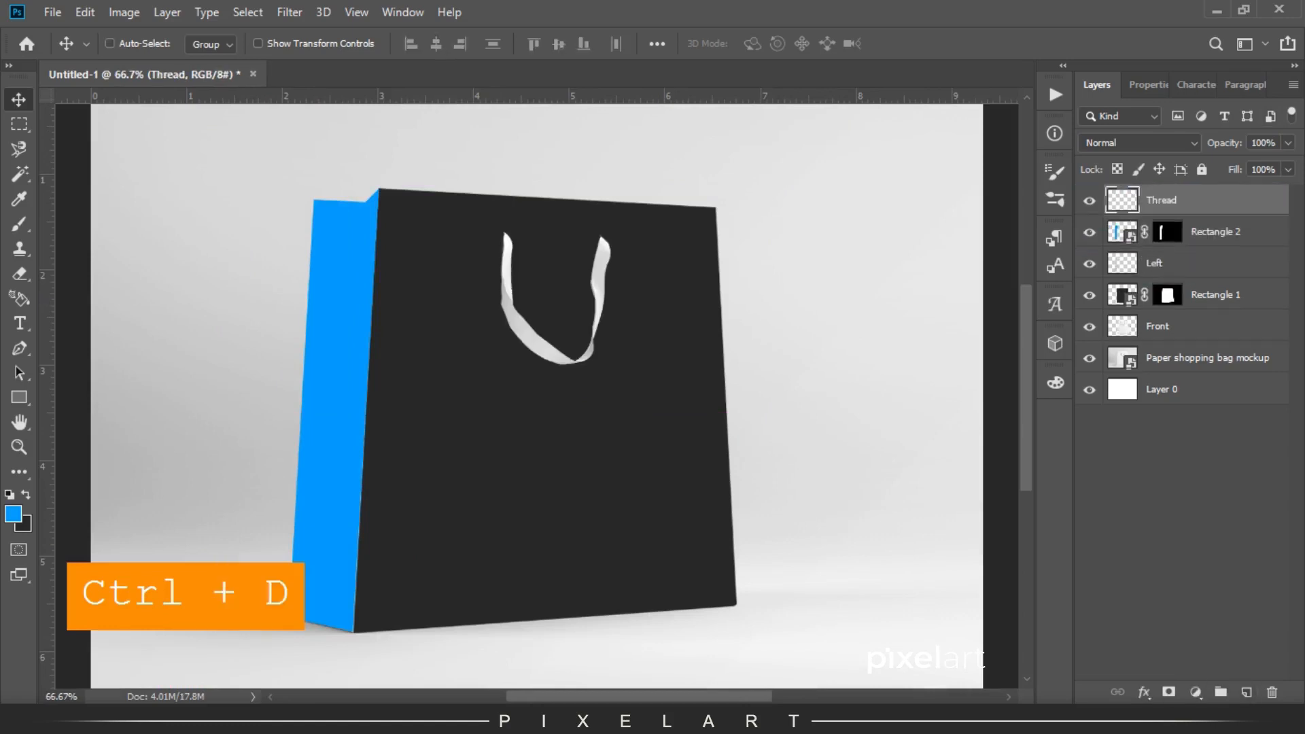
Create a new layer above Thread and fill the handle's outline on it with the blue colour
{"action": "left_click", "coordinate": [1122, 200], "text": "ctrl"}
{"action": "left_click", "coordinate": [1247, 692]}
{"action": "key", "text": "x"}
{"action": "key", "text": "ctrl+BackSpace"}
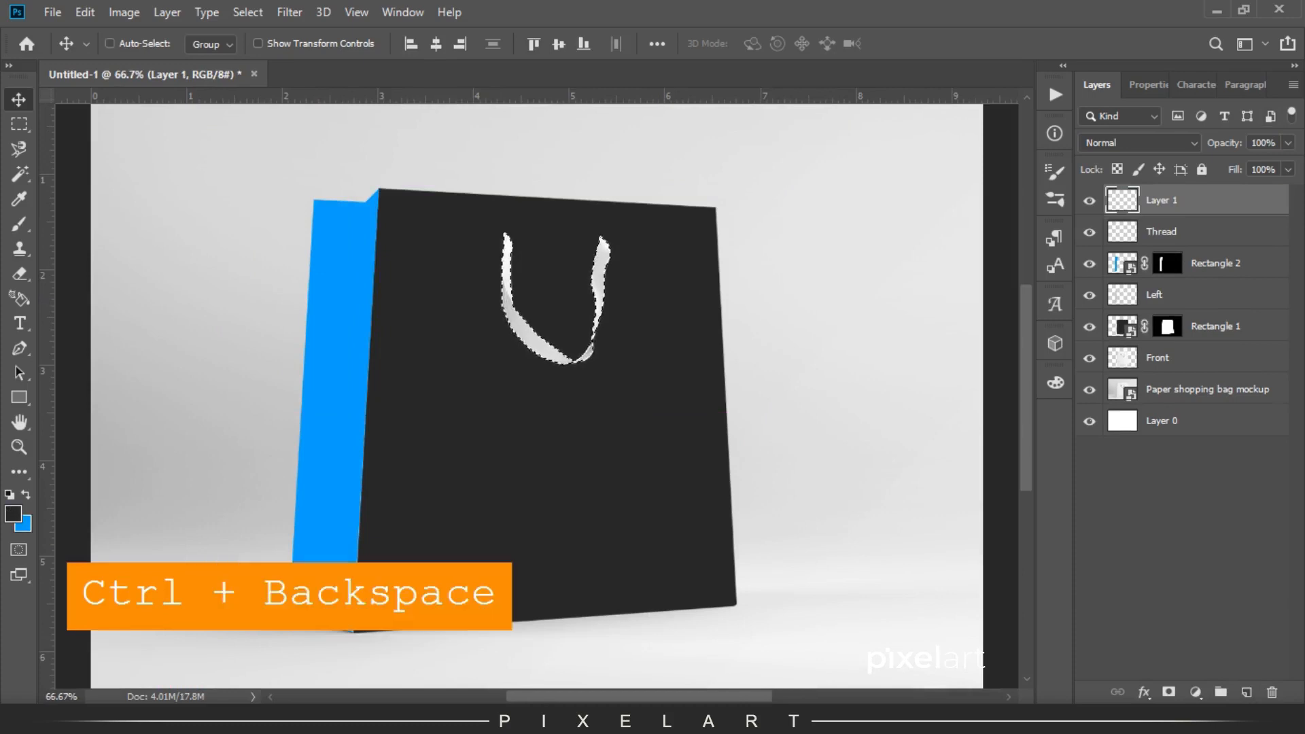
{"action": "key", "text": "ctrl+d"}
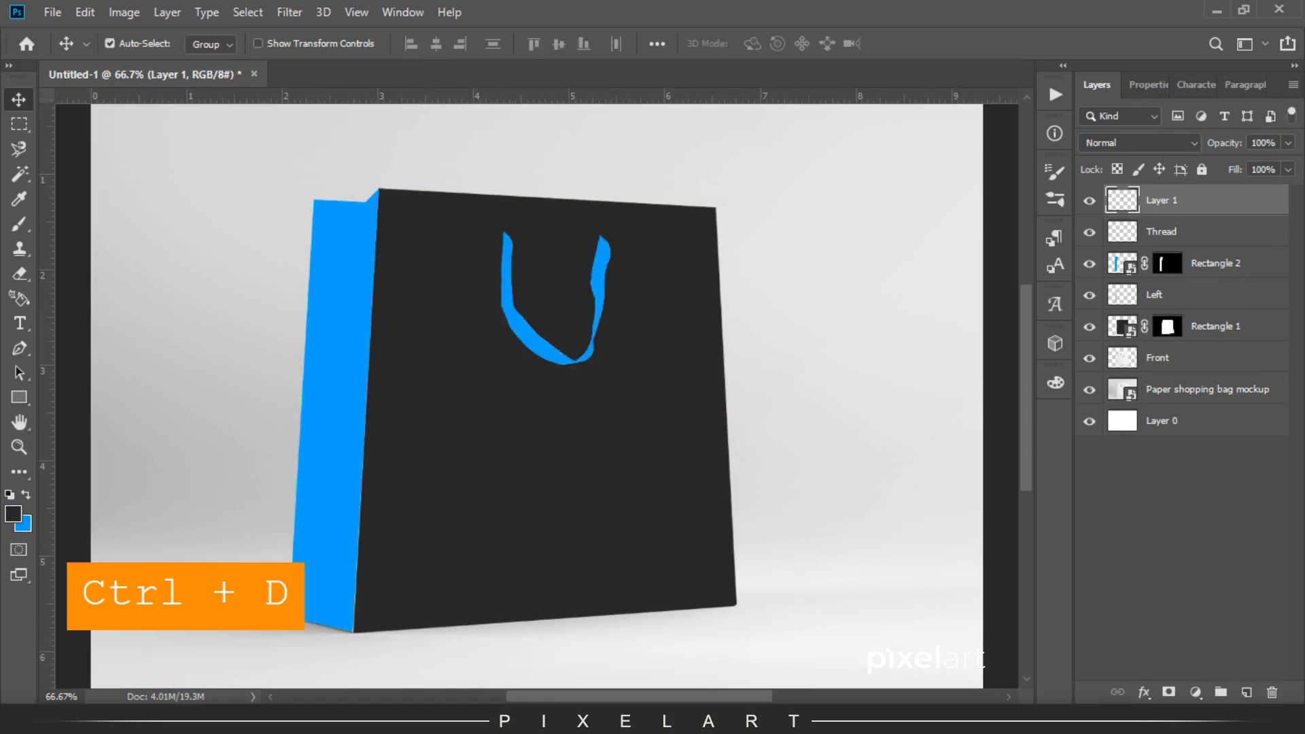
Set the blue handle layer's blend mode to Multiply
{"action": "left_click", "coordinate": [1090, 201]}
{"action": "left_click", "coordinate": [1090, 201]}
{"action": "left_click", "coordinate": [1140, 143]}
{"action": "key", "text": "Down"}
{"action": "key", "text": "Return"}
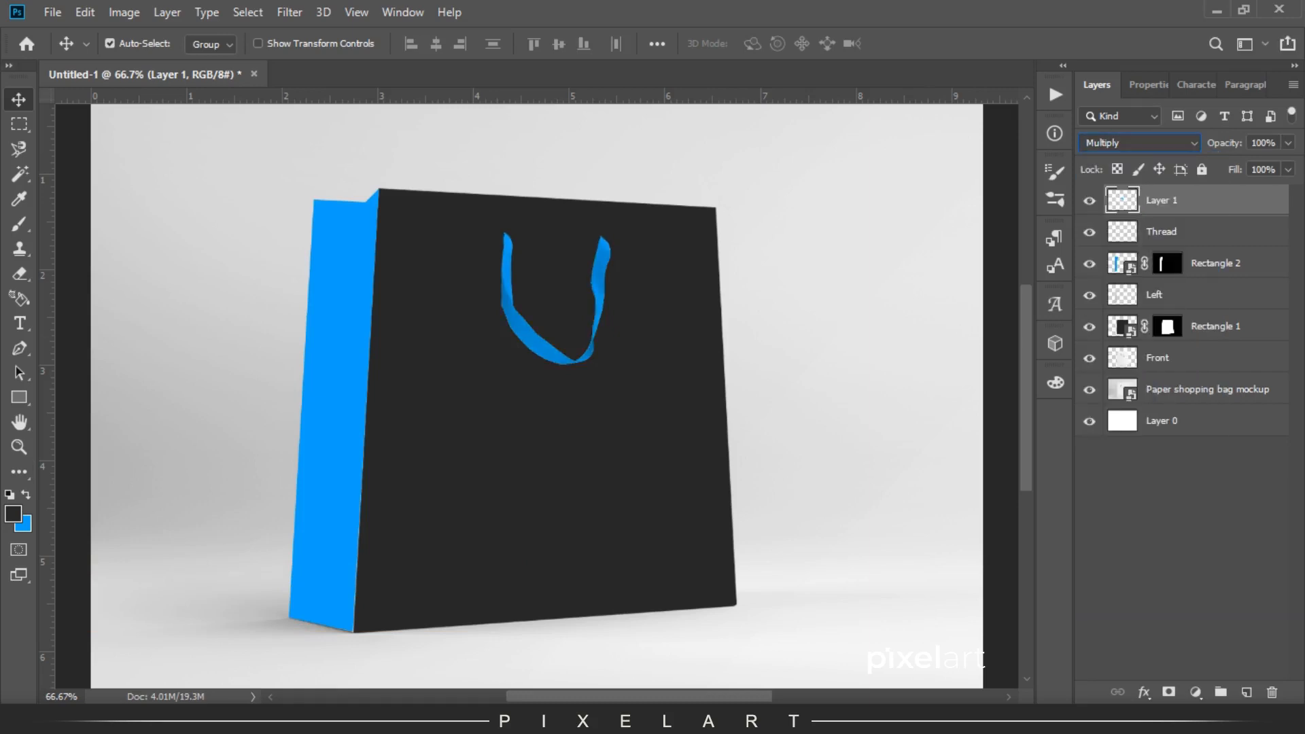
Open the contents of the Rectangle 1 smart object and change the area around its canvas to a lighter grey
{"action": "key", "text": "ctrl+="}
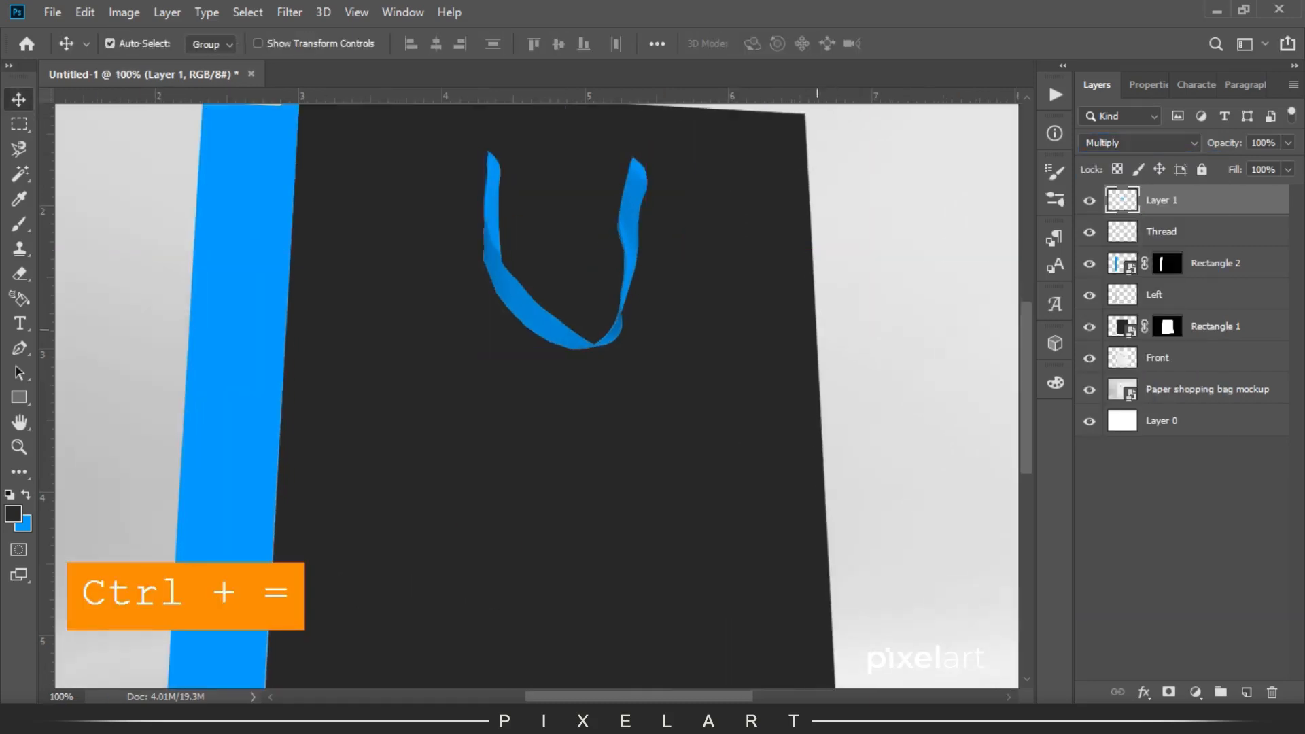
{"action": "left_click_drag", "start_coordinate": [834, 337], "coordinate": [822, 390]}
{"action": "left_click", "coordinate": [1215, 327]}
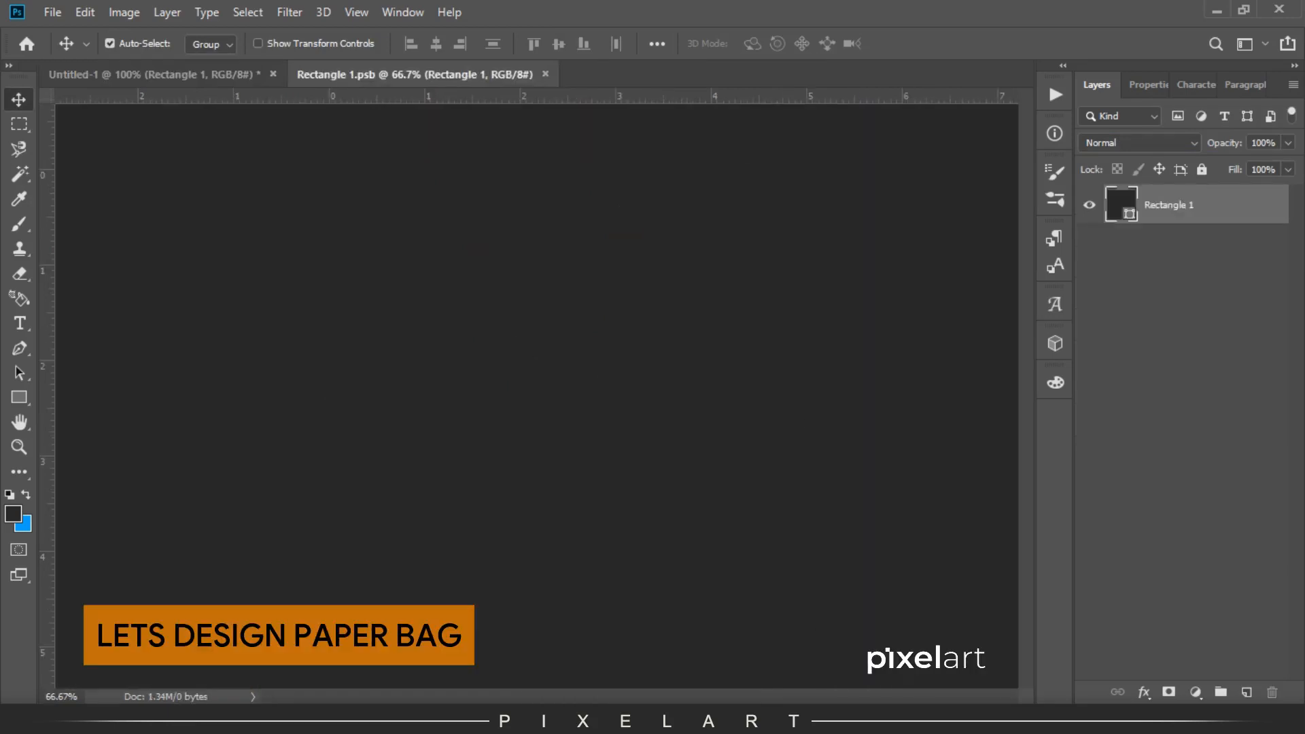
{"action": "right_click", "coordinate": [908, 341]}
{"action": "left_click", "coordinate": [956, 386]}
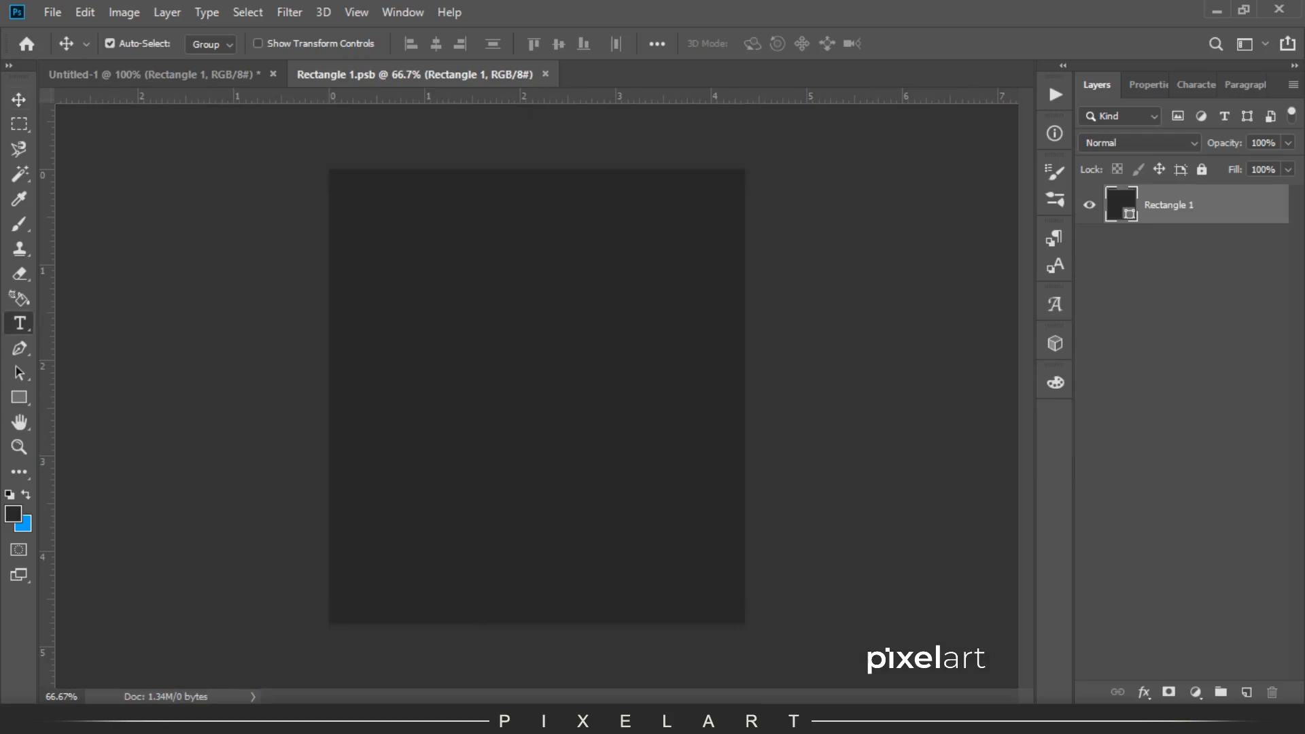
Add the text "PA", "PER" and "R." on three lines near the upper-left corner of the artwork
{"action": "key", "text": "t"}
{"action": "left_click", "coordinate": [365, 222]}
{"action": "type", "text": "PA"}
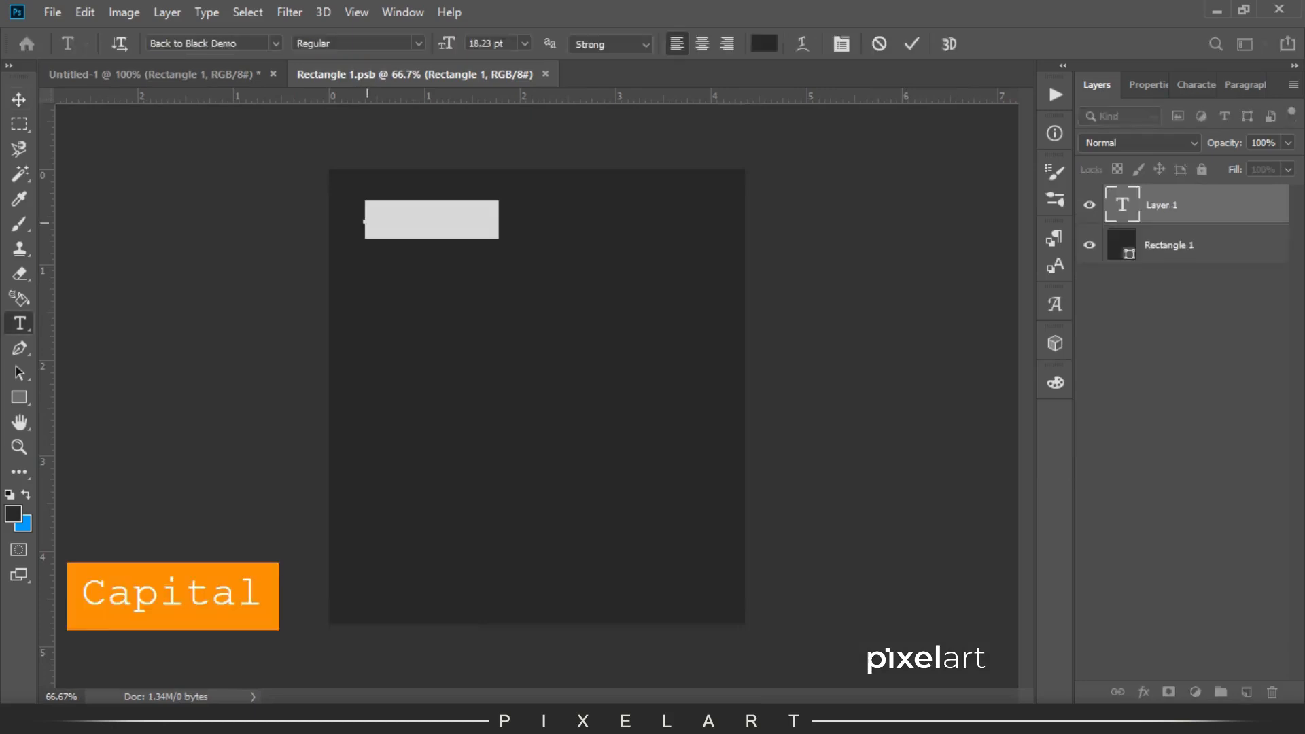
{"action": "key", "text": "Return"}
{"action": "type", "text": "P+A"}
{"action": "key", "text": "Return"}
{"action": "type", "text": "P."}
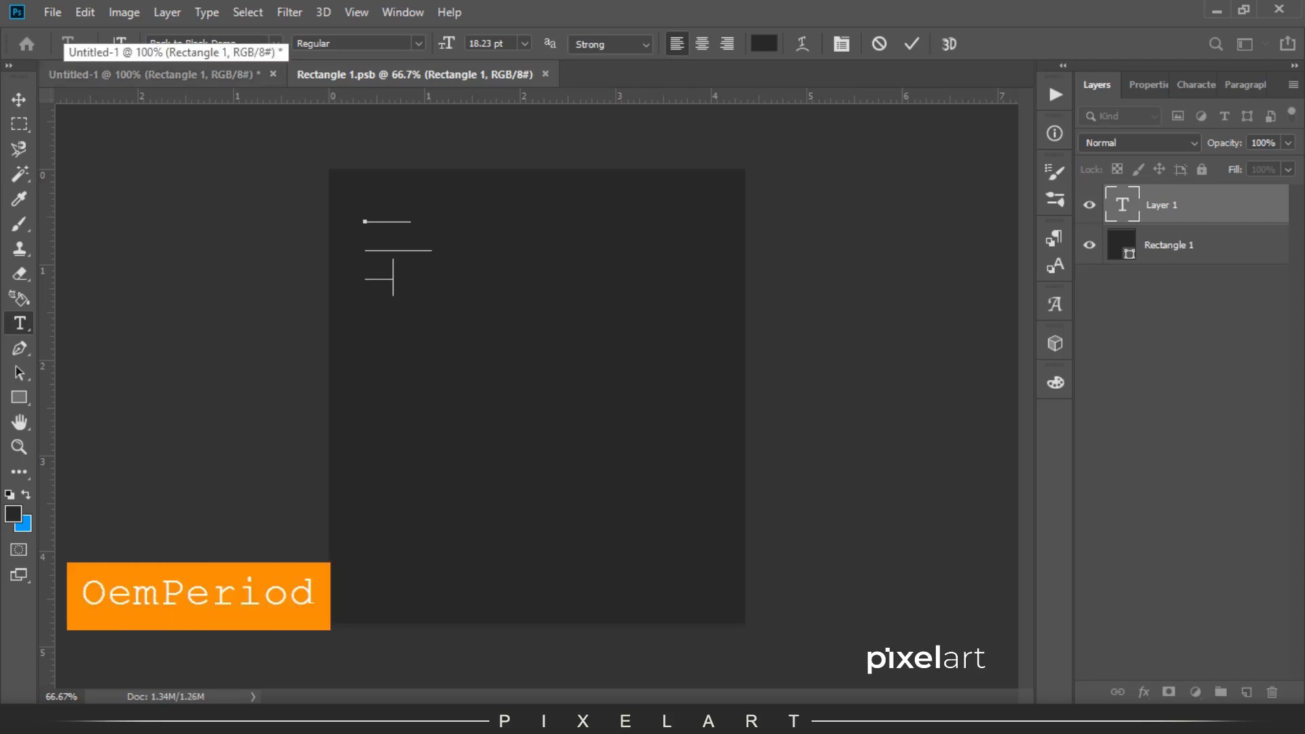
{"action": "left_click", "coordinate": [19, 100]}
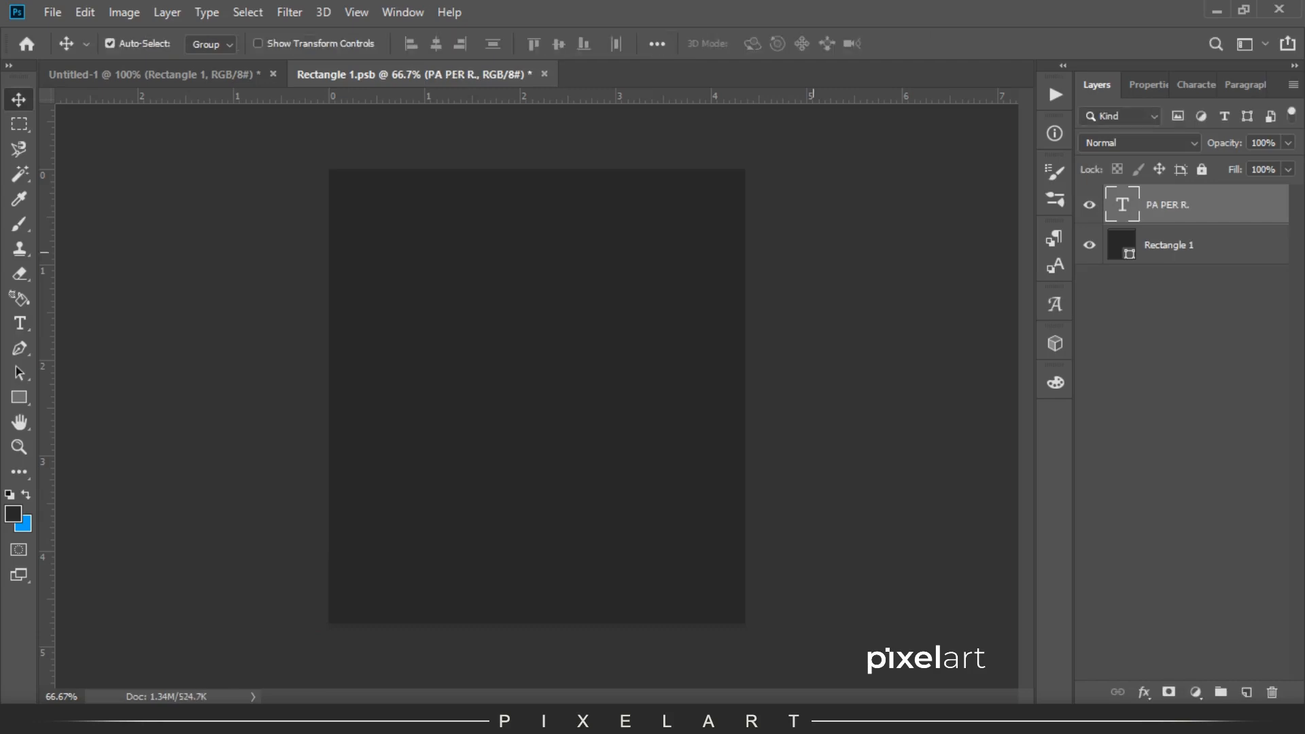
Colour the three-line text blue and set its font to Montserrat
{"action": "key", "text": "ctrl+BackSpace"}
{"action": "key", "text": "t"}
{"action": "key", "text": "ctrl+a"}
{"action": "left_click", "coordinate": [204, 96]}
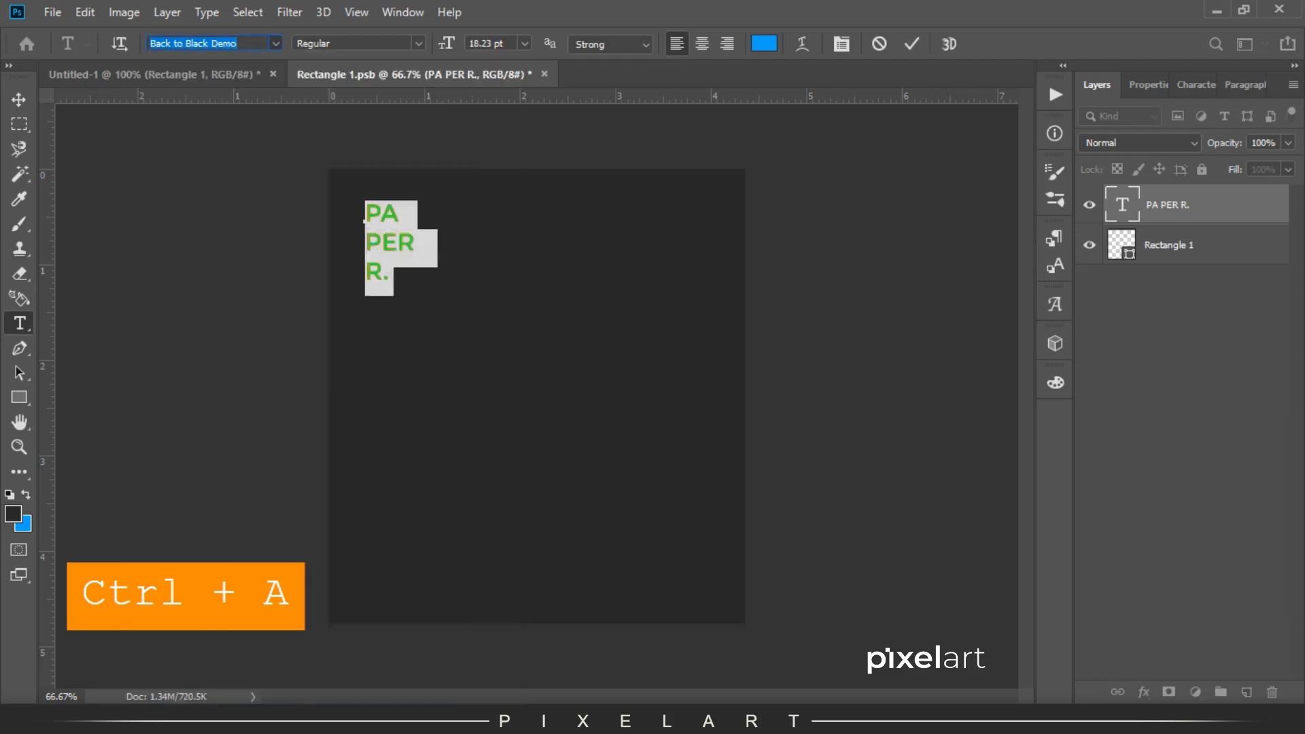
{"action": "left_click", "coordinate": [19, 100]}
Scale the text up to about 89 pt and nudge it slightly left
{"action": "key", "text": "ctrl+t"}
{"action": "left_click_drag", "start_coordinate": [417, 291], "coordinate": [609, 615]}
{"action": "key", "text": "Return"}
{"action": "key", "text": "shift+Left"}
{"action": "key", "text": "shift+Left"}
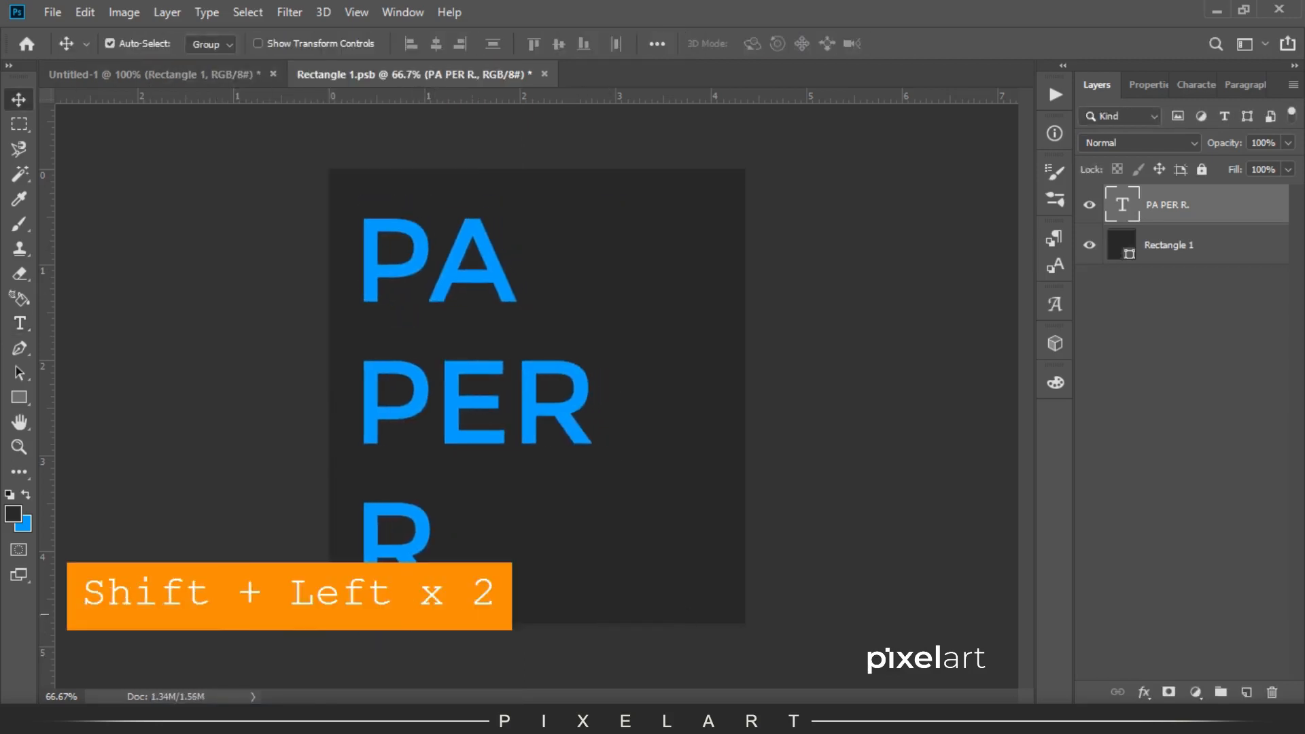
Delete the R from the text's second line so that it reads "PE"
{"action": "key", "text": "t"}
{"action": "left_click_drag", "start_coordinate": [593, 401], "coordinate": [511, 401]}
{"action": "key", "text": "BackSpace"}
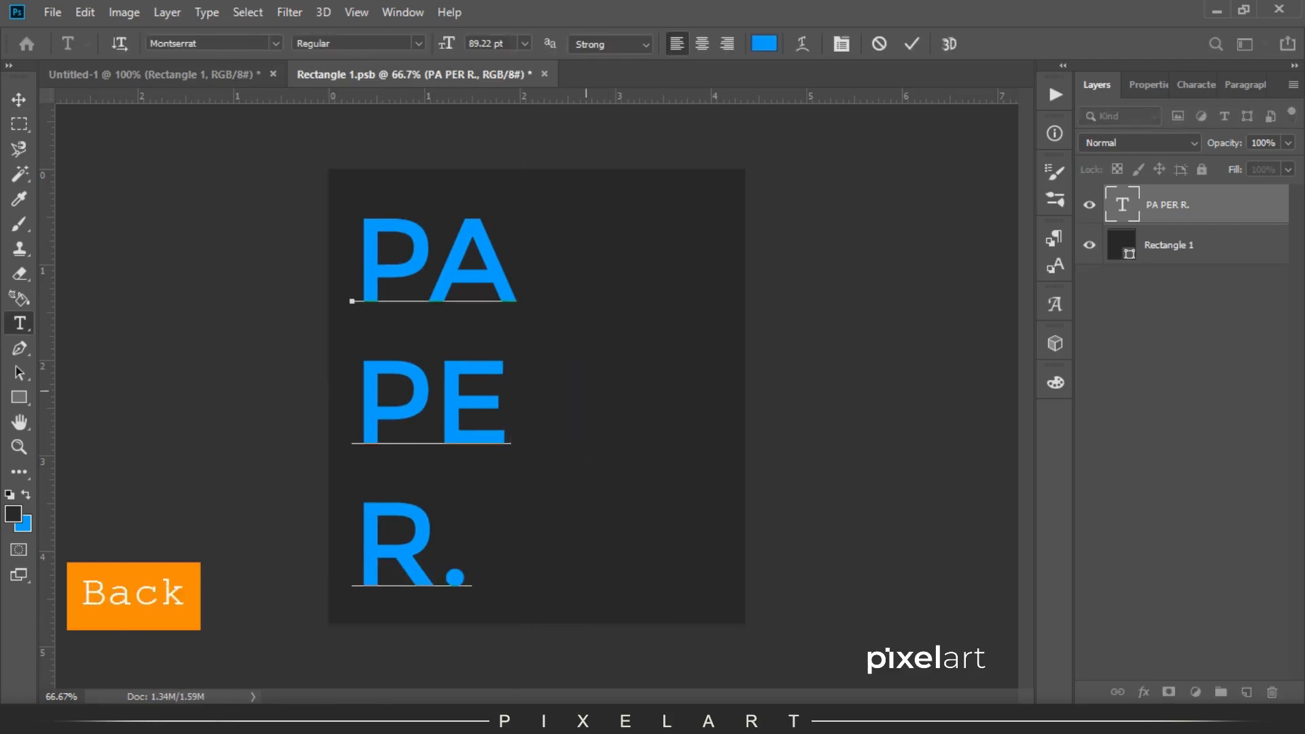
Tighten the leading of the whole text to about 76.42 pt
{"action": "key", "text": "ctrl+a"}
{"action": "key", "text": "ctrl+t"}
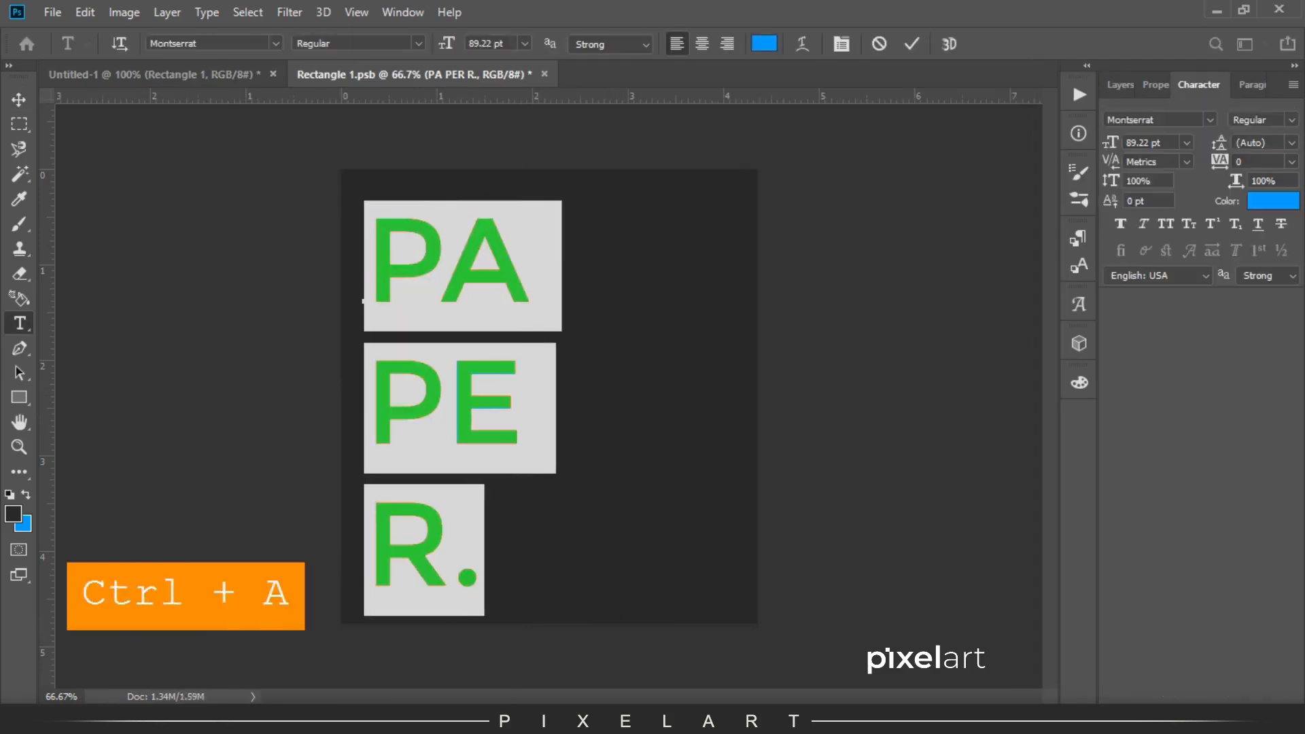
{"action": "key", "text": "alt+Up"}
{"action": "key", "text": "alt+Up"}
{"action": "key", "text": "alt+Up"}
{"action": "key", "text": "alt+Up"}
{"action": "key", "text": "alt+Up"}
{"action": "key", "text": "alt+Up"}
{"action": "key", "text": "alt+Up"}
{"action": "key", "text": "alt+Up"}
{"action": "key", "text": "alt+Up"}
{"action": "key", "text": "alt+Up"}
{"action": "key", "text": "alt+Up"}
{"action": "key", "text": "alt+Up"}
{"action": "key", "text": "alt+Up"}
{"action": "key", "text": "alt+Up"}
{"action": "key", "text": "alt+Up"}
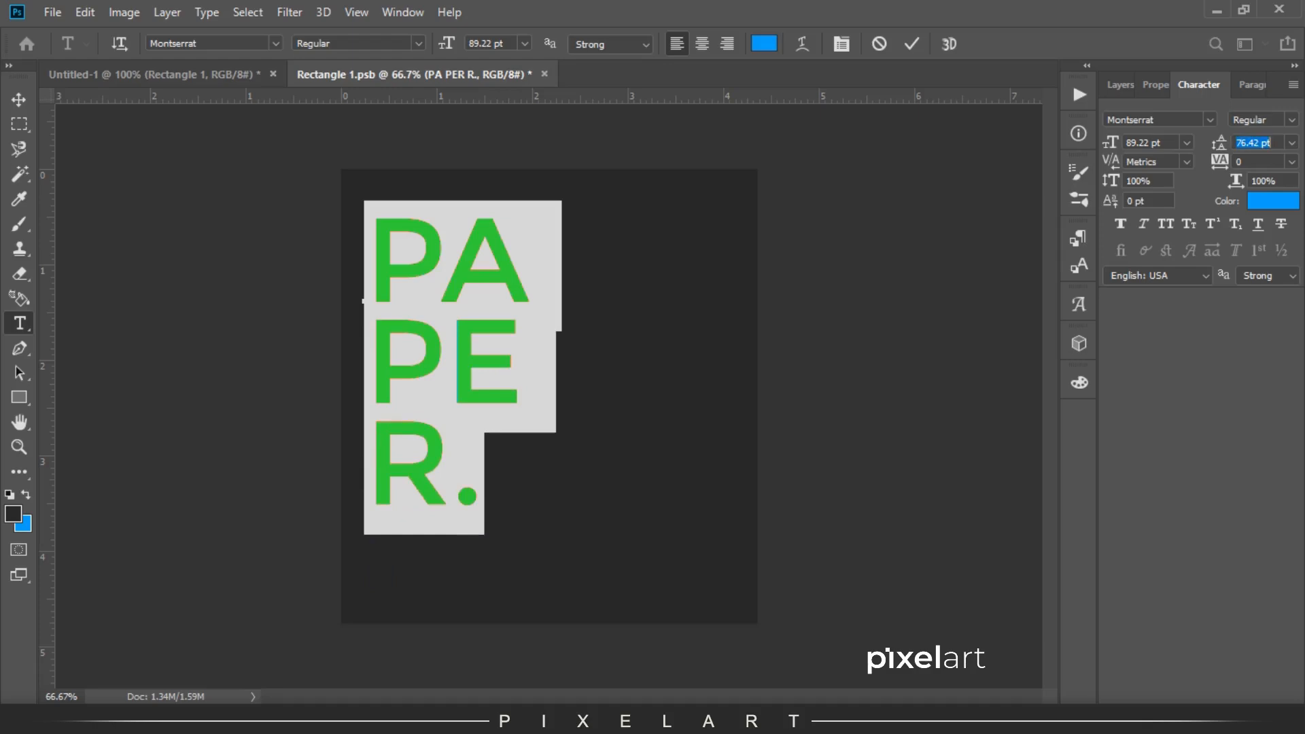
{"action": "key", "text": "ctrl+Return"}
Scale the text up to about 122.89 pt so it fills the height of the artwork
{"action": "key", "text": "v"}
{"action": "key", "text": "ctrl+t"}
{"action": "left_click_drag", "start_coordinate": [528, 533], "coordinate": [580, 629]}
{"action": "left_click_drag", "start_coordinate": [580, 201], "coordinate": [590, 175]}
{"action": "key", "text": "Return"}
Change the font of the whole text to Georgia Regular
{"action": "key", "text": "t"}
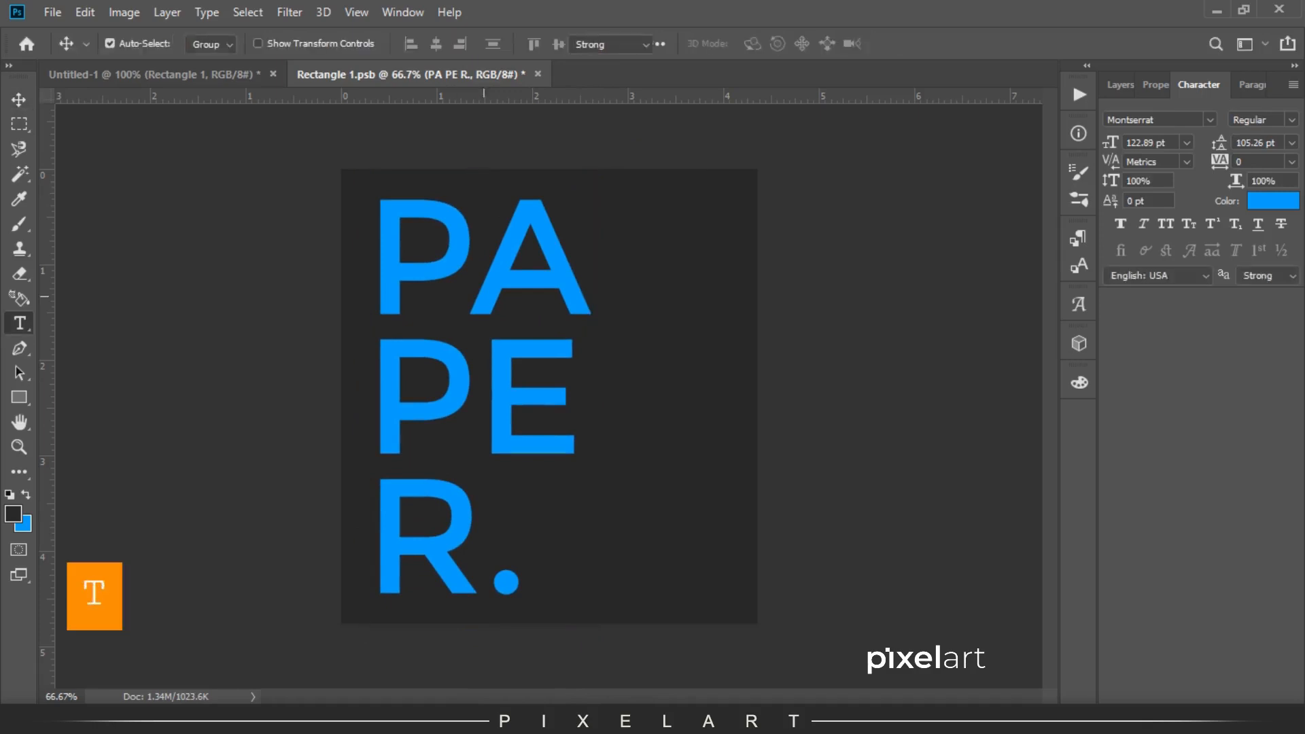
{"action": "key", "text": "ctrl+a"}
{"action": "left_click", "coordinate": [276, 43]}
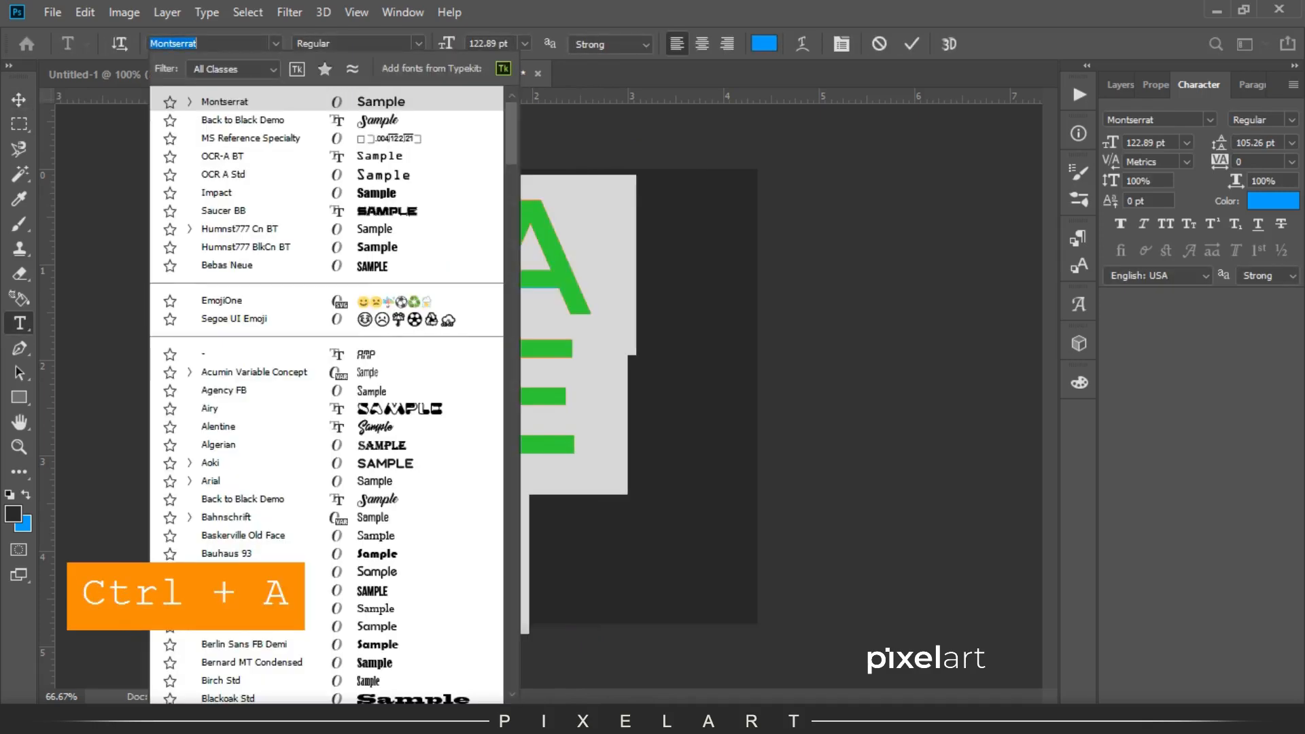
{"action": "scroll", "coordinate": [327, 571], "scroll_direction": "down", "scroll_amount": 3}
{"action": "scroll", "coordinate": [326, 394], "scroll_direction": "down", "scroll_amount": 5}
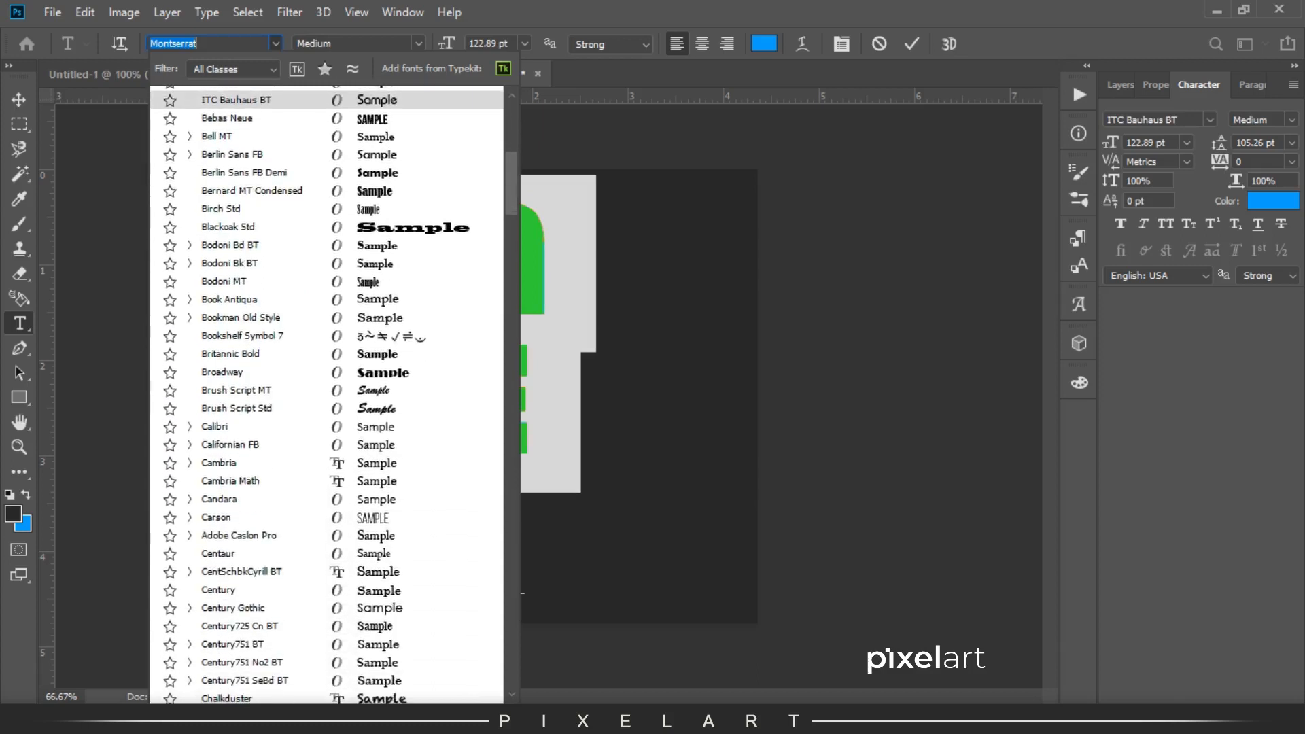
{"action": "scroll", "coordinate": [327, 394], "scroll_direction": "down", "scroll_amount": 6}
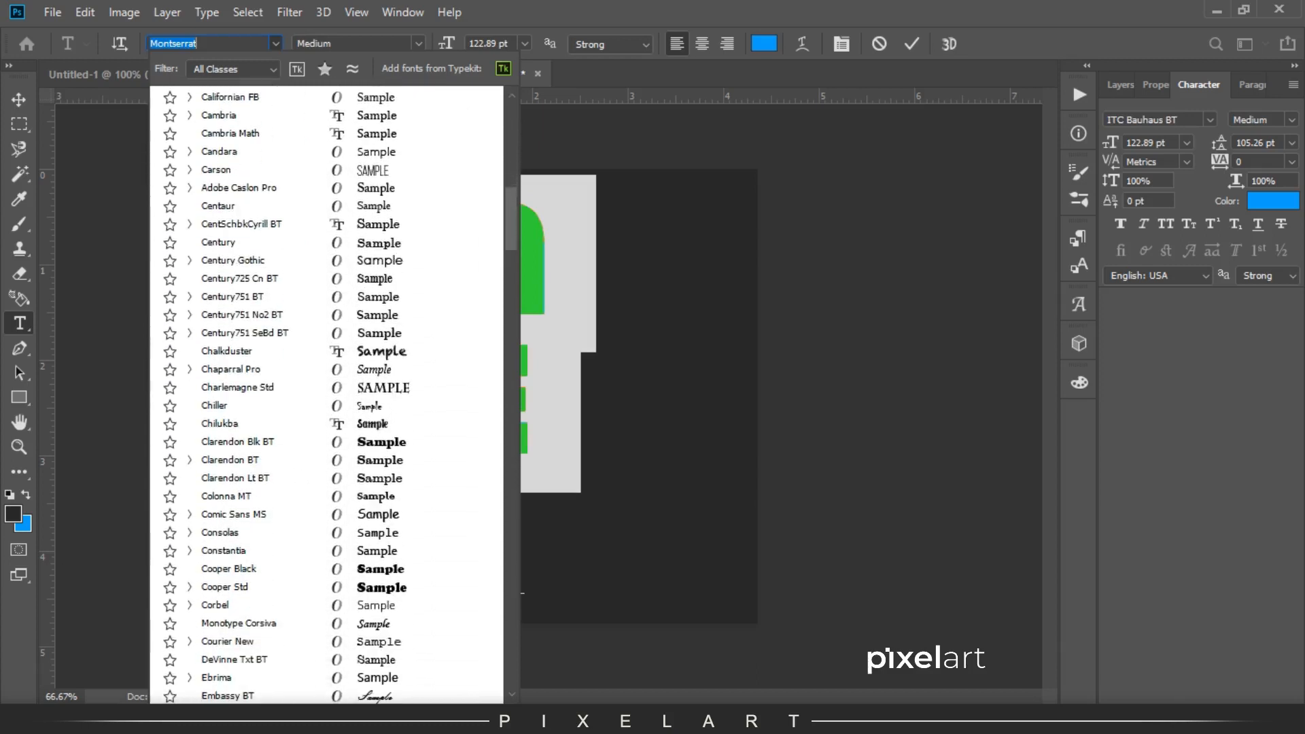
{"action": "scroll", "coordinate": [327, 394], "scroll_direction": "down", "scroll_amount": 8}
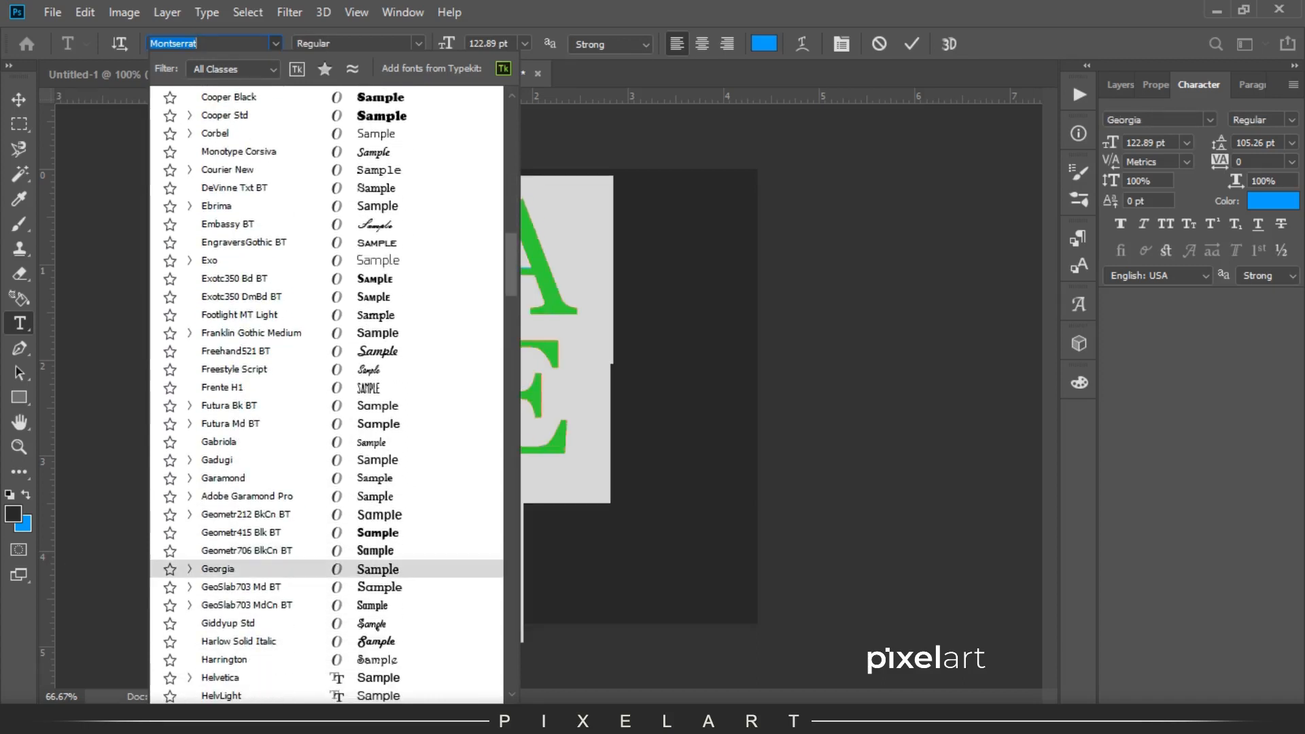
{"action": "left_click", "coordinate": [346, 569]}
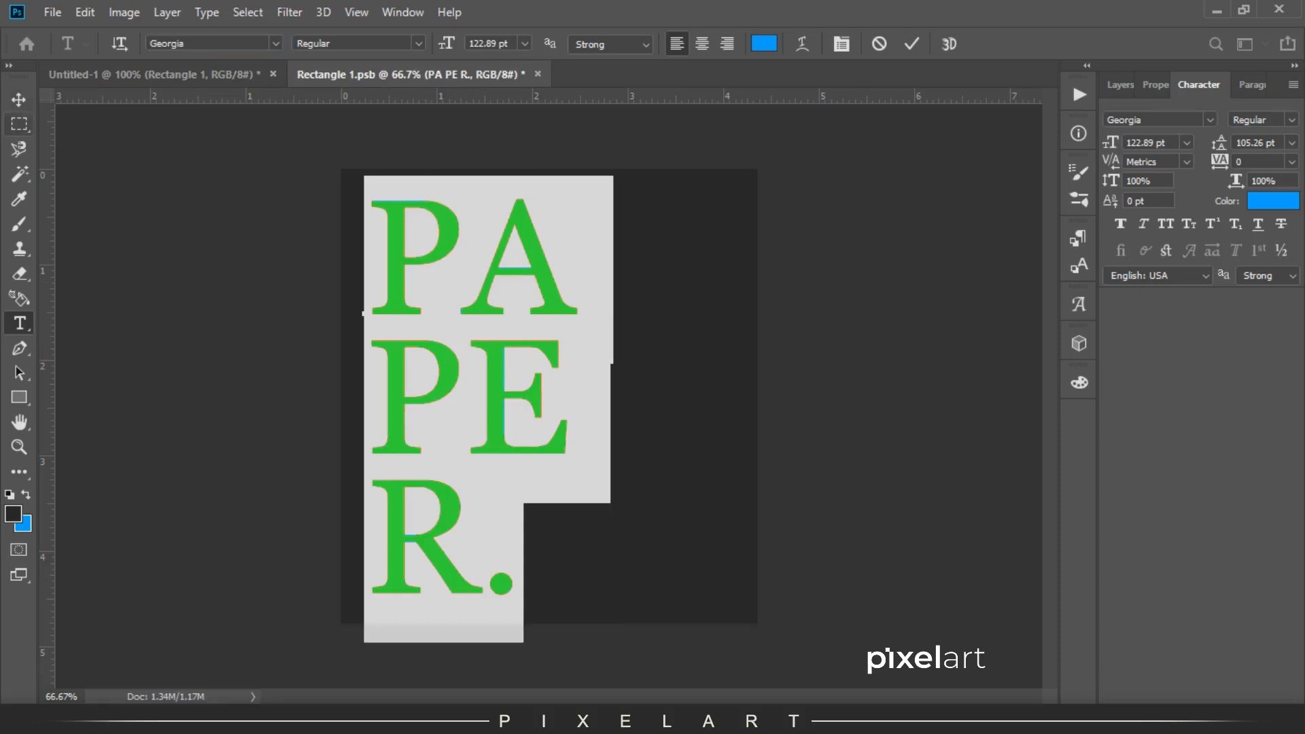
{"action": "left_click", "coordinate": [19, 99]}
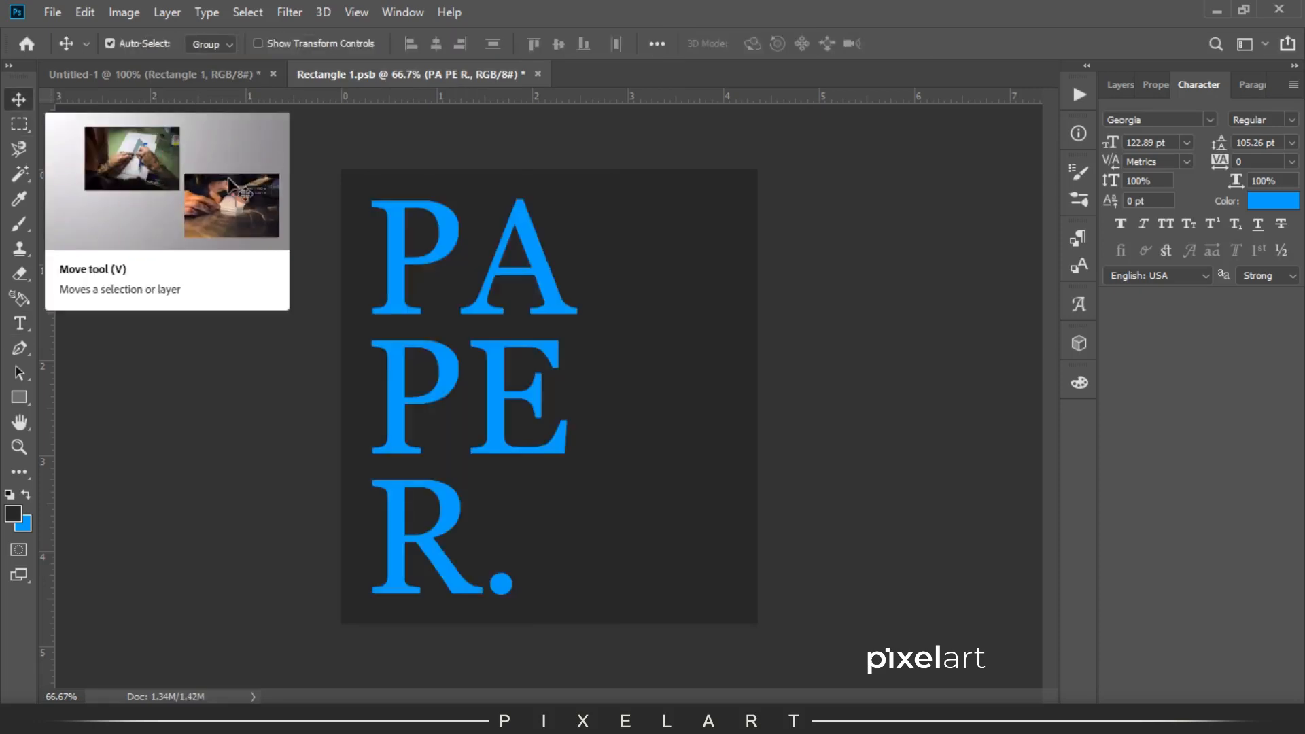
Bring the layer list back into view and return to the Untitled-1 mockup document
{"action": "left_click", "coordinate": [19, 323]}
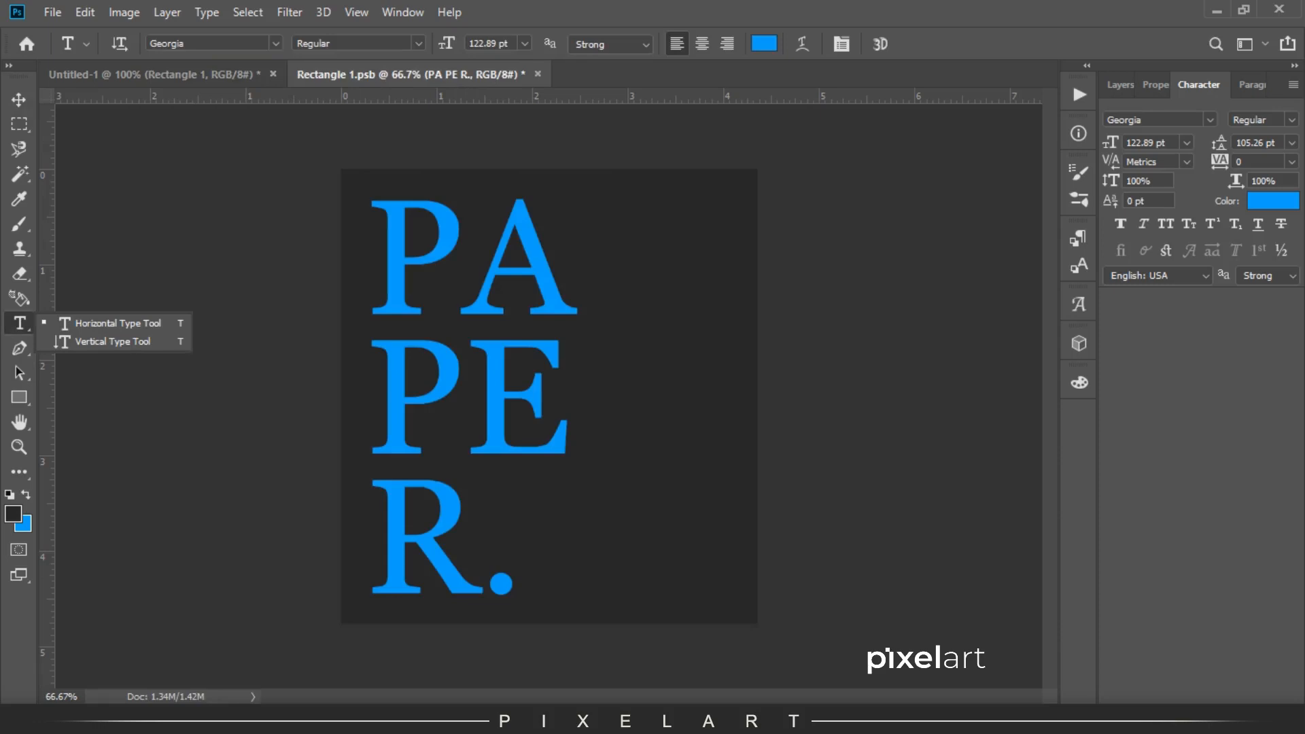
{"action": "key", "text": "F7"}
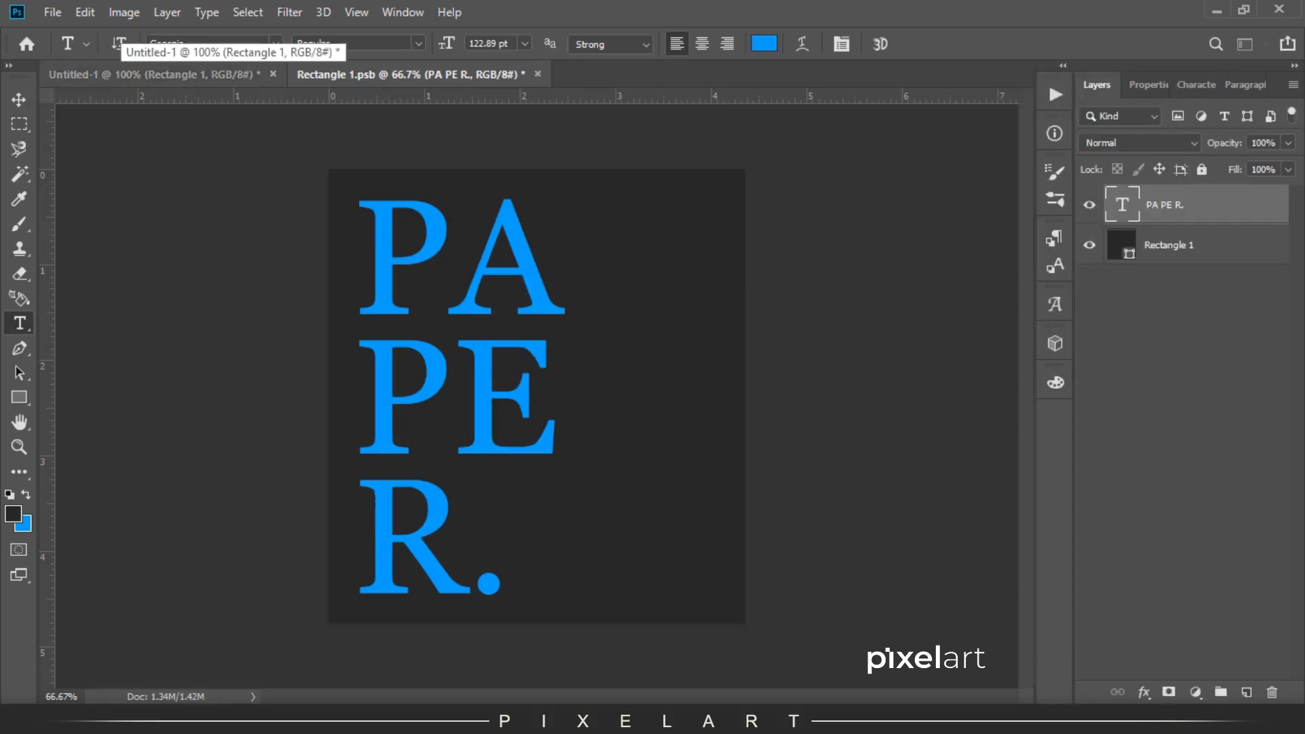
{"action": "left_click", "coordinate": [157, 74]}
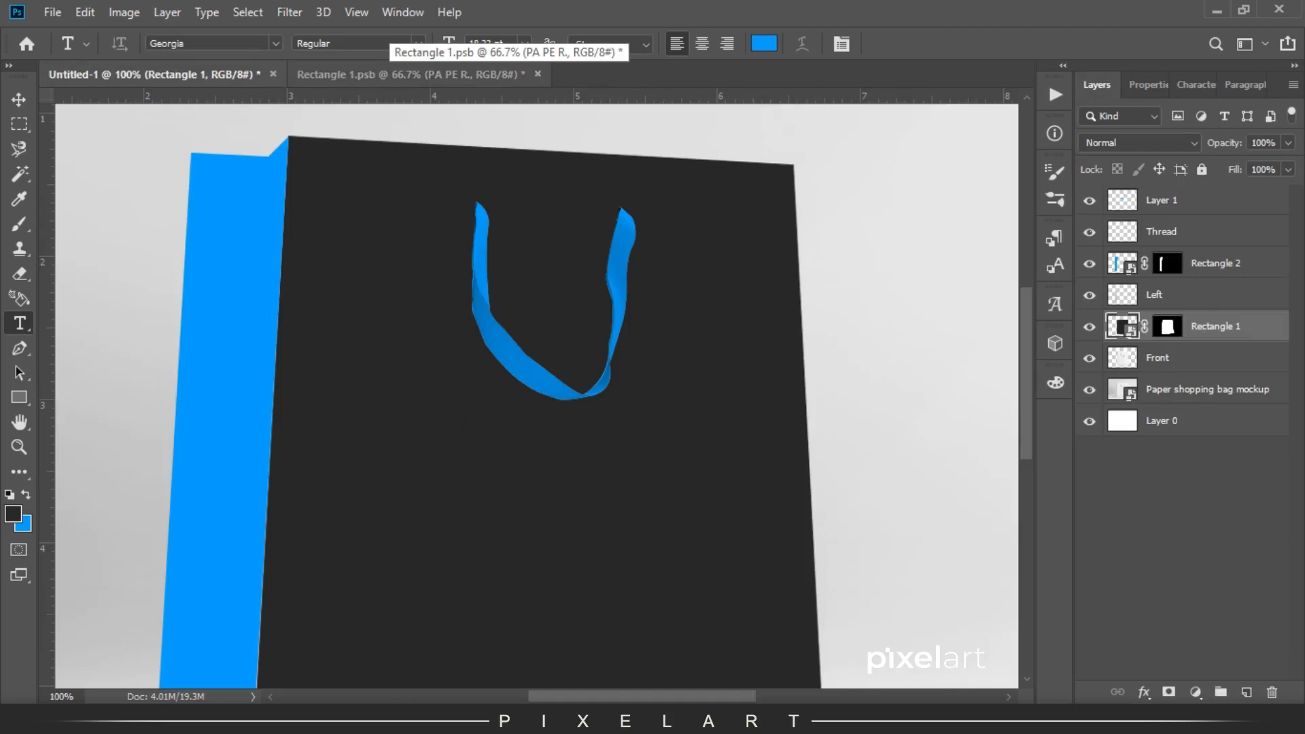
In the Rectangle 1.psb artwork, add the two-line text "SHOPPING / BAG MOCKUP" to the right of the R
{"action": "left_click", "coordinate": [408, 74]}
{"action": "left_click", "coordinate": [580, 511]}
{"action": "type", "text": "SHOPPING"}
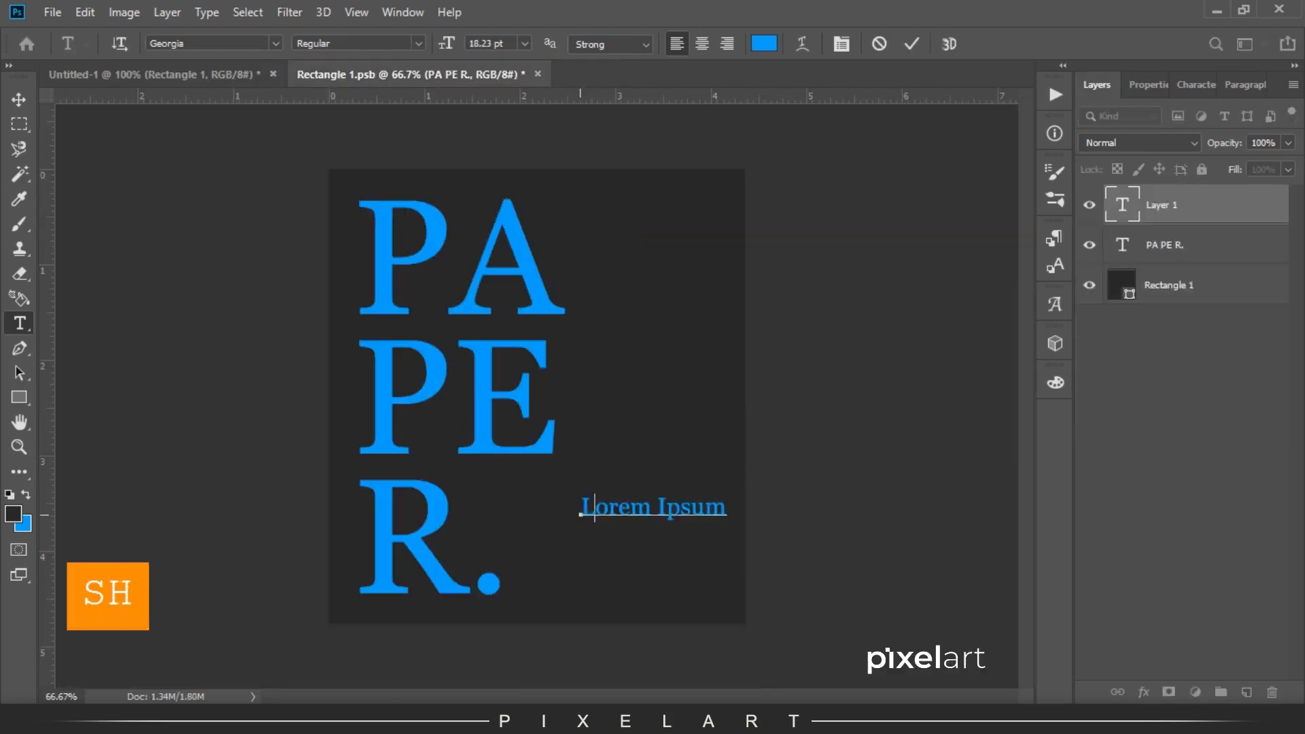
{"action": "key", "text": "Return"}
{"action": "type", "text": "BA"}
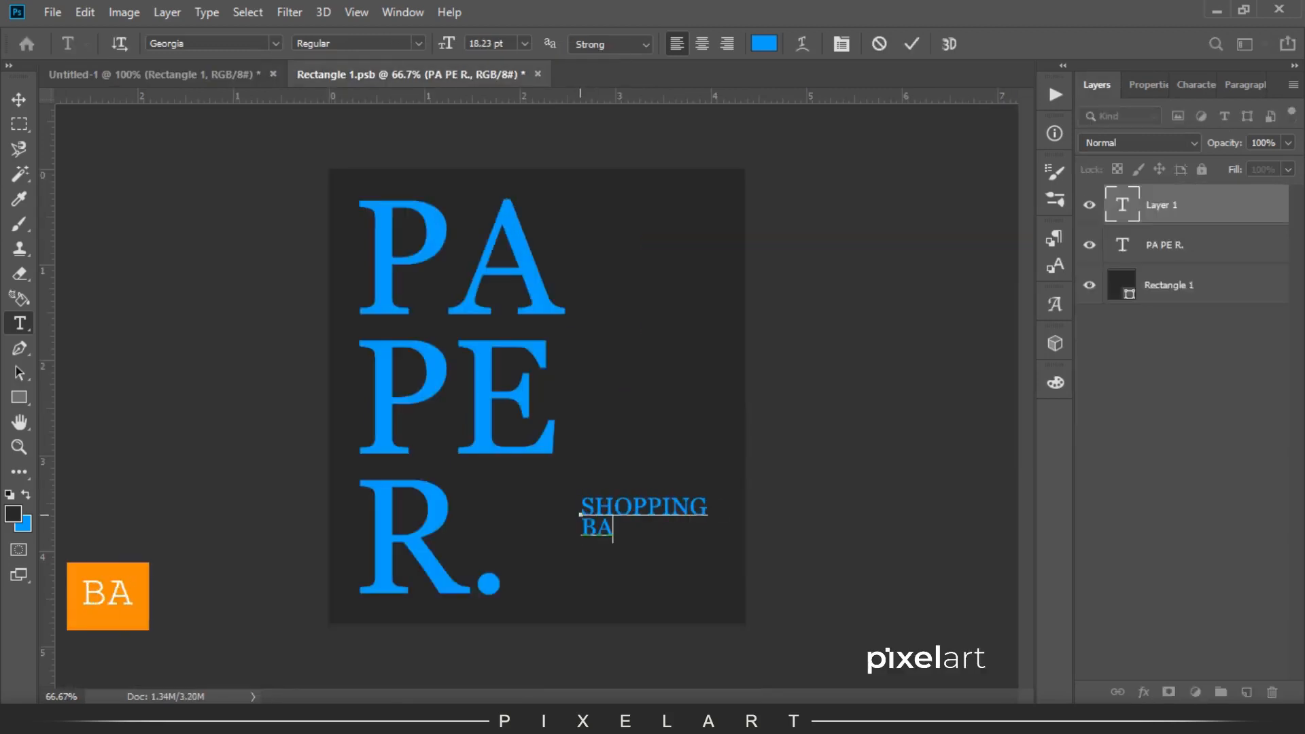
{"action": "type", "text": "G MOCKUP"}
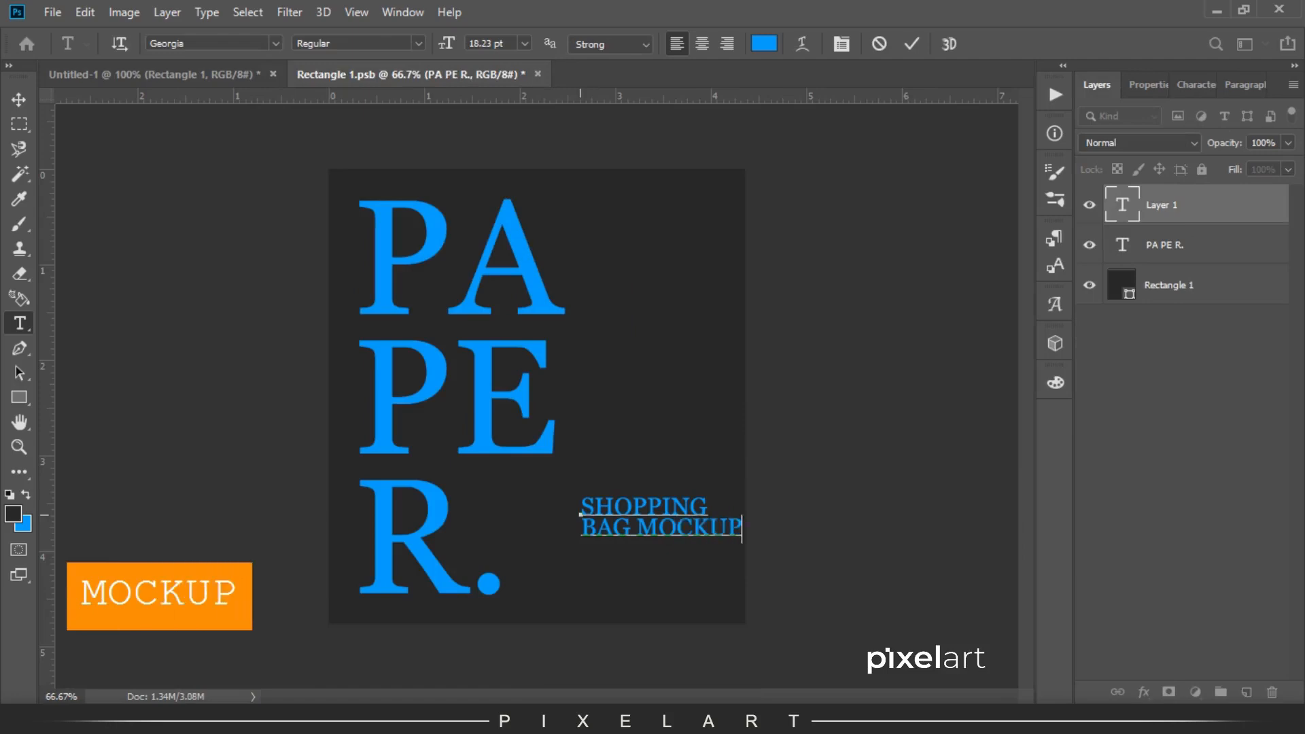
Change the font of the whole SHOPPING BAG MOCKUP text to Montserrat and commit the text
{"action": "key", "text": "ctrl+a"}
{"action": "left_click", "coordinate": [275, 43]}
{"action": "left_click", "coordinate": [204, 120]}
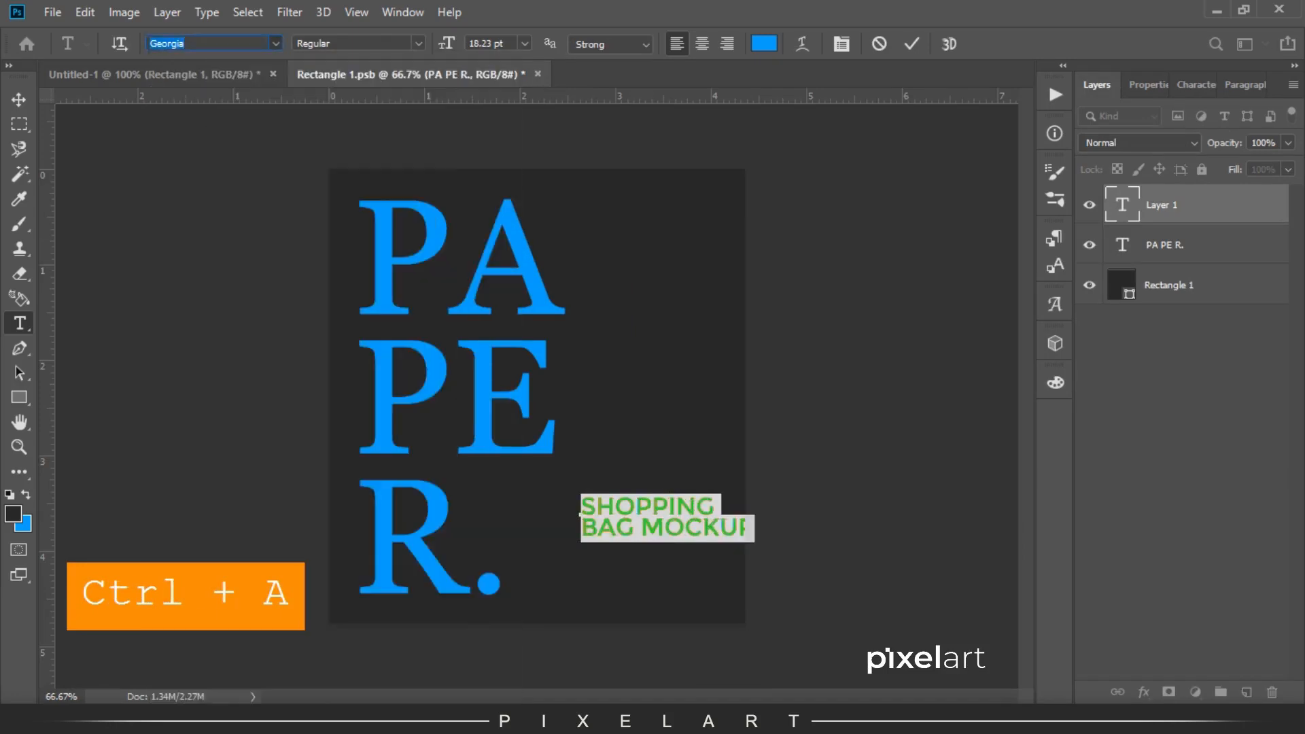
{"action": "key", "text": "ctrl+Return"}
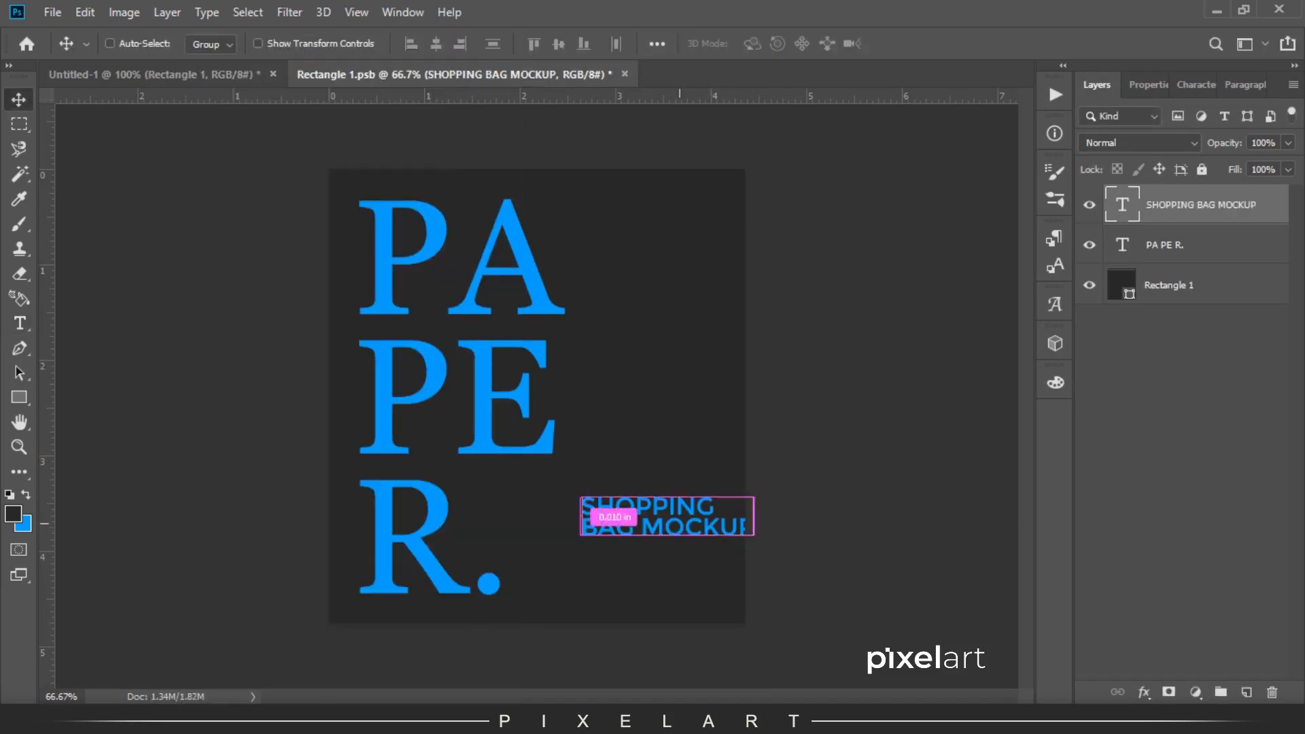
Scale the SHOPPING BAG MOCKUP text to about 125% and place it beside the R, just above the dot
{"action": "key", "text": "ctrl+t"}
{"action": "left_click_drag", "start_coordinate": [656, 507], "coordinate": [620, 526]}
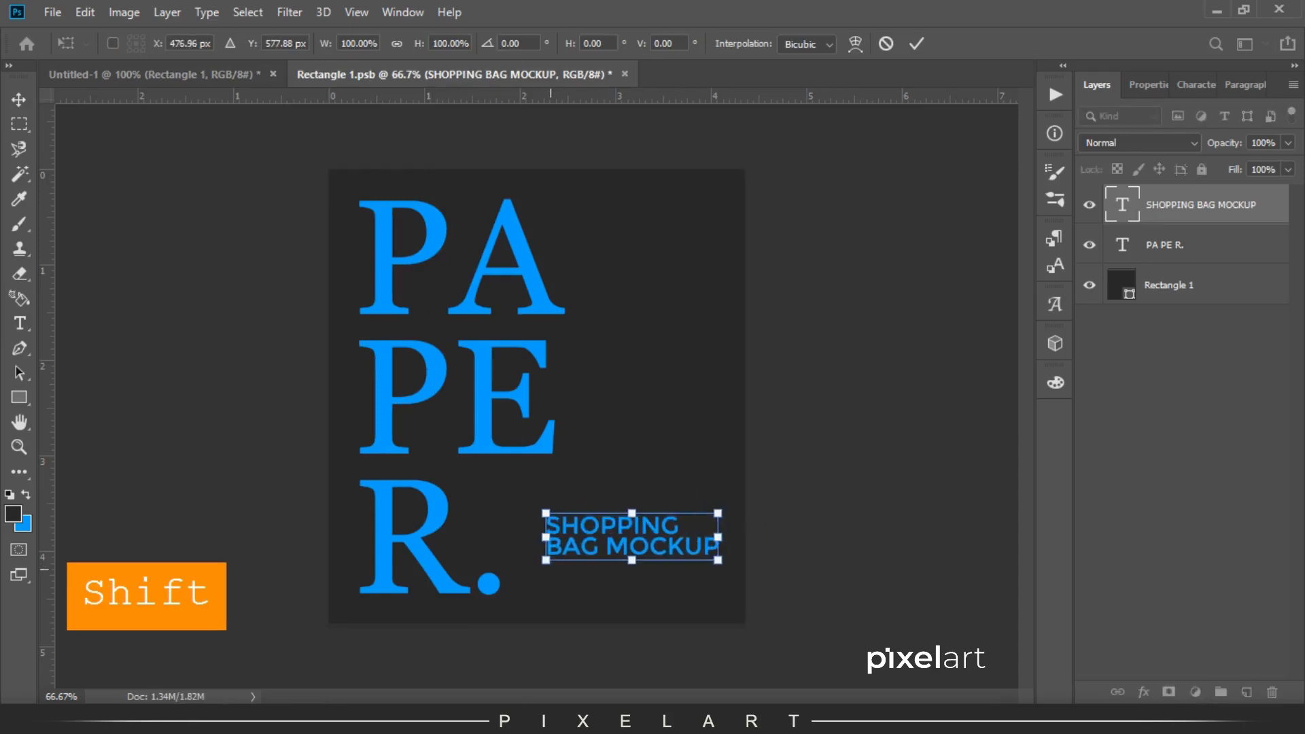
{"action": "left_click_drag", "start_coordinate": [544, 562], "coordinate": [532, 564]}
{"action": "mouse_move", "coordinate": [532, 514]}
{"action": "left_mouse_down"}
{"action": "mouse_move", "coordinate": [502, 506]}
{"action": "mouse_move", "coordinate": [549, 530]}
{"action": "mouse_move", "coordinate": [532, 512]}
{"action": "left_mouse_up"}
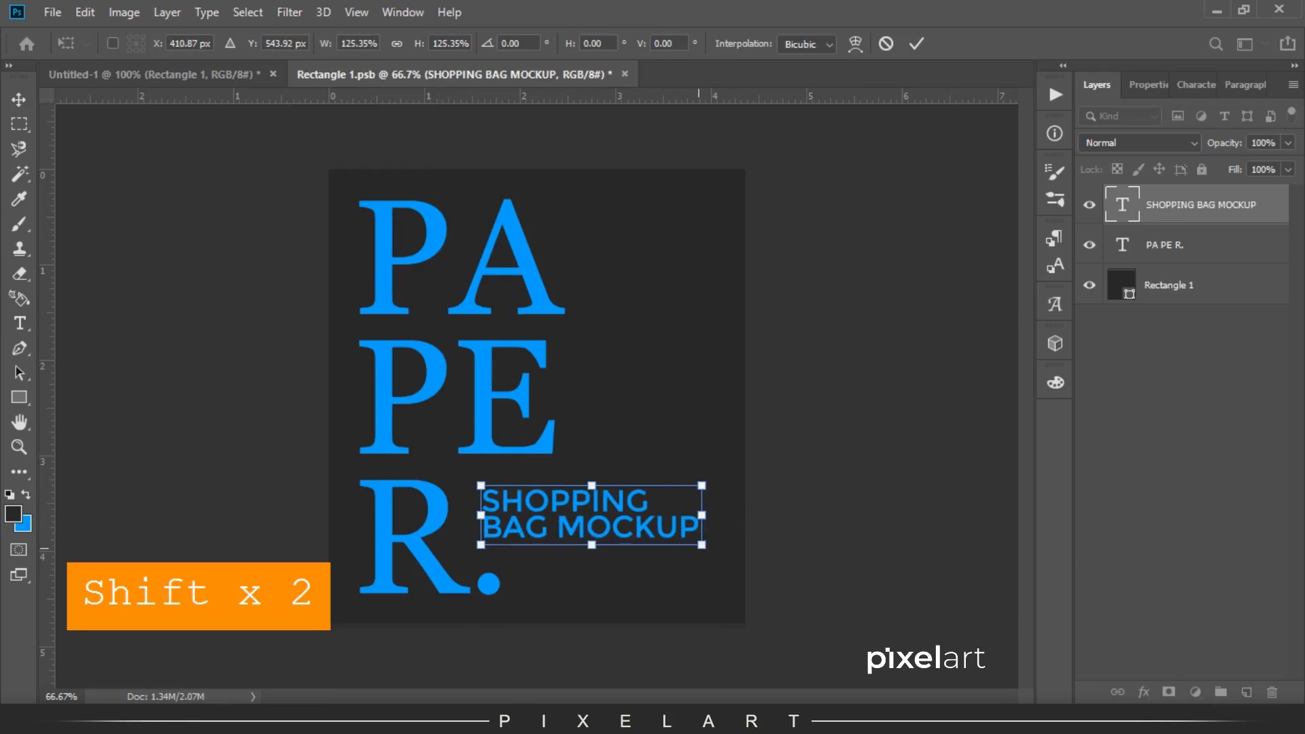
{"action": "key", "text": "shift+Down"}
{"action": "key", "text": "shift+Down"}
{"action": "key", "text": "Return"}
Draw a white rectangle of about 528 × 99 px over the SHOPPING BAG MOCKUP text, without an outline
{"action": "key", "text": "ctrl+plus"}
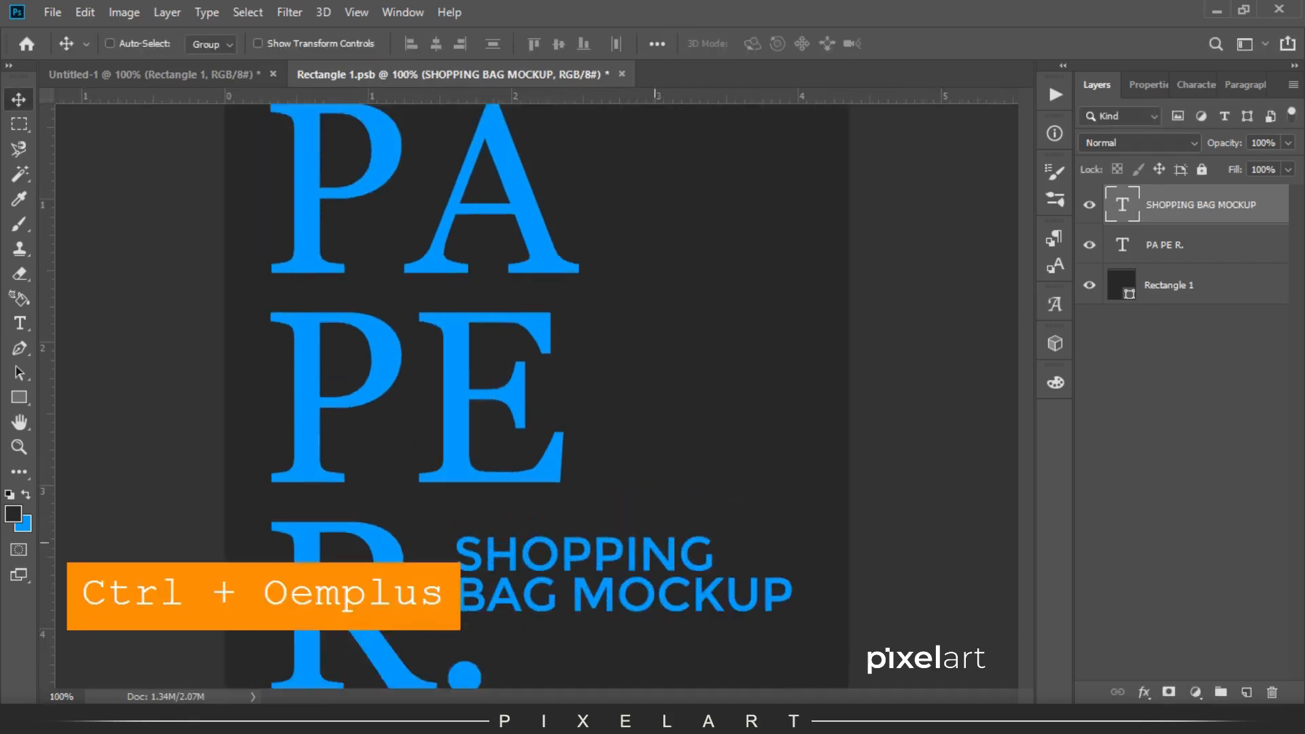
{"action": "left_click_drag", "start_coordinate": [655, 543], "coordinate": [654, 407]}
{"action": "key", "text": "u"}
{"action": "left_click_drag", "start_coordinate": [378, 401], "coordinate": [882, 494]}
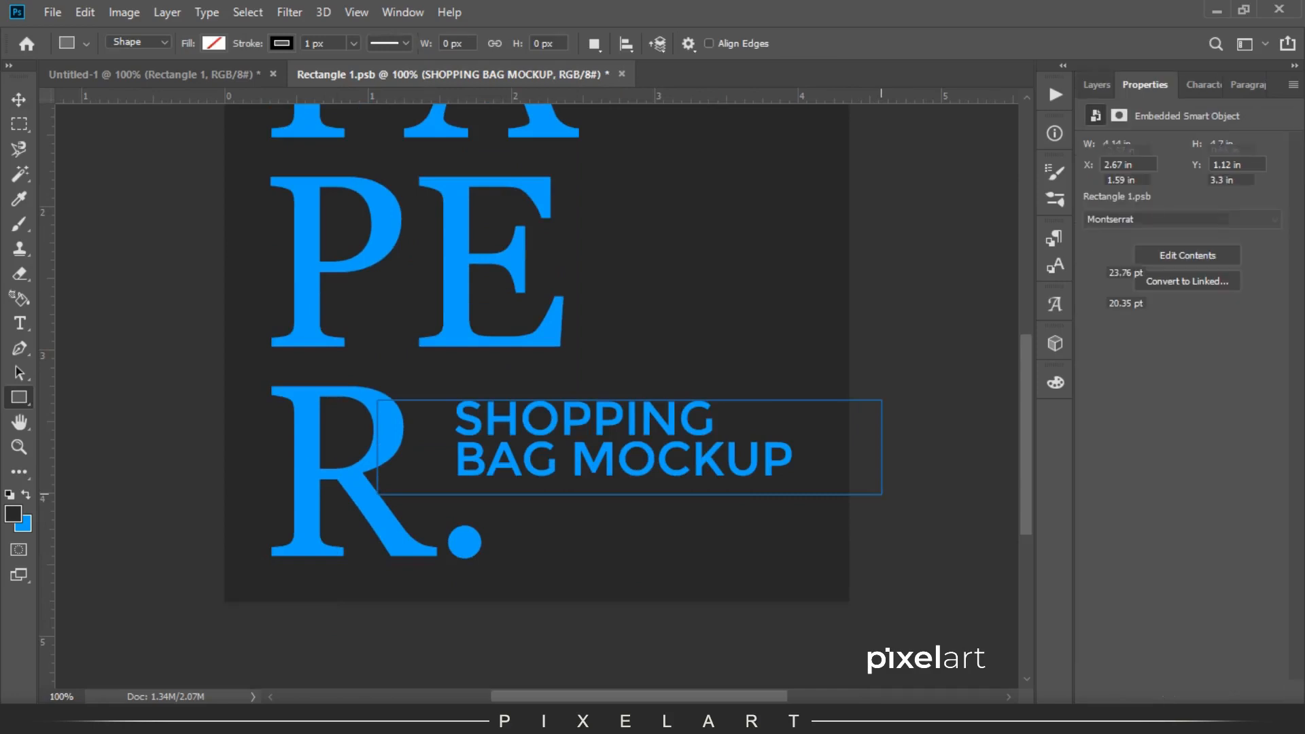
{"action": "left_click", "coordinate": [1121, 305]}
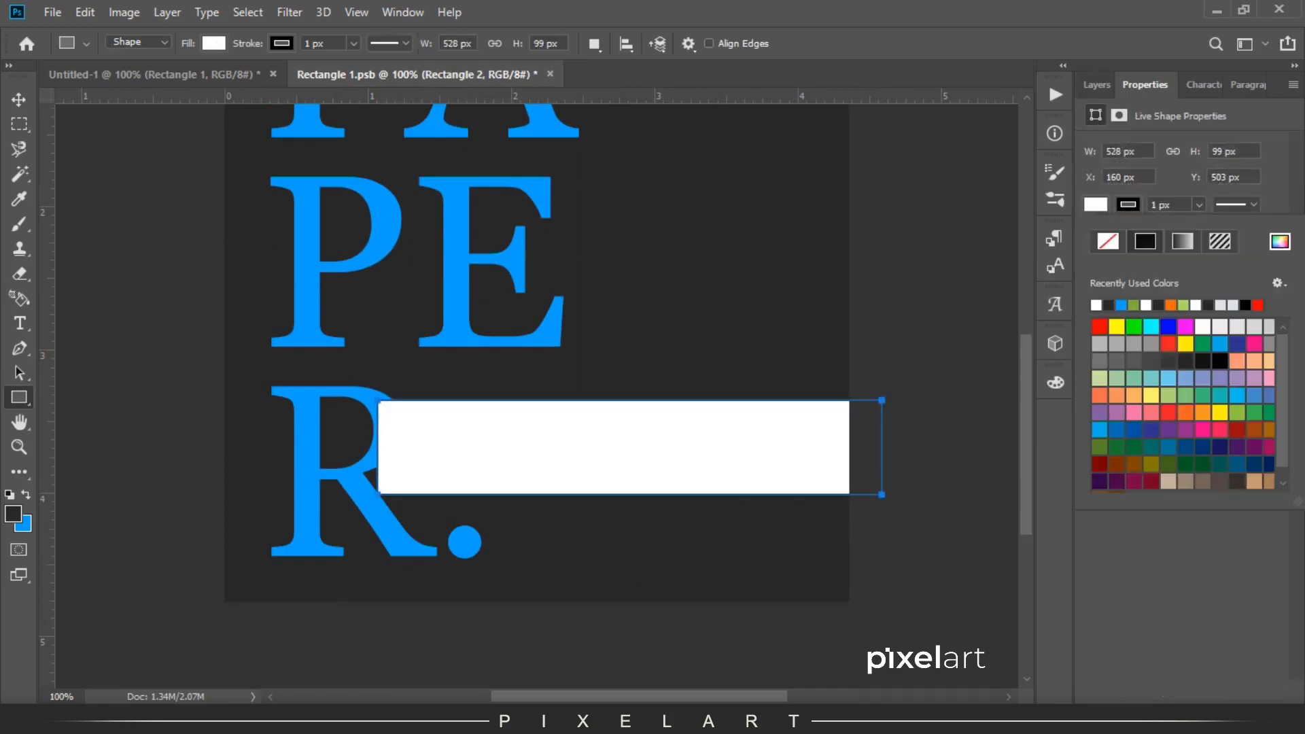
Move the white rectangle below both text layers and extend it behind the R to about 105% width
{"action": "key", "text": "v"}
{"action": "left_click", "coordinate": [1096, 84]}
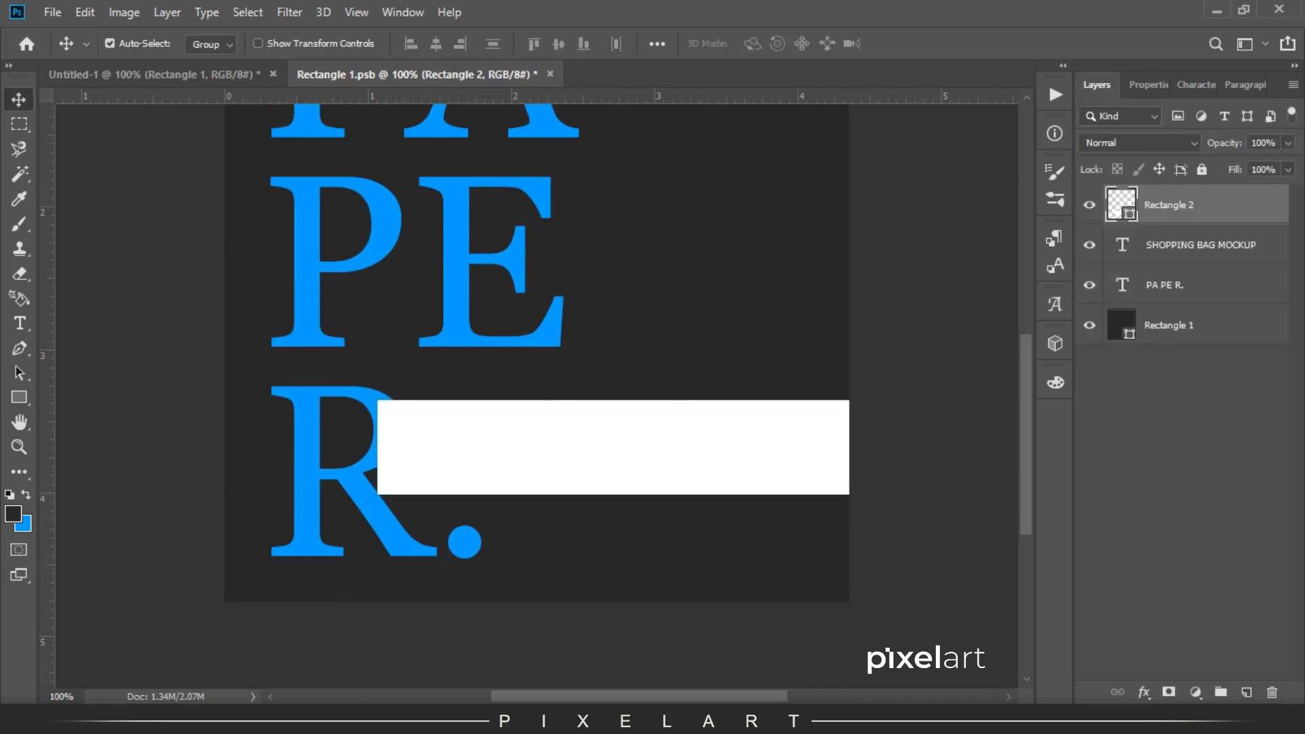
{"action": "left_click_drag", "start_coordinate": [1170, 205], "coordinate": [1169, 296]}
{"action": "key", "text": "ctrl+t"}
{"action": "left_click_drag", "start_coordinate": [377, 447], "coordinate": [355, 448]}
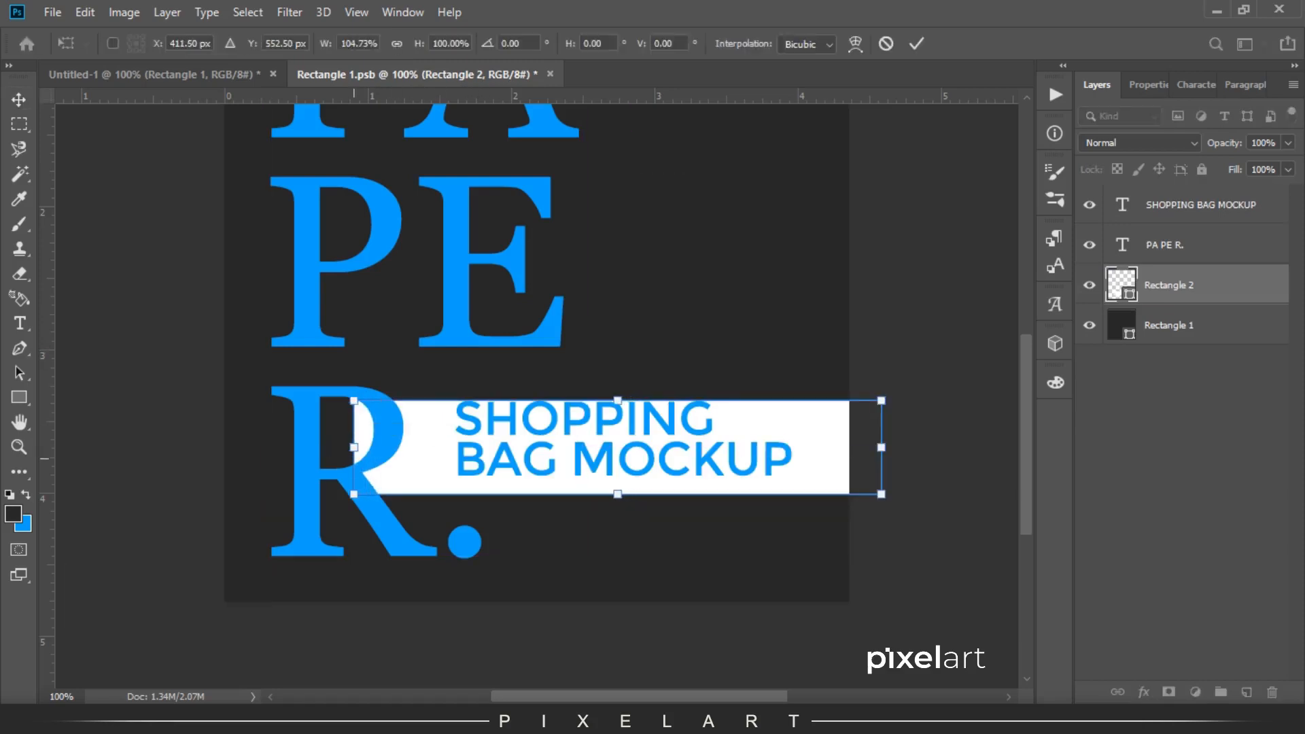
{"action": "key", "text": "Return"}
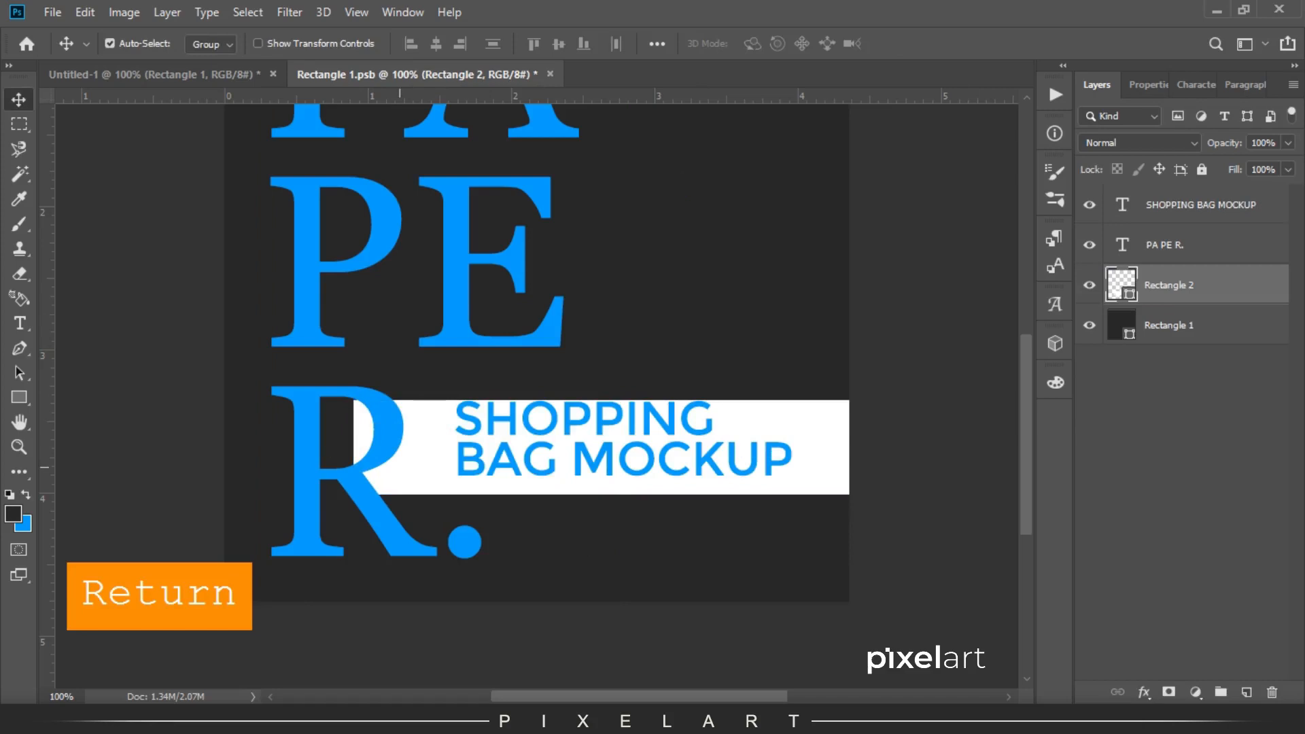
Stretch the white rectangle to about 4.86 in wide so it spans the full width of the artwork
{"action": "key", "text": "ctrl+t"}
{"action": "left_click_drag", "start_coordinate": [353, 448], "coordinate": [186, 447]}
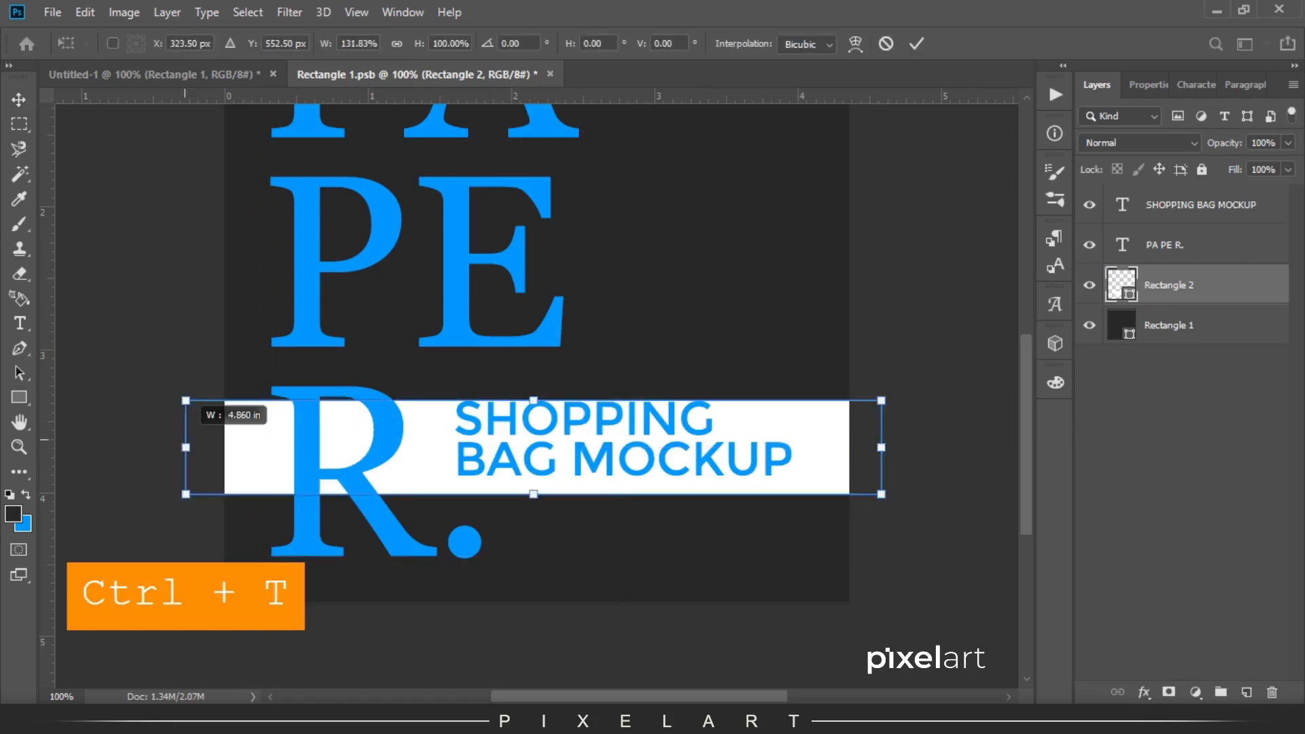
{"action": "key", "text": "Return"}
{"action": "key", "text": "KP_2"}
{"action": "key", "text": "KP_0"}
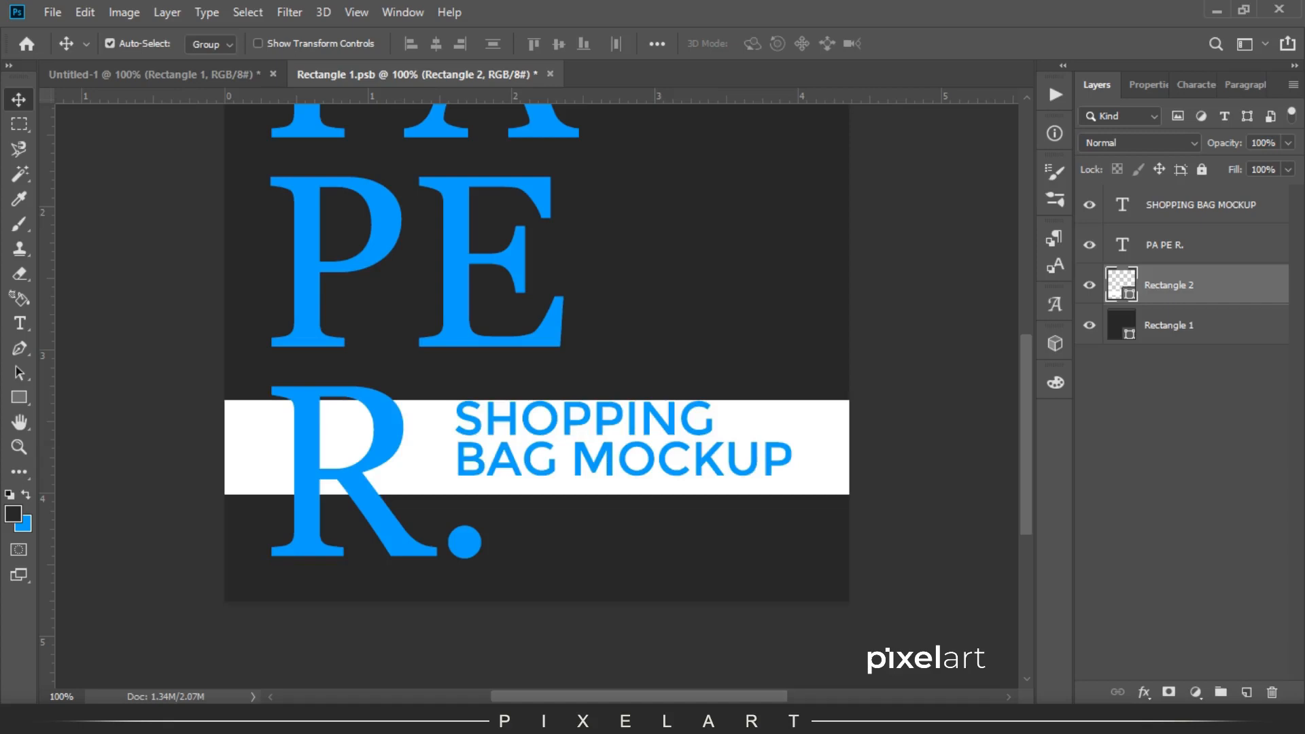
Shift the SHOPPING BAG MOCKUP text slightly down within the white band
{"action": "key", "text": "ctrl+minus"}
{"action": "key", "text": "ctrl+plus"}
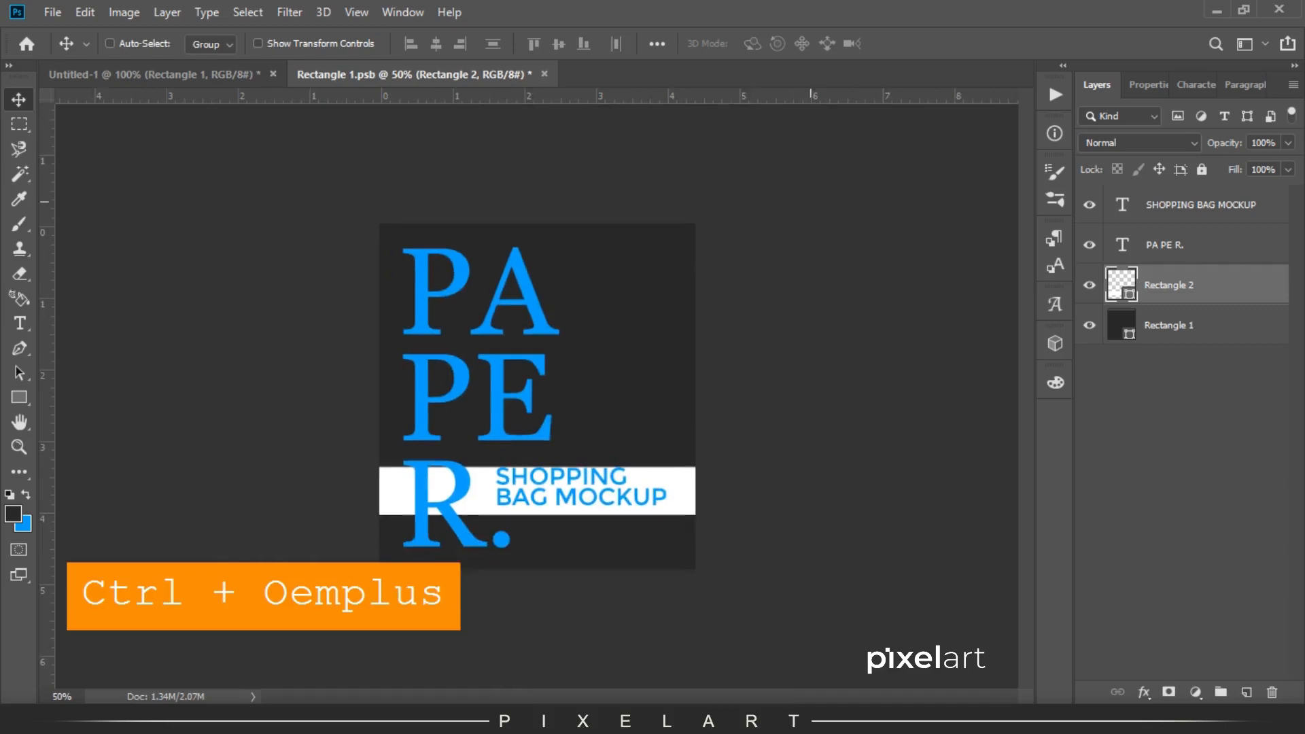
{"action": "left_click_drag", "start_coordinate": [569, 514], "coordinate": [568, 521]}
{"action": "key", "text": "Up"}
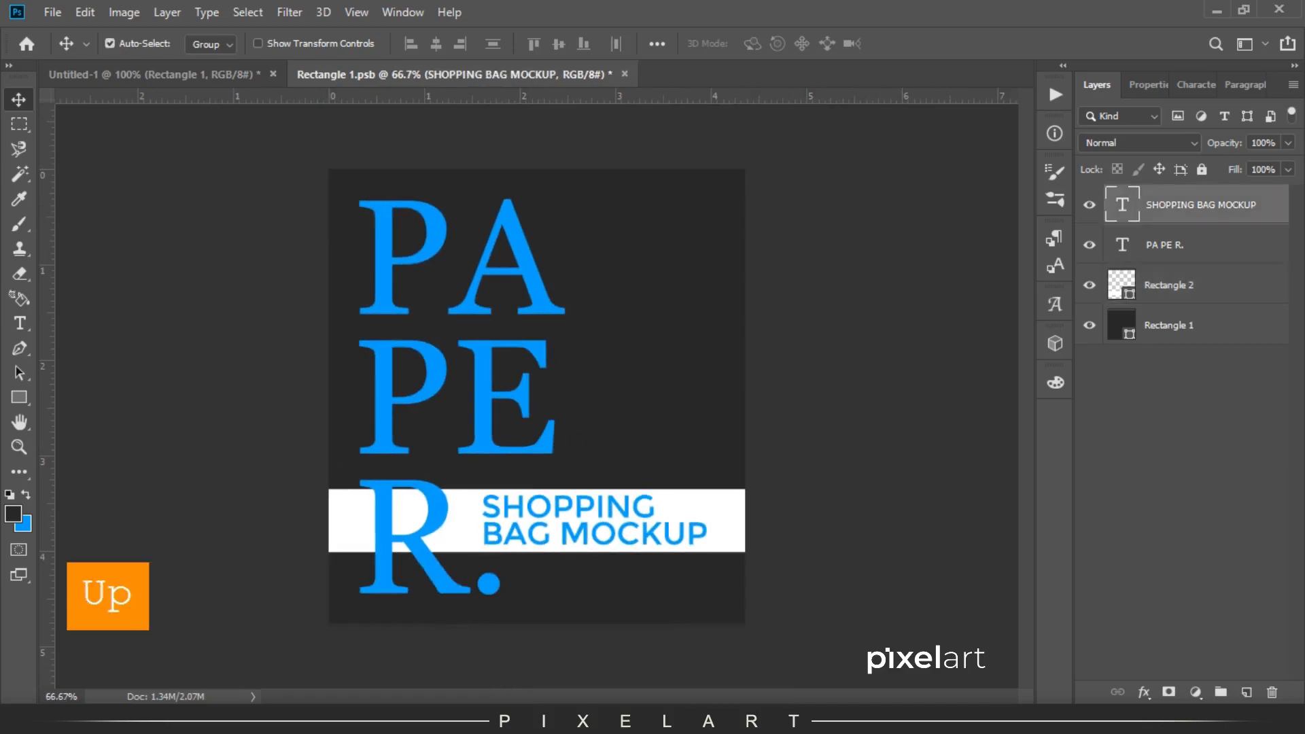
Extend the lower edge of the white band downward and nudge the SHOPPING BAG MOCKUP text down to recentre it
{"action": "left_click", "coordinate": [427, 510]}
{"action": "left_click", "coordinate": [462, 533]}
{"action": "key", "text": "ctrl+t"}
{"action": "mouse_move", "coordinate": [529, 551]}
{"action": "left_mouse_down"}
{"action": "mouse_move", "coordinate": [529, 584]}
{"action": "mouse_move", "coordinate": [529, 566]}
{"action": "left_mouse_up"}
{"action": "key", "text": "Return"}
{"action": "left_click", "coordinate": [529, 533]}
{"action": "key", "text": "shift+Down"}
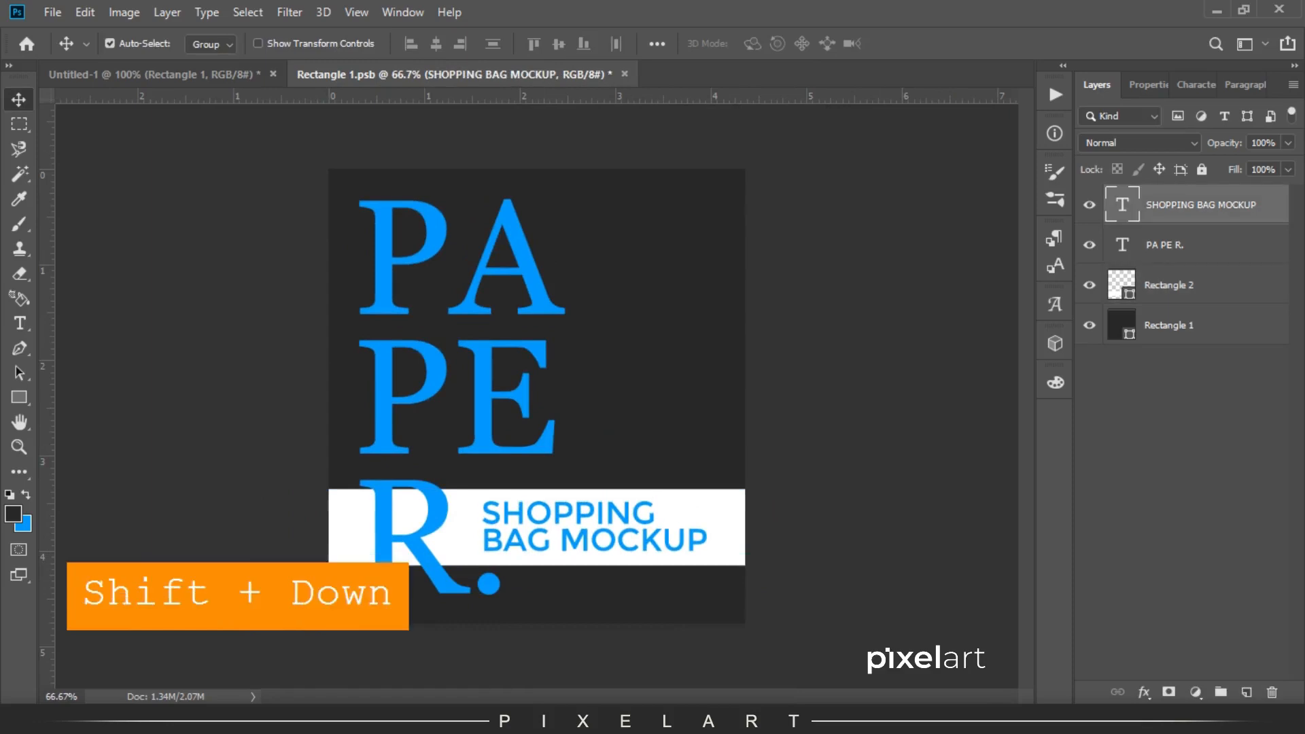
{"action": "key", "text": "Down"}
Set the background colour to a lighter blue and fill the white band with it
{"action": "left_click", "coordinate": [23, 524]}
{"action": "left_click_drag", "start_coordinate": [952, 372], "coordinate": [902, 372]}
{"action": "key", "text": "Return"}
{"action": "left_click", "coordinate": [1169, 285]}
{"action": "key", "text": "ctrl+BackSpace"}
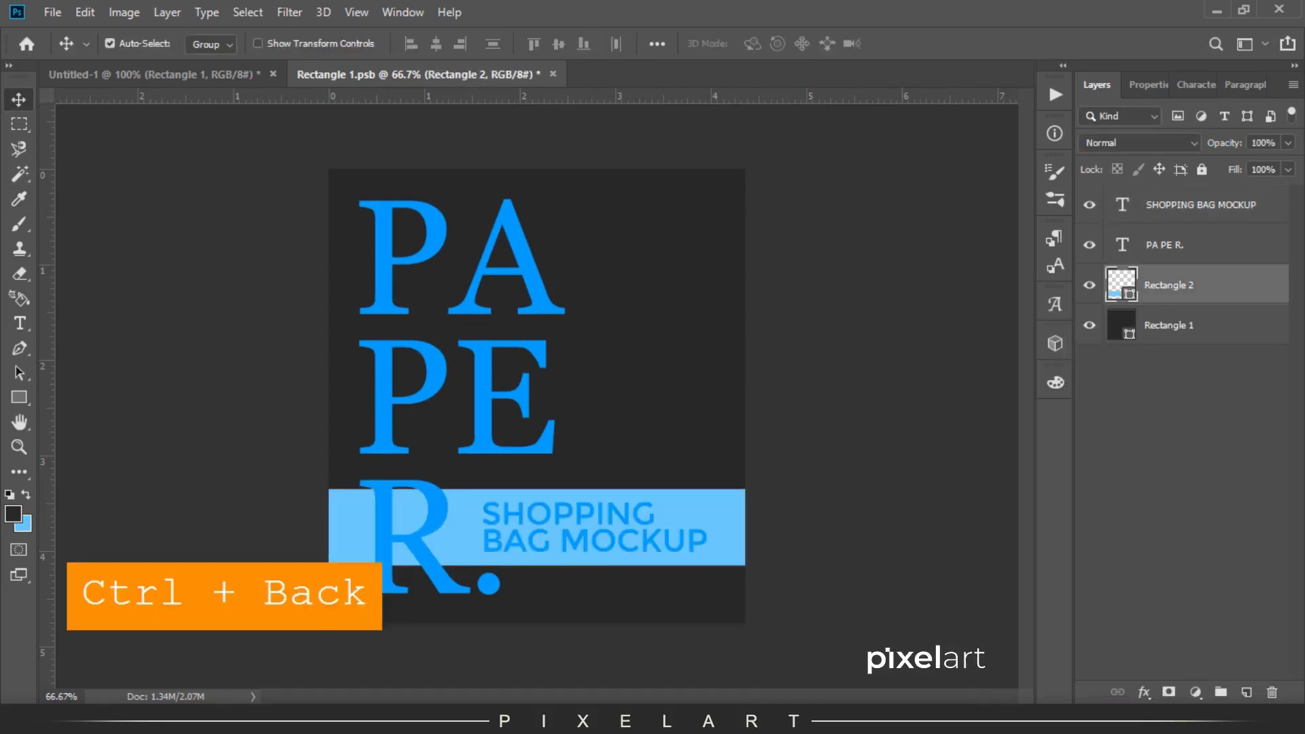
Try ffffff as the colour of the SHOPPING BAG MOCKUP text, and refill the text with the dark swatch colour
{"action": "left_click", "coordinate": [24, 524]}
{"action": "type", "text": "ffffff"}
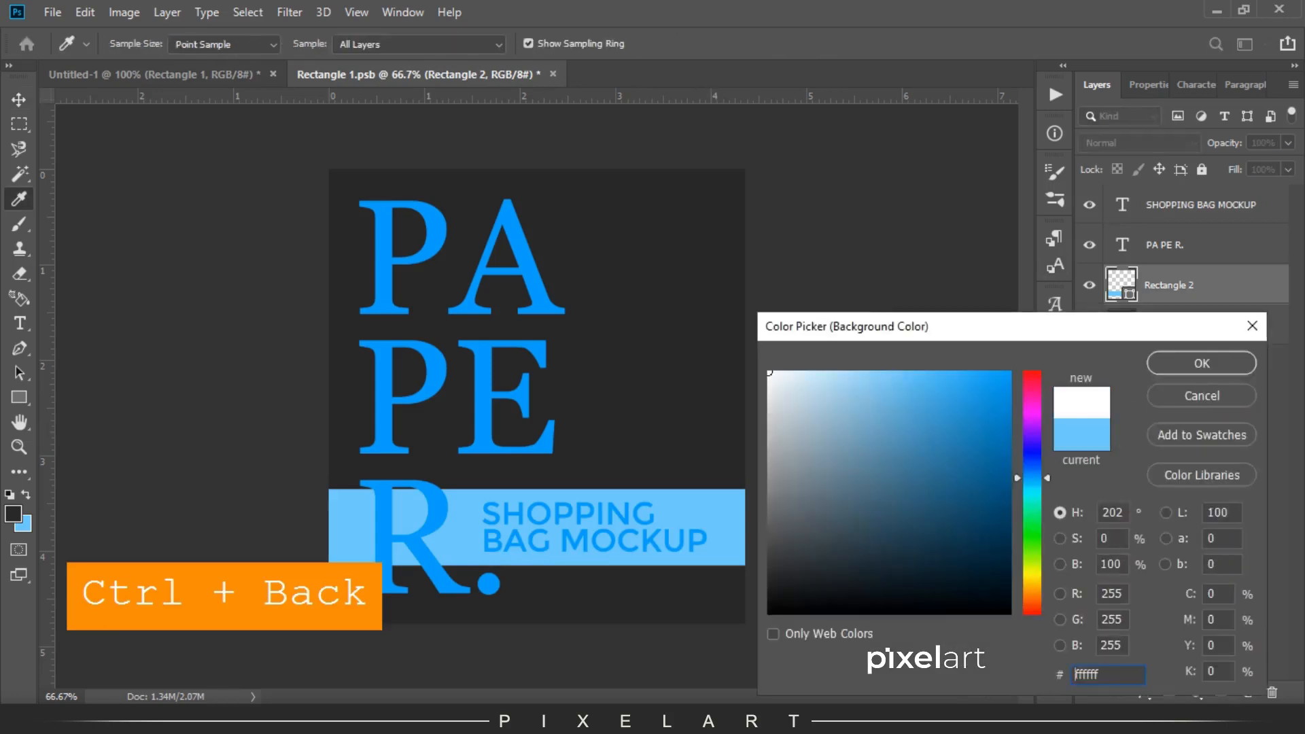
{"action": "key", "text": "Return"}
{"action": "left_click", "coordinate": [1201, 205]}
{"action": "key", "text": "ctrl+BackSpace"}
{"action": "left_click", "coordinate": [26, 495]}
{"action": "key", "text": "ctrl+BackSpace"}
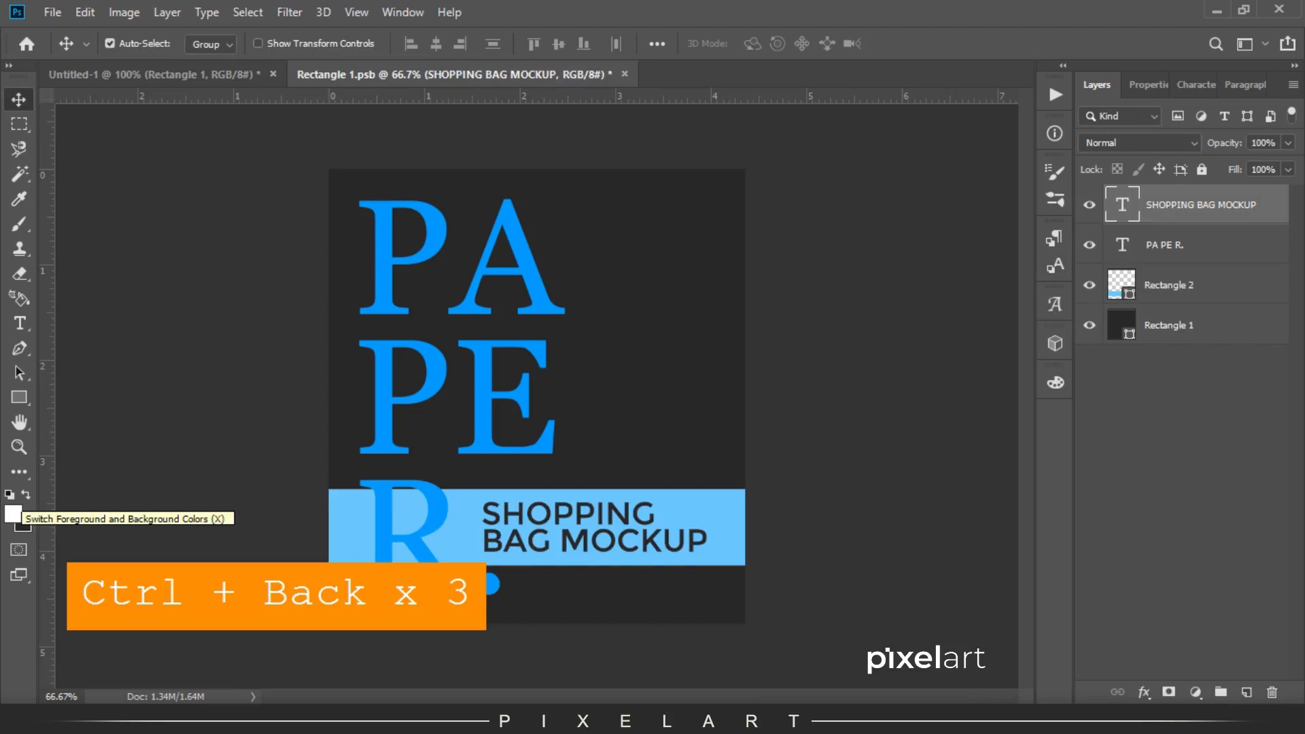
Move the light blue band right so it starts just beyond the R, slightly ahead of the SHOPPING BAG MOCKUP text
{"action": "left_click", "coordinate": [1171, 292]}
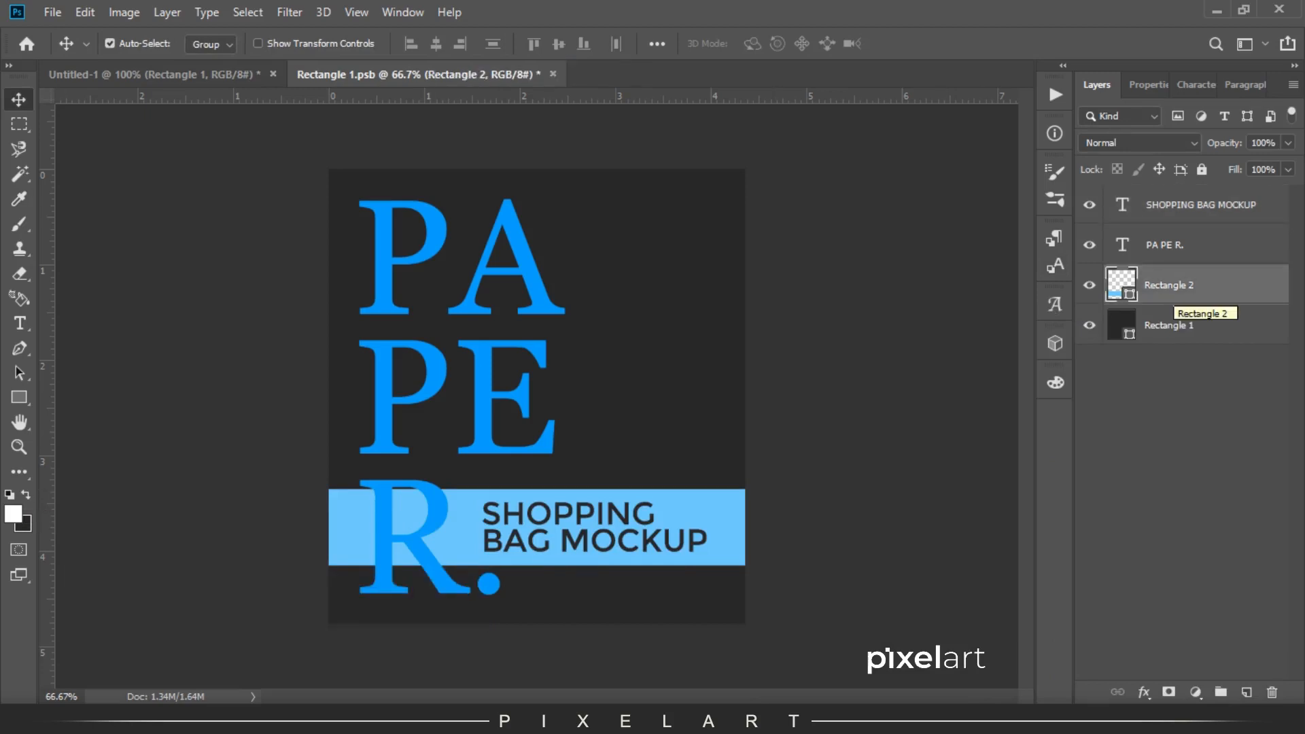
{"action": "key", "text": "shift+Right"}
{"action": "key", "text": "shift+Right"}
{"action": "key", "text": "shift+Right"}
{"action": "key", "text": "shift+Right"}
{"action": "key", "text": "shift+Right"}
{"action": "key", "text": "shift+Right"}
{"action": "key", "text": "shift+Right"}
{"action": "key", "text": "shift+Right"}
{"action": "key", "text": "shift+Right"}
{"action": "key", "text": "shift+Right"}
{"action": "key", "text": "shift+Right"}
{"action": "key", "text": "shift+Right"}
{"action": "key", "text": "shift+Right"}
{"action": "key", "text": "shift+Right"}
{"action": "key", "text": "shift+Right"}
{"action": "key", "text": "shift+Right"}
{"action": "key", "text": "shift+Right"}
{"action": "key", "text": "shift+Right"}
{"action": "key", "text": "shift+Right"}
{"action": "key", "text": "shift+Right"}
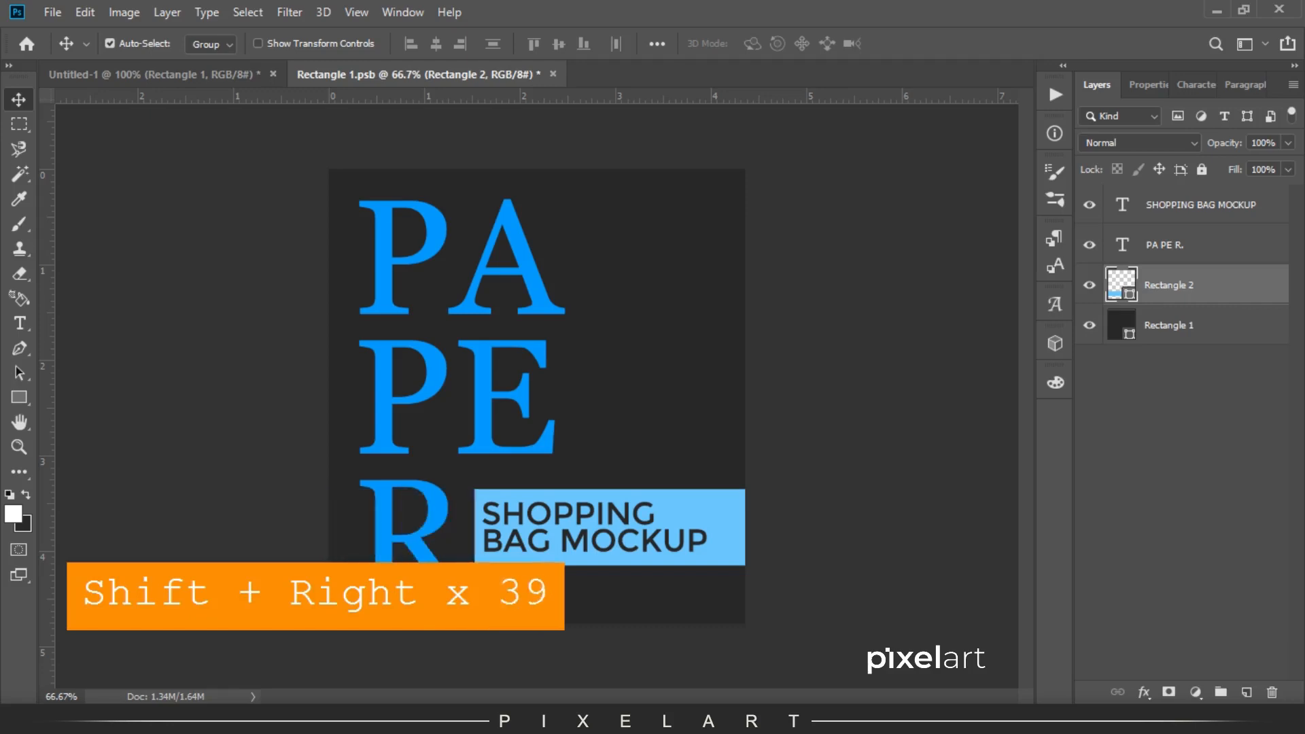
{"action": "key", "text": "shift+Left"}
{"action": "key", "text": "shift+Left"}
{"action": "key", "text": "shift+Left"}
{"action": "key", "text": "shift+Left"}
{"action": "key", "text": "shift+Left"}
{"action": "key", "text": "shift+Left"}
{"action": "key", "text": "shift+Left"}
{"action": "key", "text": "shift+Left"}
{"action": "key", "text": "shift+Left"}
{"action": "key", "text": "shift+Left"}
{"action": "key", "text": "shift+Left"}
{"action": "key", "text": "shift+Left"}
{"action": "key", "text": "shift+Left"}
{"action": "key", "text": "shift+Left"}
{"action": "key", "text": "shift+Left"}
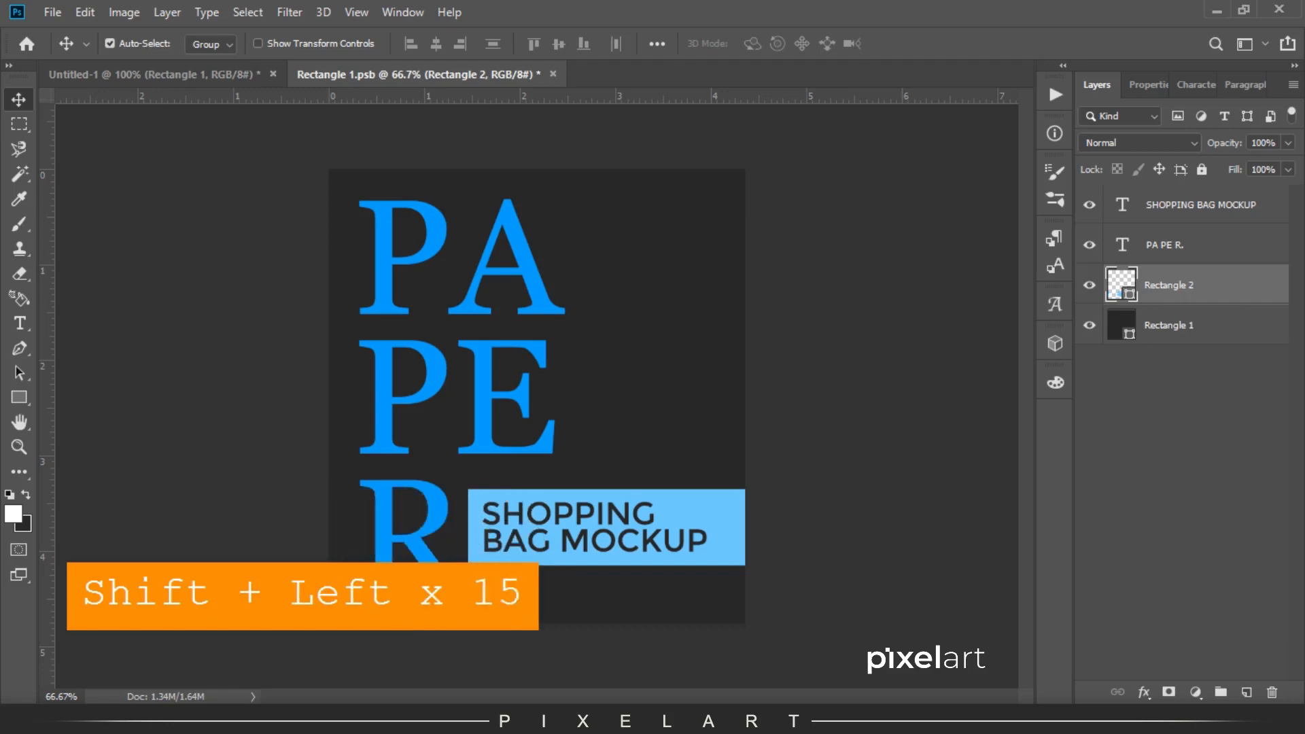
Select the SHOPPING BAG MOCKUP text together with the light blue band and nudge both upward, keeping 100% opacity
{"action": "key", "text": "ctrl"}
{"action": "left_click", "coordinate": [1187, 204], "text": "ctrl"}
{"action": "key", "text": "Up"}
{"action": "key", "text": "Up"}
{"action": "key", "text": "Up"}
{"action": "key", "text": "1"}
{"action": "left_click_drag", "start_coordinate": [1223, 143], "coordinate": [1276, 143]}
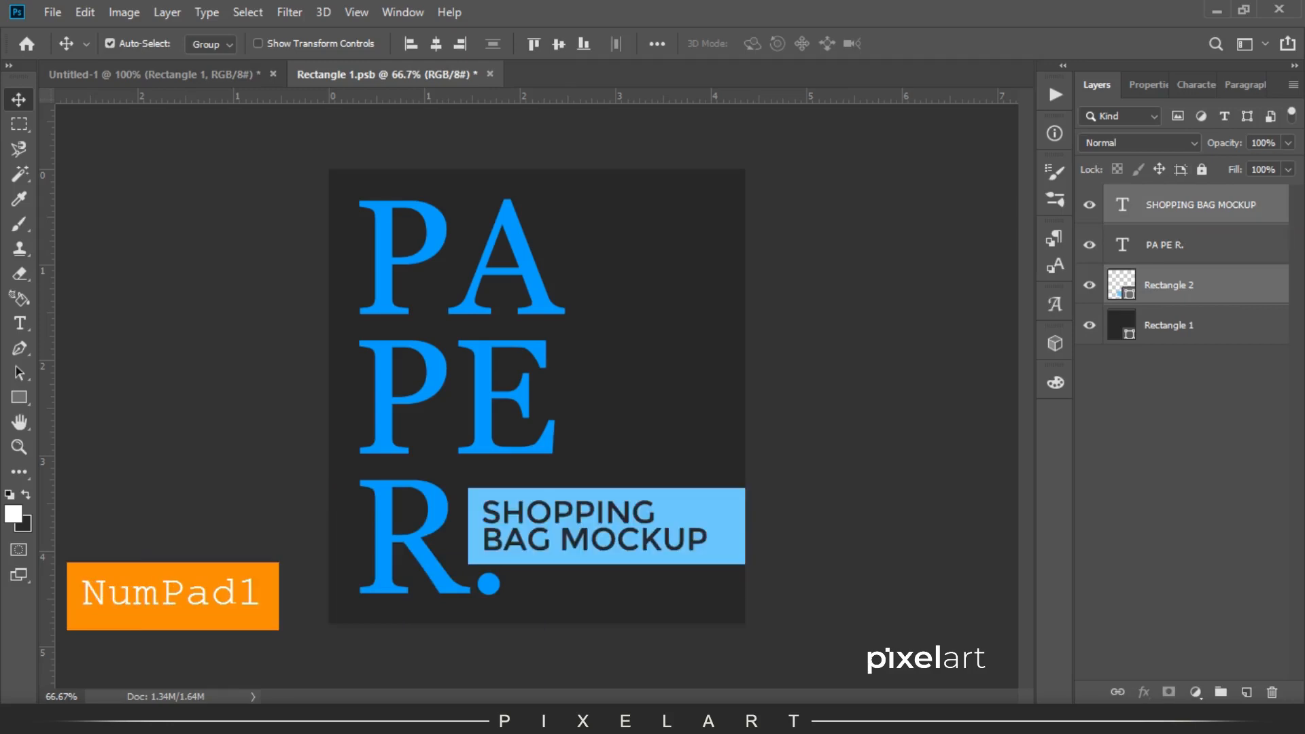
{"action": "key", "text": "shift+Up"}
{"action": "key", "text": "Up"}
{"action": "key", "text": "Up"}
{"action": "key", "text": "Up"}
{"action": "key", "text": "Up"}
{"action": "key", "text": "Up"}
Enlarge the SHOPPING BAG MOCKUP text to about 112% so it fills the light blue band, and nudge it up
{"action": "left_click", "coordinate": [1201, 205]}
{"action": "key", "text": "ctrl+t"}
{"action": "left_click_drag", "start_coordinate": [707, 544], "coordinate": [739, 550]}
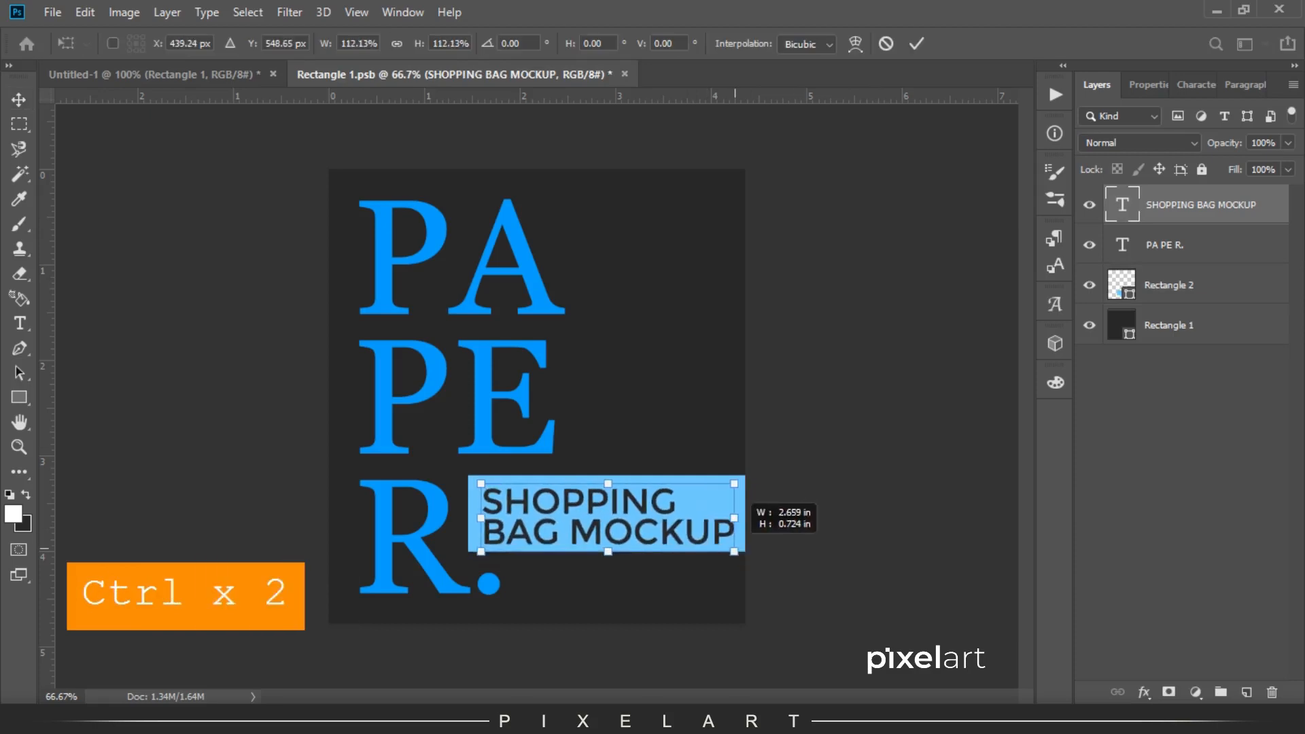
{"action": "key", "text": "Return"}
{"action": "key", "text": "Up"}
Round the corners of the light blue band with an 18 px radius
{"action": "left_click", "coordinate": [1170, 284]}
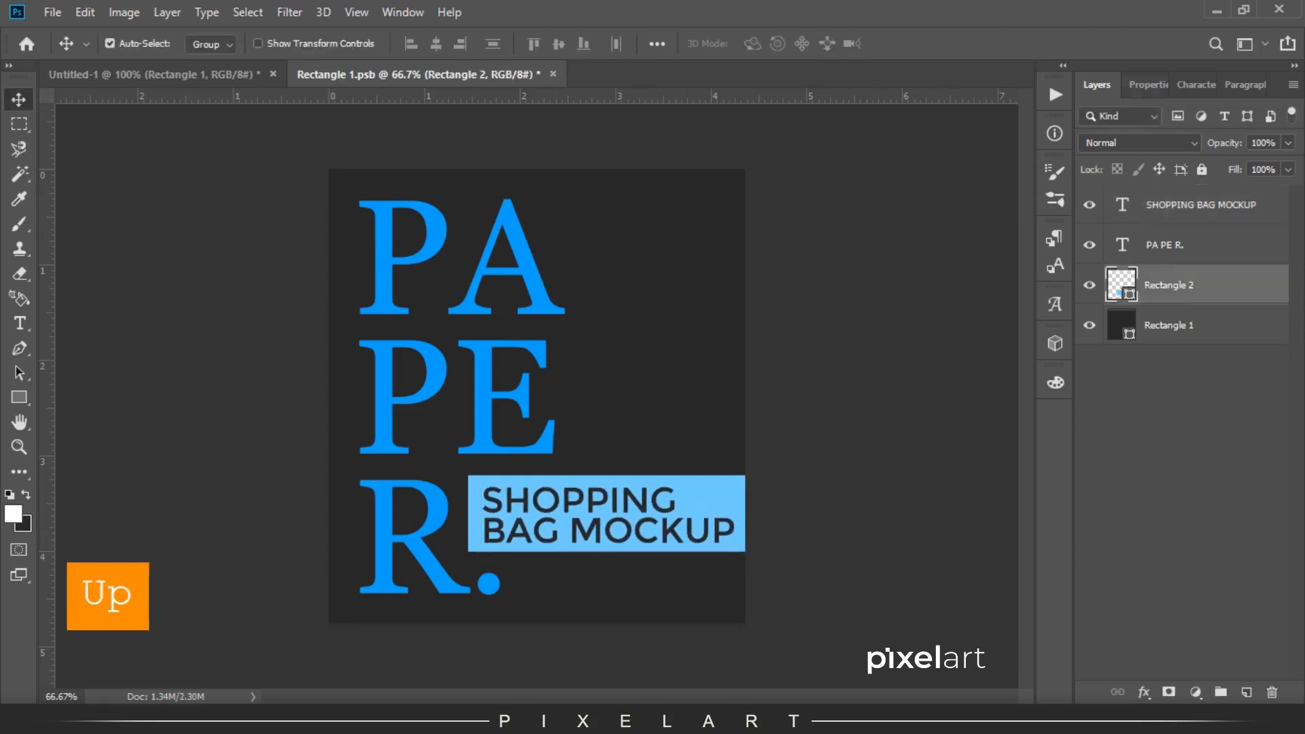
{"action": "left_click", "coordinate": [1147, 85]}
{"action": "left_click_drag", "start_coordinate": [1091, 276], "coordinate": [1103, 275]}
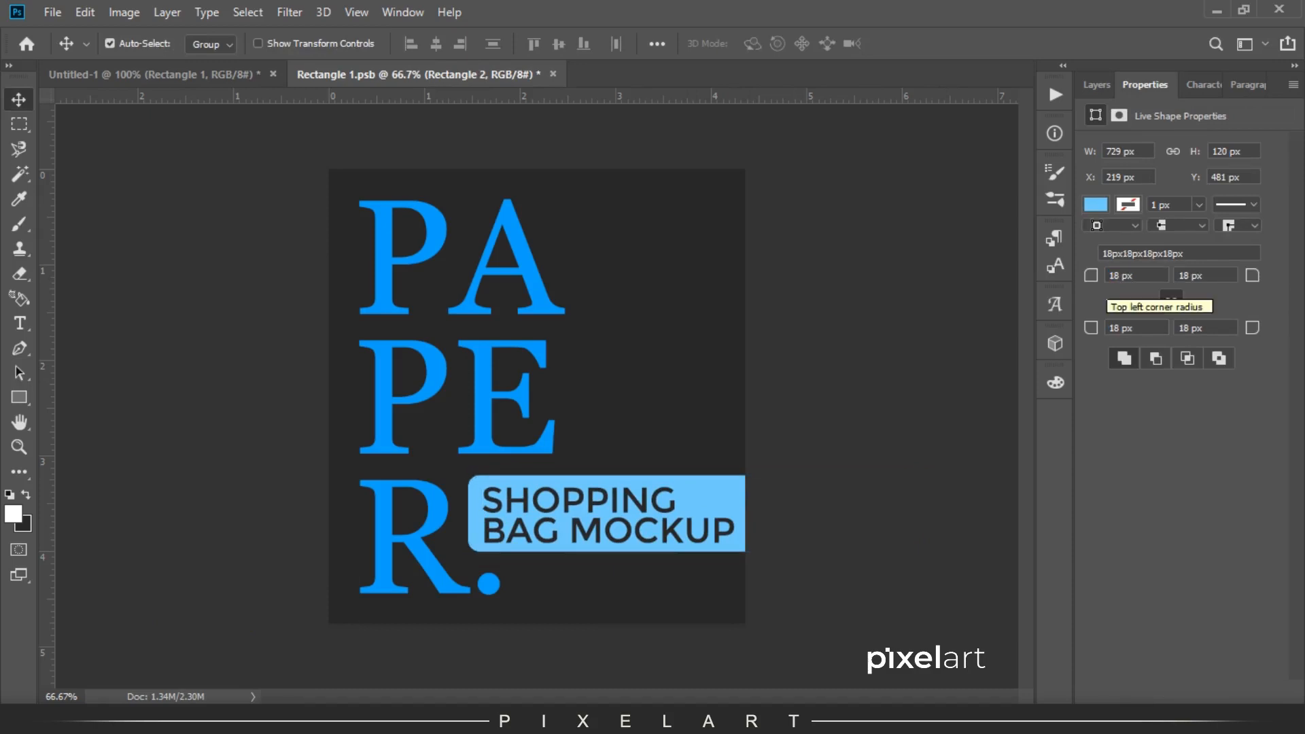
Save the front artwork and return to the Untitled-1 mockup, zoomed out to show the whole bag
{"action": "left_click", "coordinate": [53, 12]}
{"action": "left_click", "coordinate": [68, 189]}
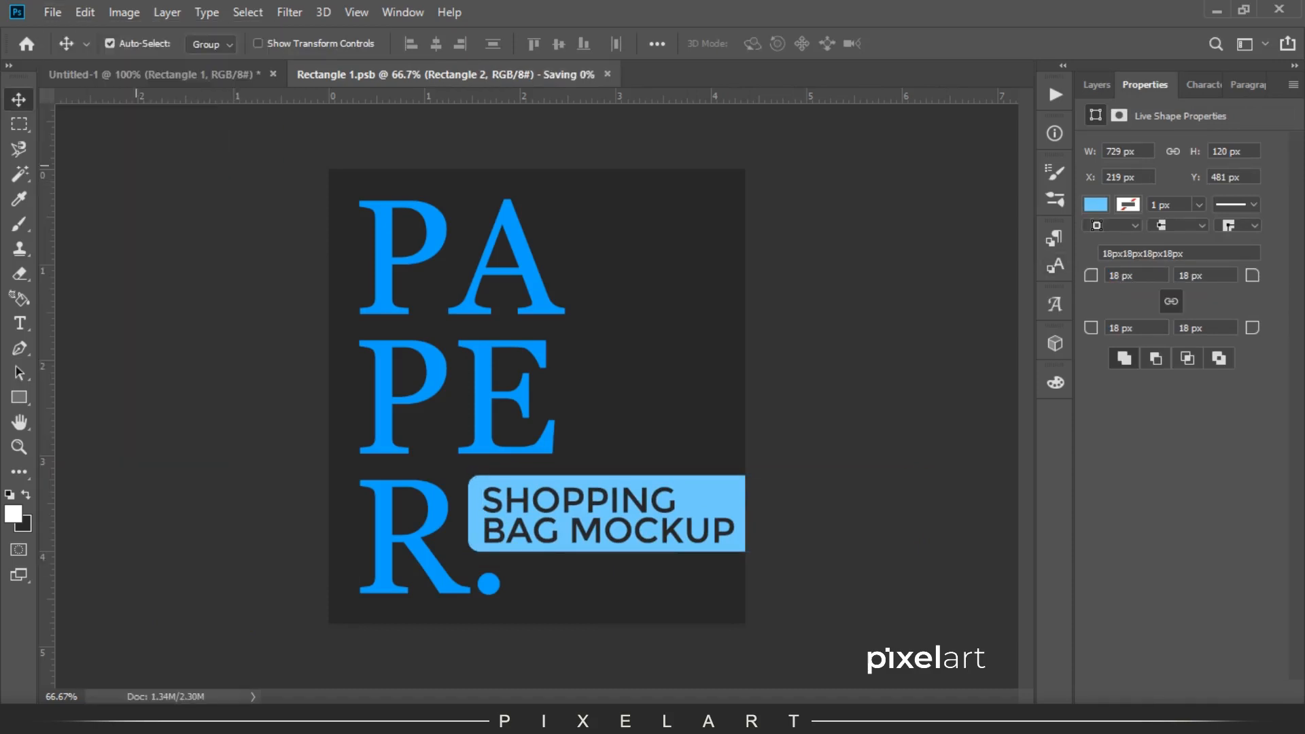
{"action": "left_click", "coordinate": [136, 74]}
{"action": "key", "text": "ctrl+minus"}
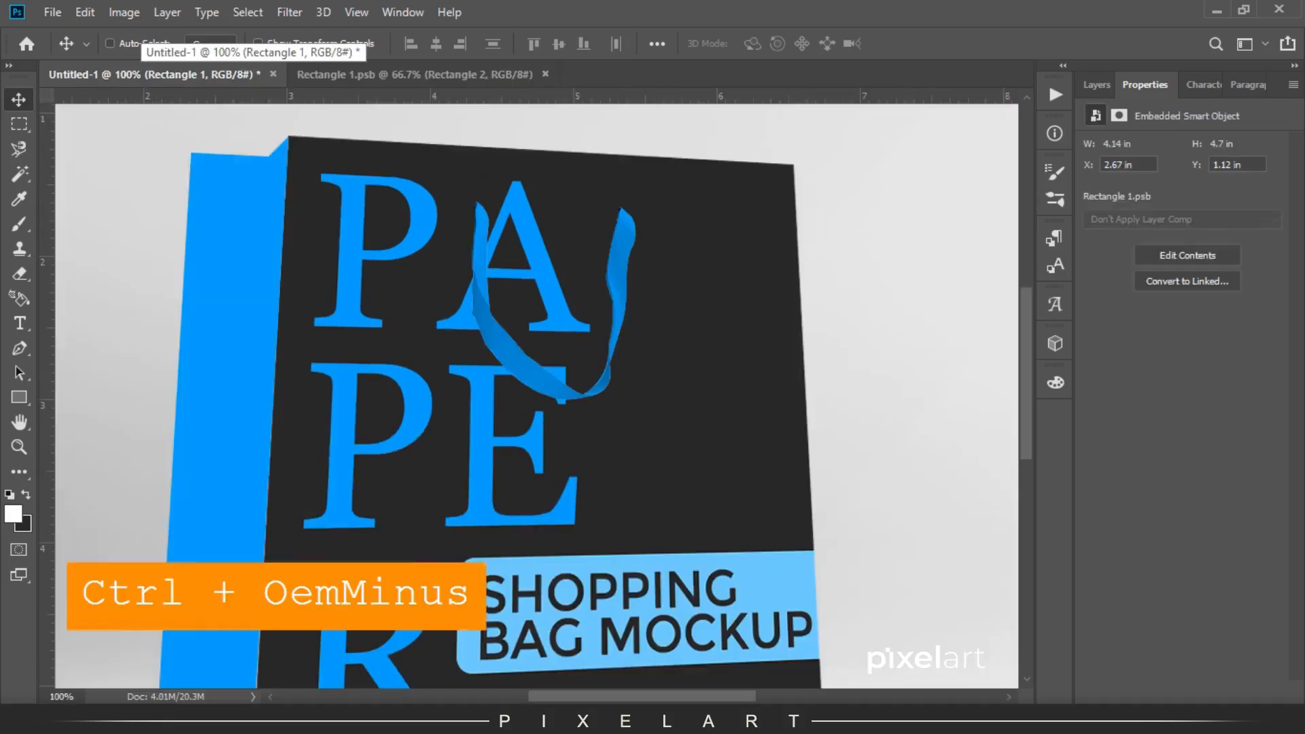
Preview blend modes such as Linear Burn, Color Burn and Linear Dodge (Add) on the front artwork layer Rectangle 1
{"action": "left_click", "coordinate": [1096, 84]}
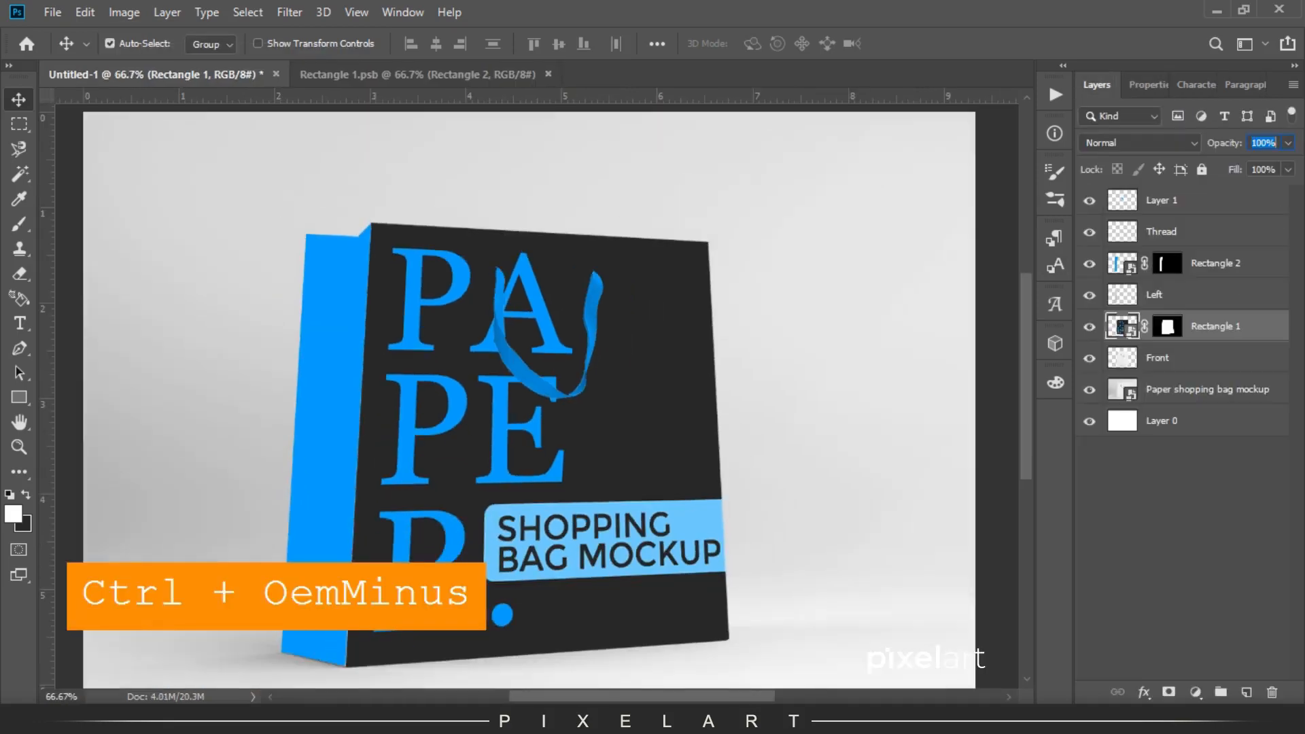
{"action": "left_click", "coordinate": [1140, 143]}
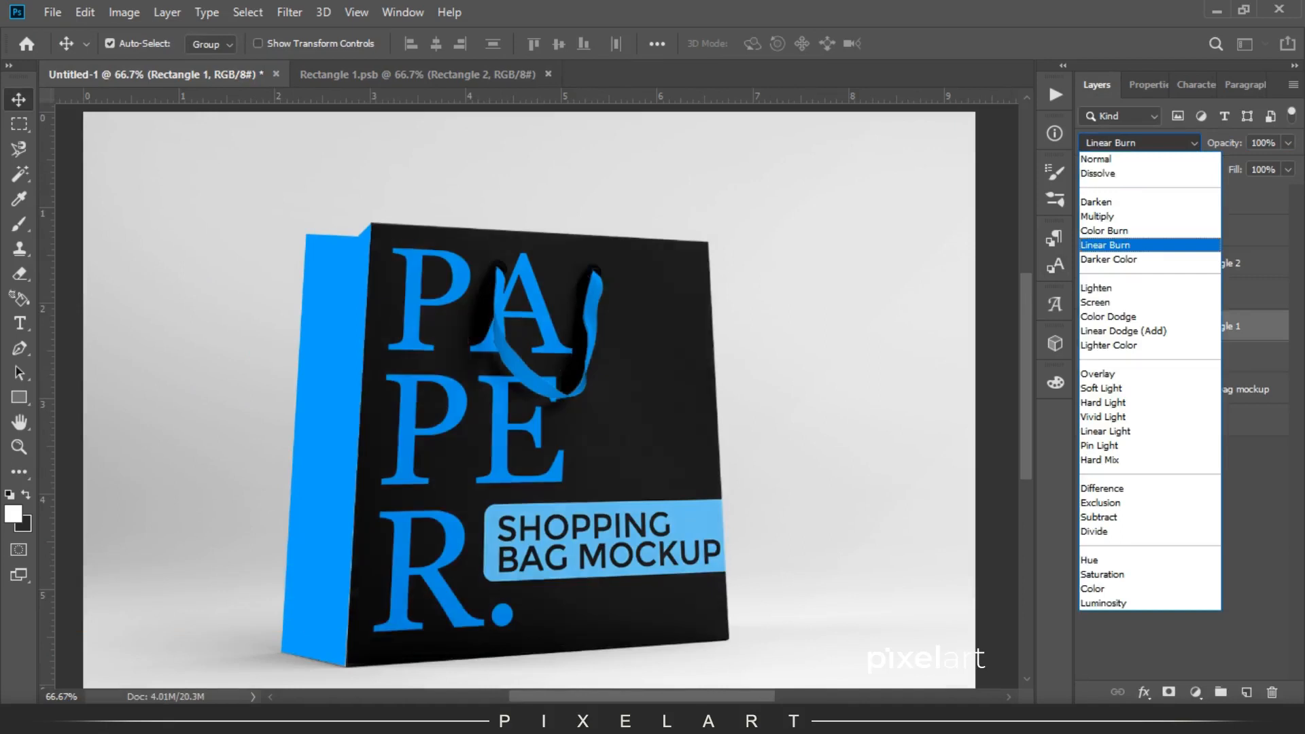
{"action": "key", "text": "Up"}
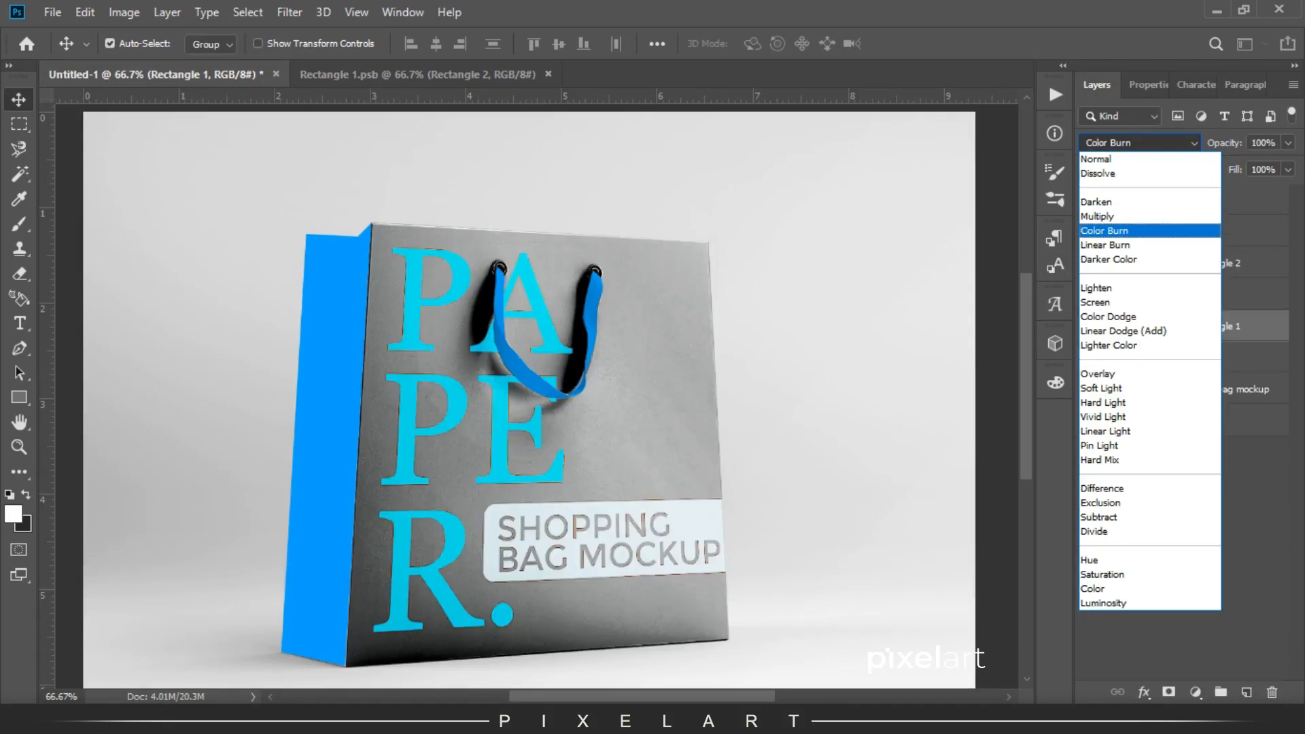
{"action": "key", "text": "Down"}
{"action": "key", "text": "Down"}
{"action": "key", "text": "Down"}
{"action": "key", "text": "Down"}
{"action": "key", "text": "Down"}
{"action": "key", "text": "Down"}
{"action": "key", "text": "Down"}
{"action": "key", "text": "Down"}
{"action": "key", "text": "Down"}
{"action": "key", "text": "Down"}
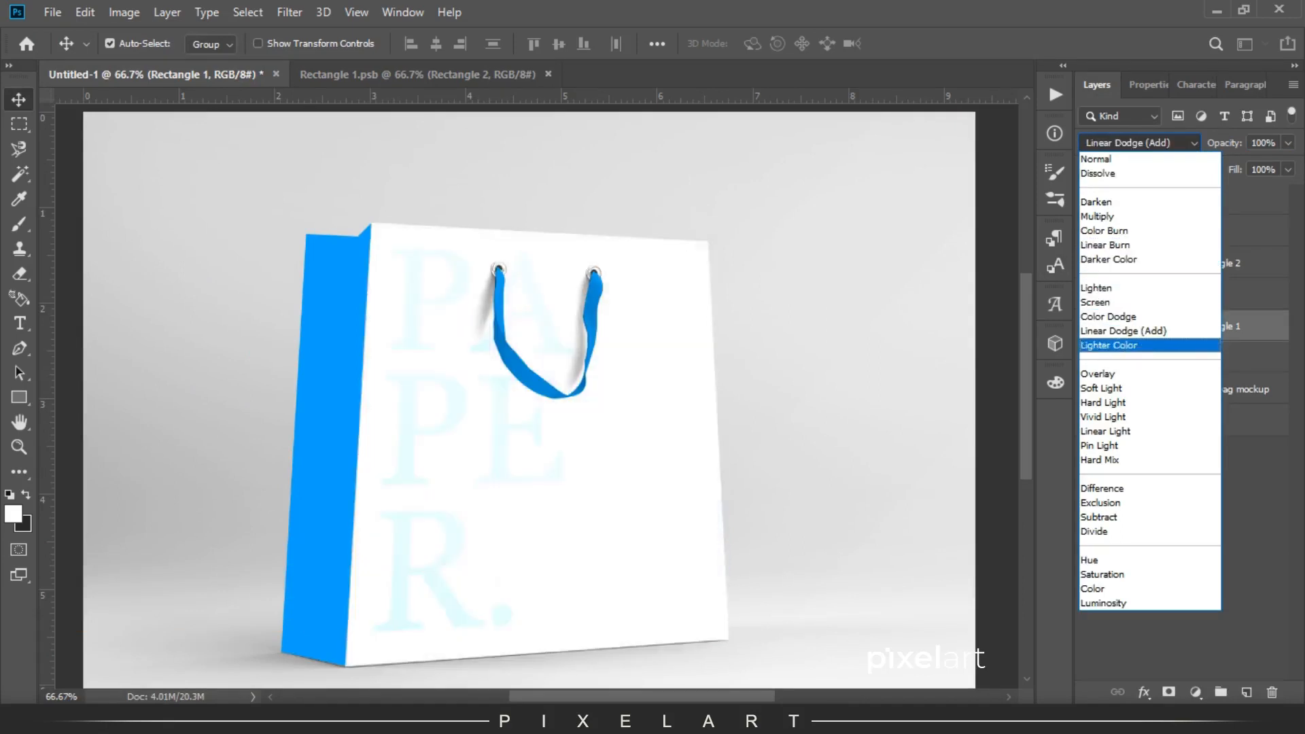
{"action": "key", "text": "Down"}
{"action": "key", "text": "Down"}
{"action": "key", "text": "Down"}
{"action": "key", "text": "Down"}
{"action": "key", "text": "Down"}
{"action": "key", "text": "Down"}
{"action": "key", "text": "Up"}
{"action": "key", "text": "Up"}
{"action": "key", "text": "Up"}
{"action": "key", "text": "Down"}
{"action": "key", "text": "Down"}
{"action": "key", "text": "Down"}
{"action": "key", "text": "Down"}
{"action": "key", "text": "Down"}
{"action": "key", "text": "Down"}
{"action": "key", "text": "Down"}
{"action": "key", "text": "Down"}
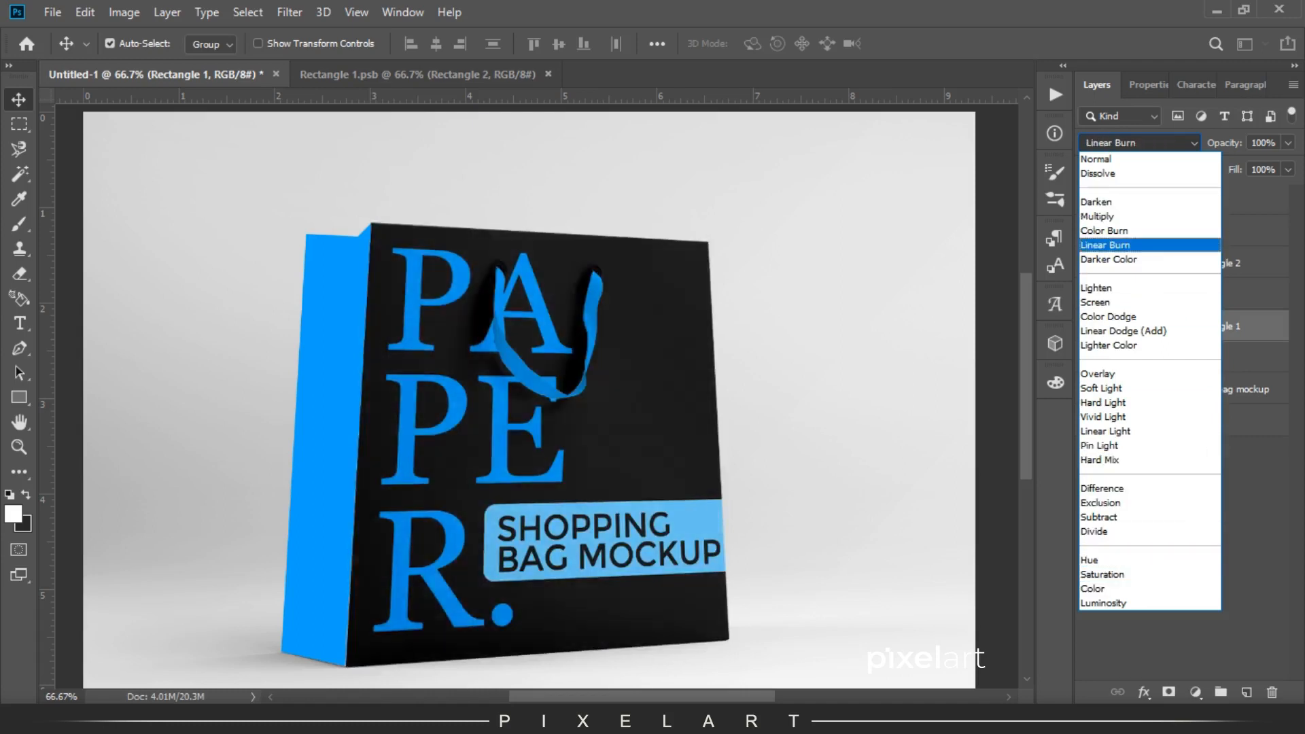
{"action": "key", "text": "Up"}
{"action": "key", "text": "Down"}
{"action": "key", "text": "Down"}
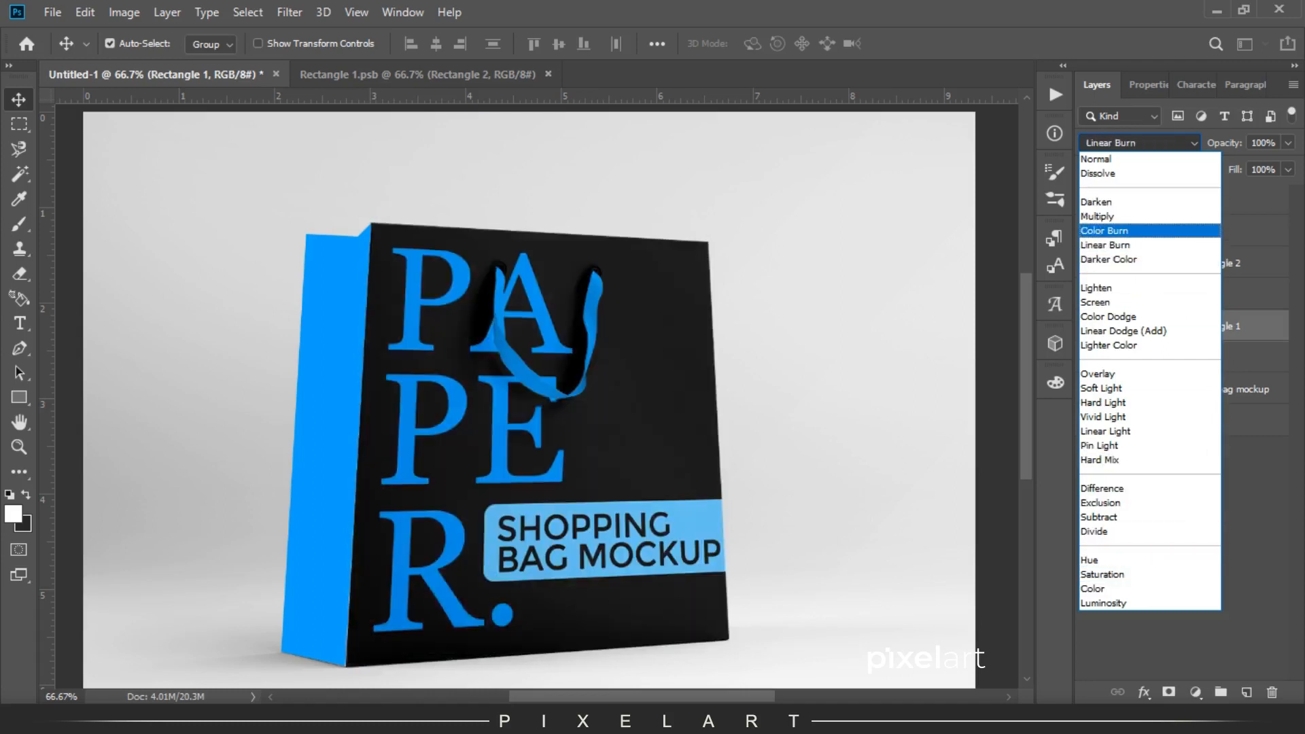
Set the blend mode of the front artwork layer Rectangle 1 to Multiply
{"action": "left_click", "coordinate": [1096, 159]}
{"action": "left_click", "coordinate": [1139, 143]}
{"action": "left_click", "coordinate": [1098, 216]}
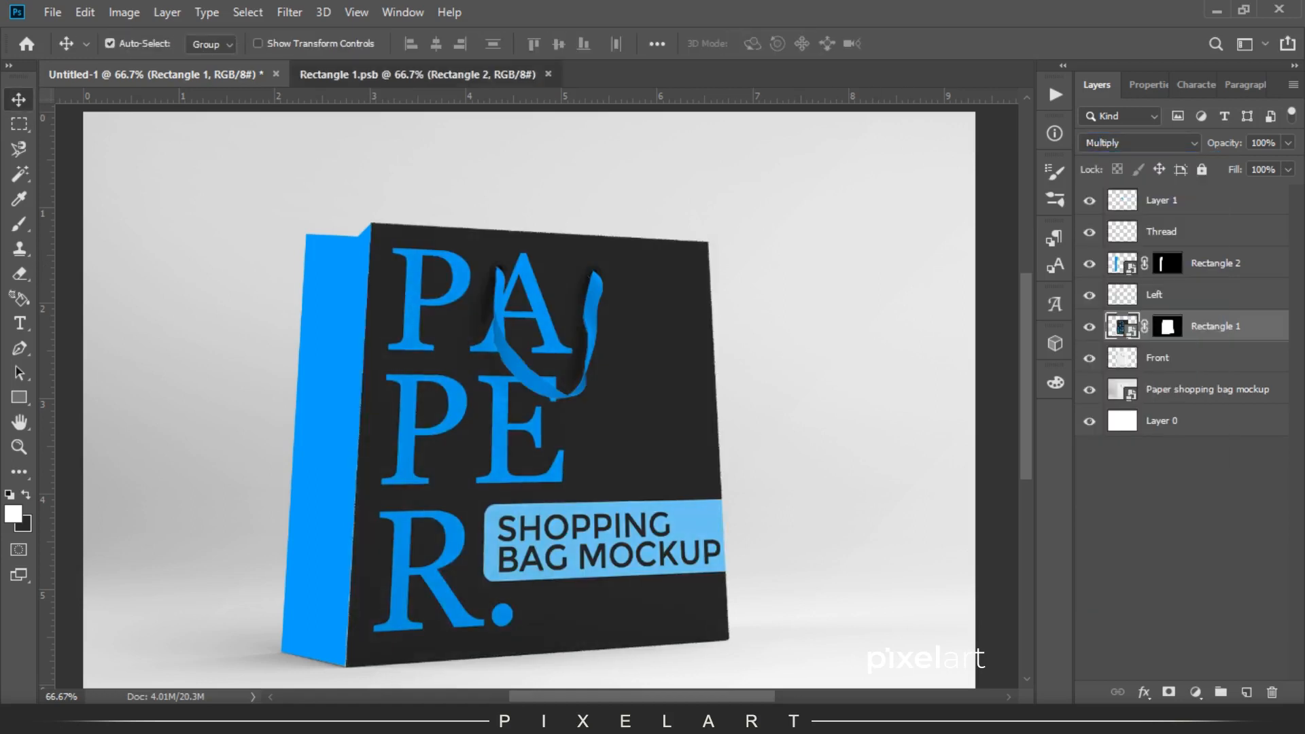
Switch to the Rectangle 1.psb artwork and add a Bevel & Emboss effect with 521% depth to the PA PE R. text
{"action": "left_click", "coordinate": [452, 76]}
{"action": "left_click", "coordinate": [1196, 244]}
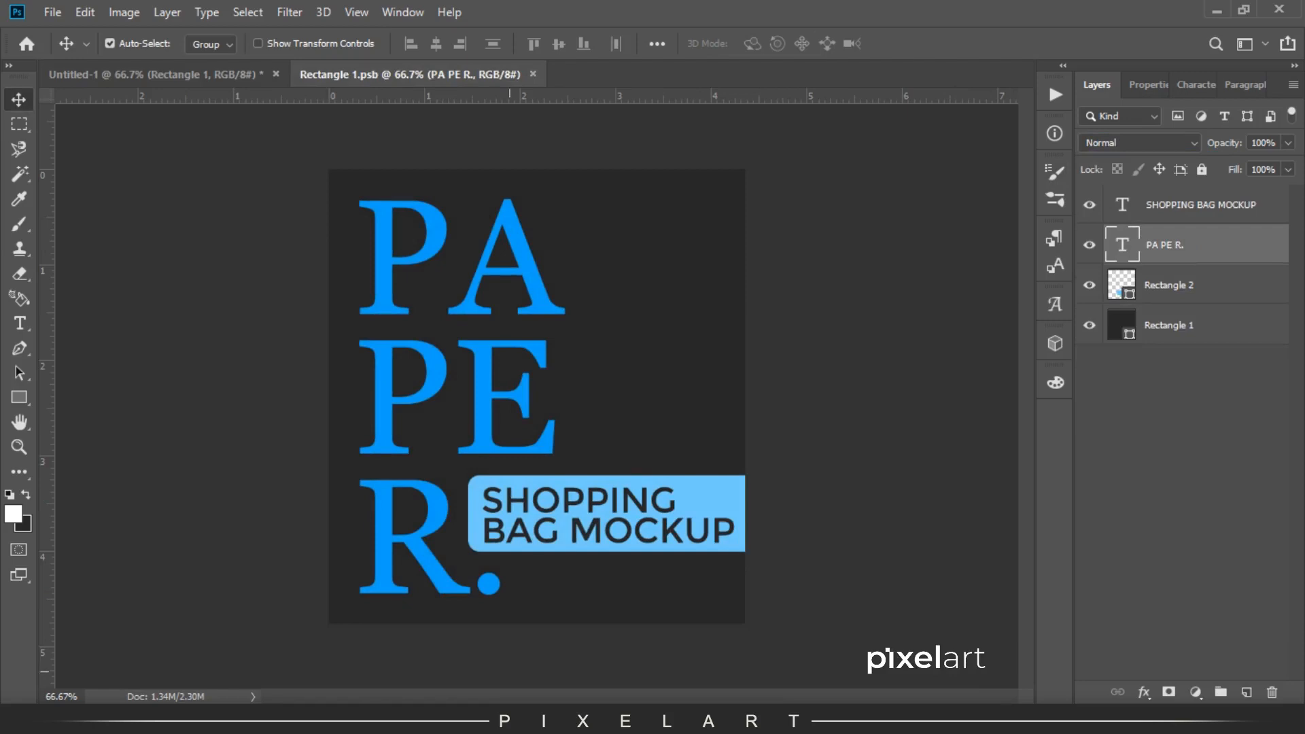
{"action": "key", "text": "h"}
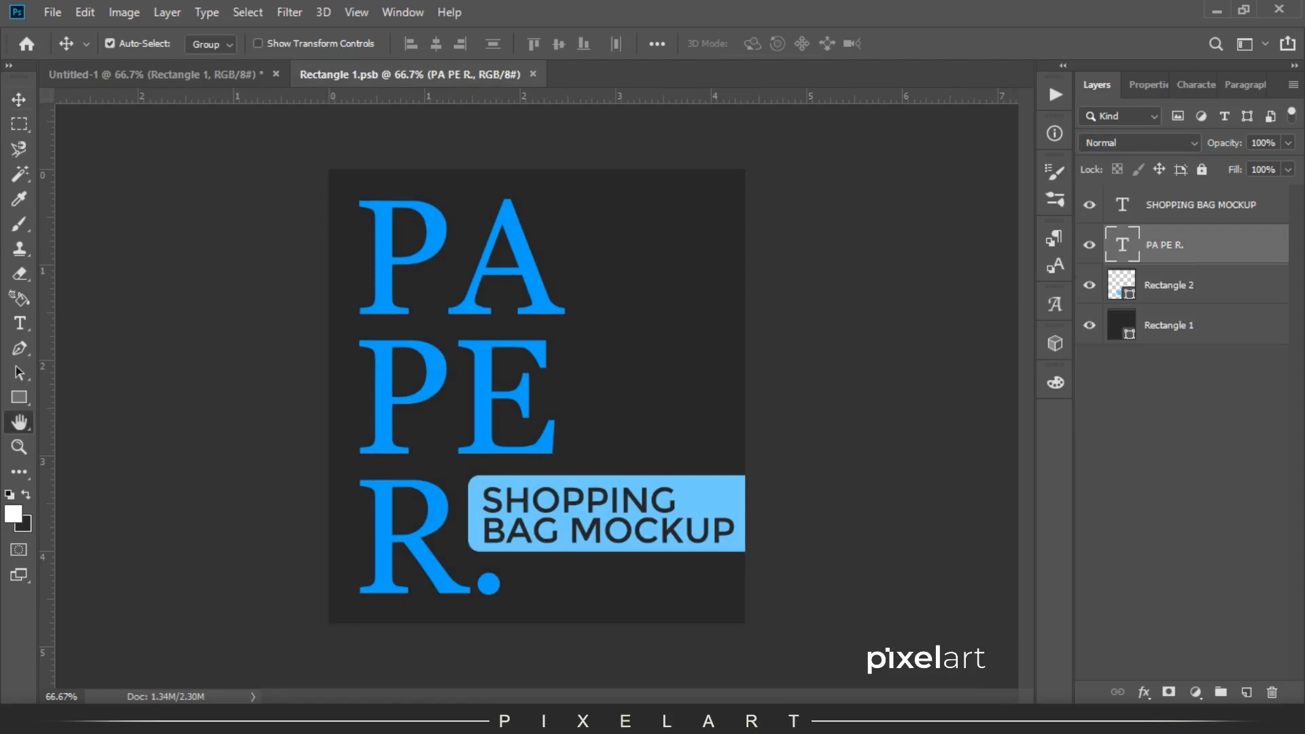
{"action": "double_click", "coordinate": [1224, 245]}
{"action": "left_click", "coordinate": [612, 325]}
{"action": "left_click_drag", "start_coordinate": [913, 353], "coordinate": [941, 353]}
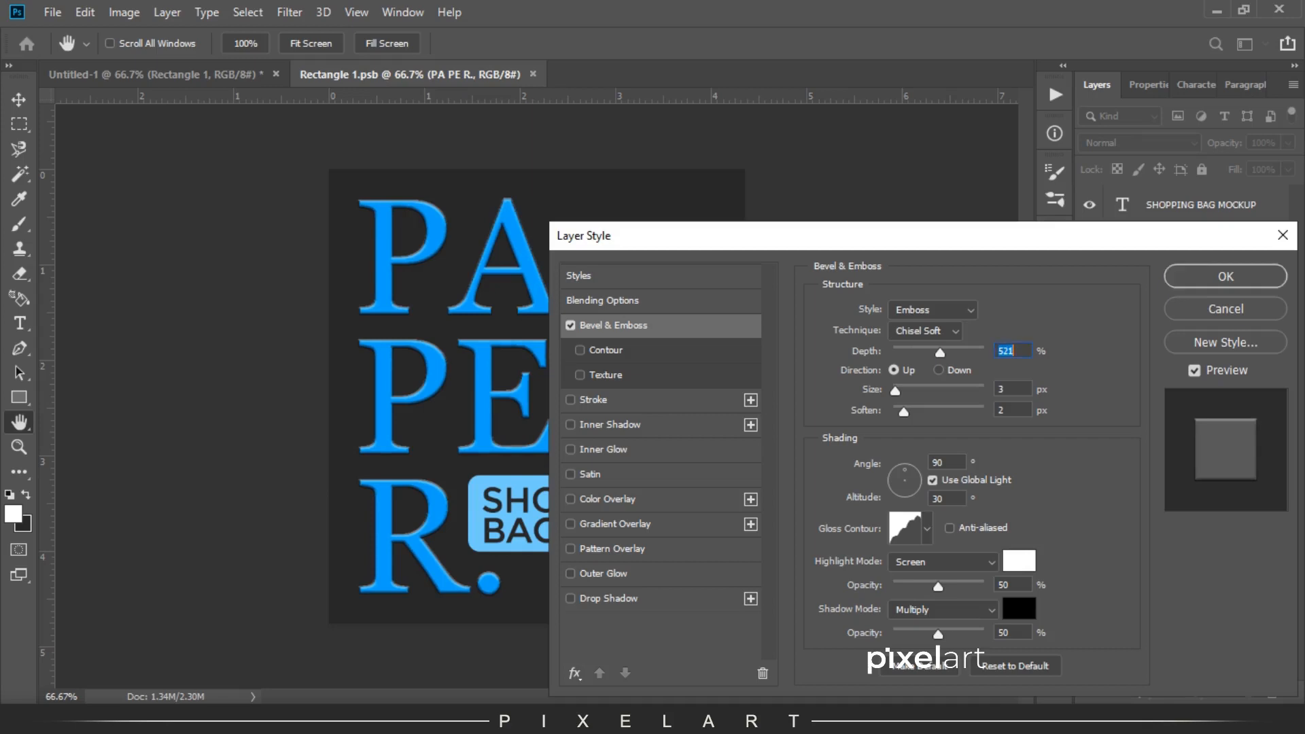
{"action": "key", "text": "Return"}
{"action": "key", "text": "v"}
Save the embossed front artwork and return to the Untitled-1 mockup
{"action": "left_click", "coordinate": [52, 11]}
{"action": "left_click", "coordinate": [65, 189]}
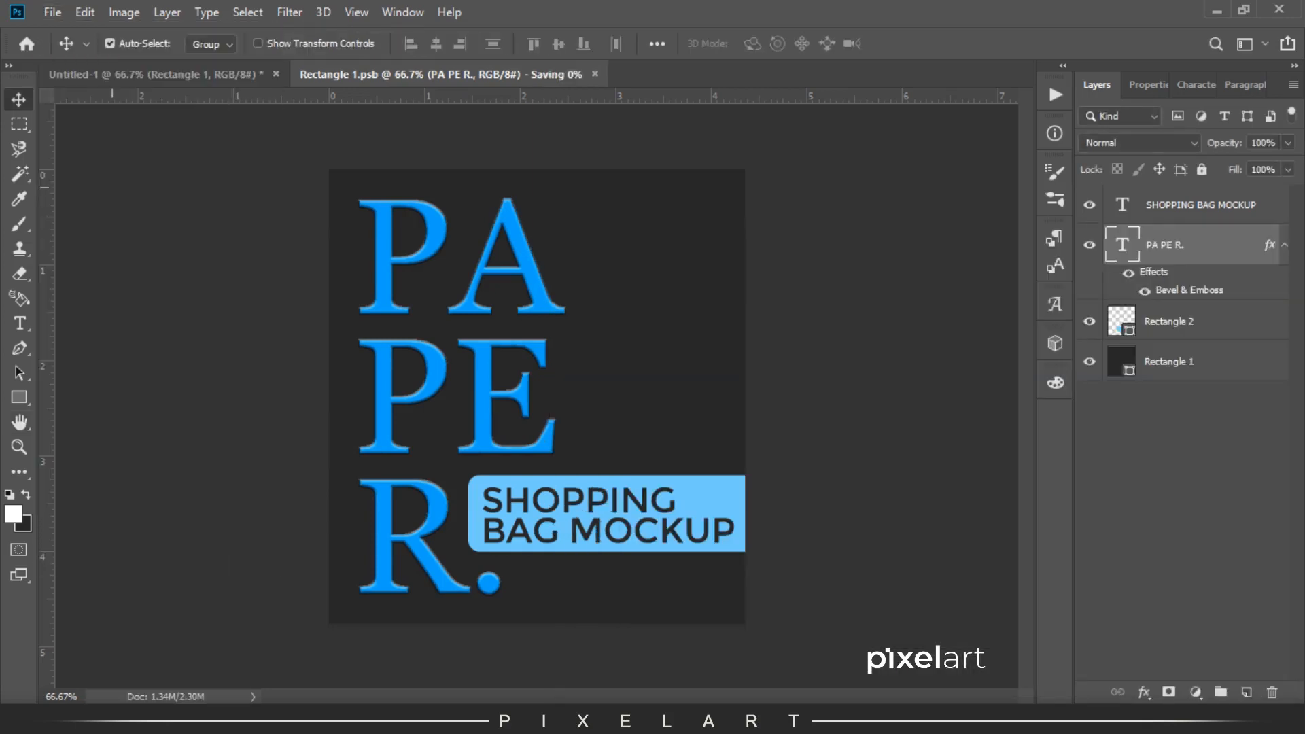
{"action": "left_click", "coordinate": [155, 74]}
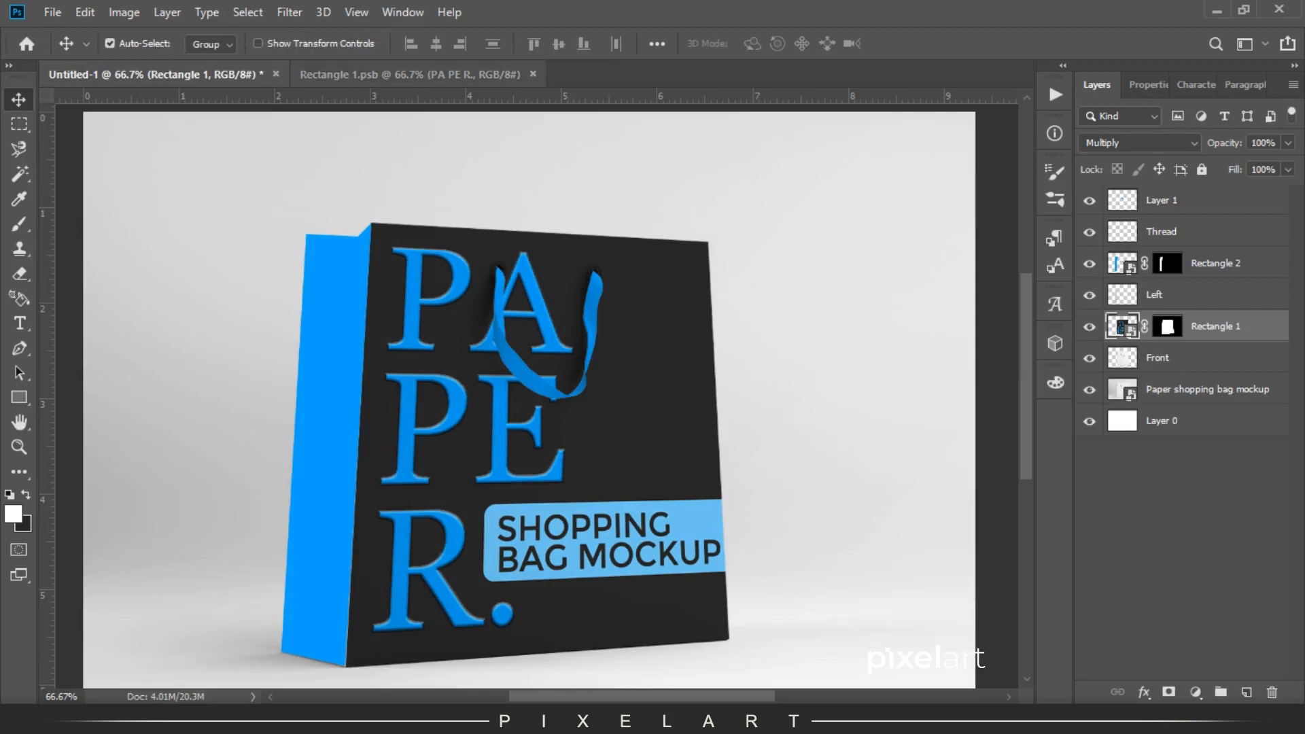
Set the blend mode of the side artwork layer Rectangle 2 to Linear Burn
{"action": "left_click", "coordinate": [1216, 263]}
{"action": "left_click", "coordinate": [1140, 142]}
{"action": "key", "text": "Down"}
{"action": "key", "text": "Down"}
{"action": "key", "text": "Down"}
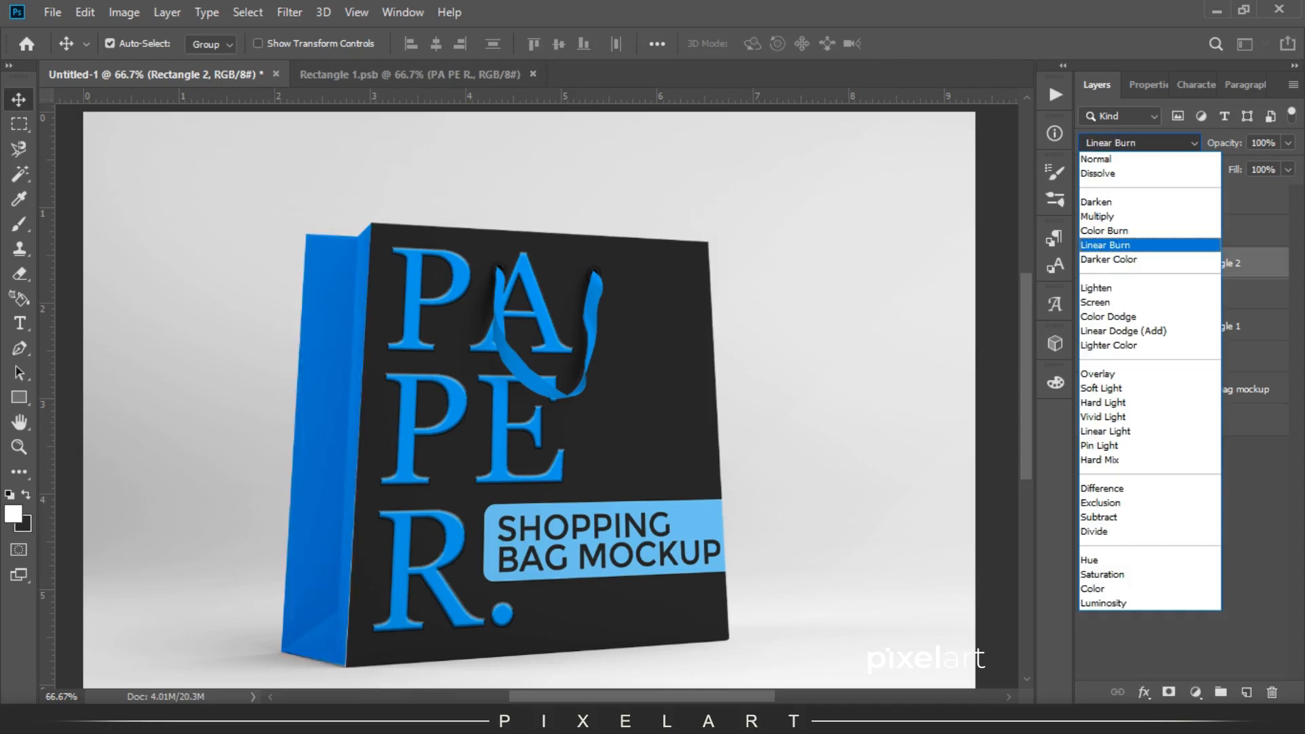
{"action": "key", "text": "Up"}
{"action": "key", "text": "Return"}
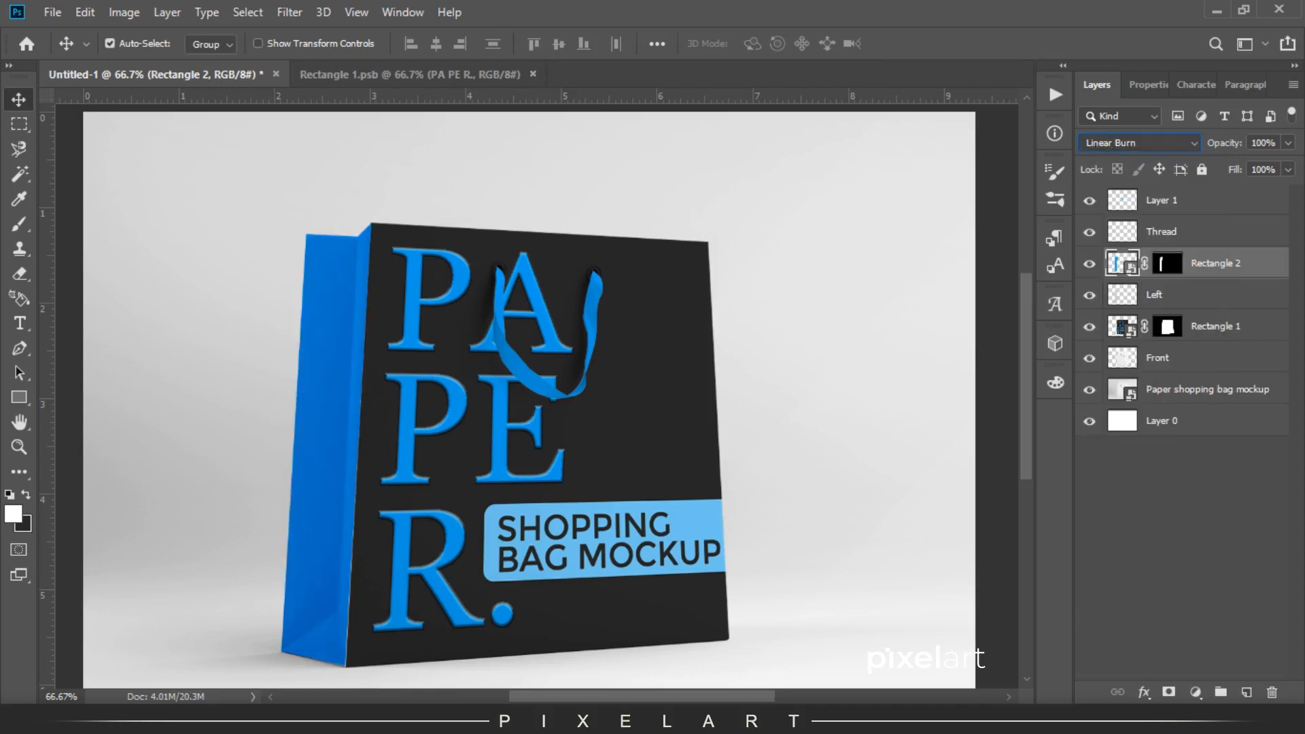
Set the blend mode of the layers Rectangle 1, Rectangle 2 and Layer 1 to Color Burn
{"action": "left_click", "coordinate": [1216, 326]}
{"action": "left_click", "coordinate": [1140, 143]}
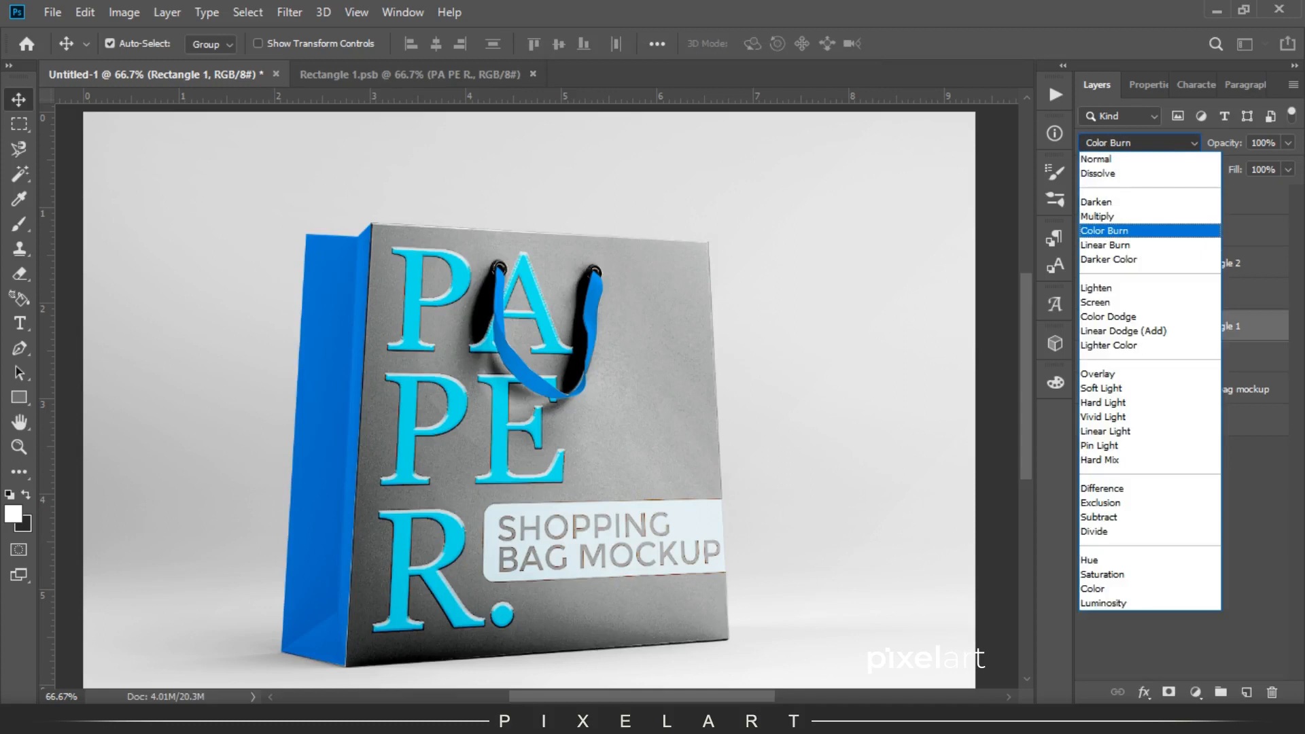
{"action": "left_click", "coordinate": [1104, 231]}
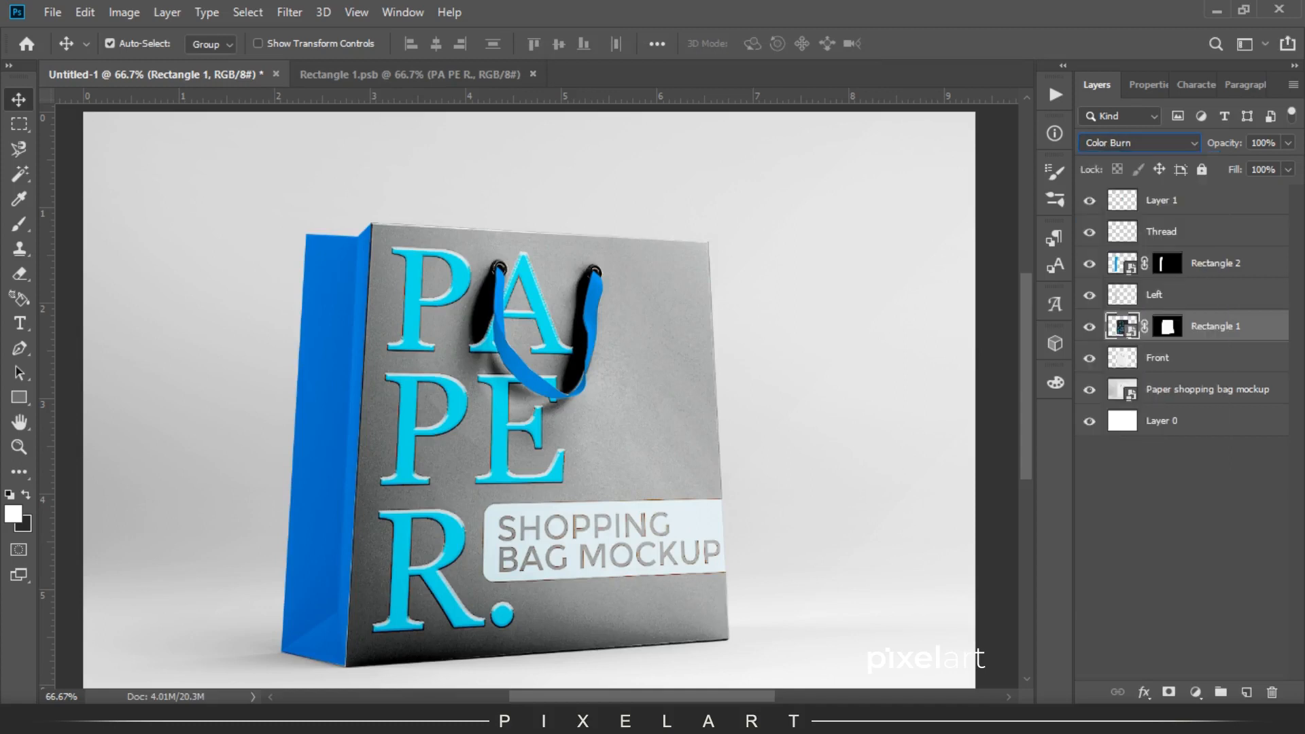
{"action": "left_click", "coordinate": [1216, 263]}
{"action": "left_click", "coordinate": [1140, 143]}
{"action": "left_click", "coordinate": [1105, 230]}
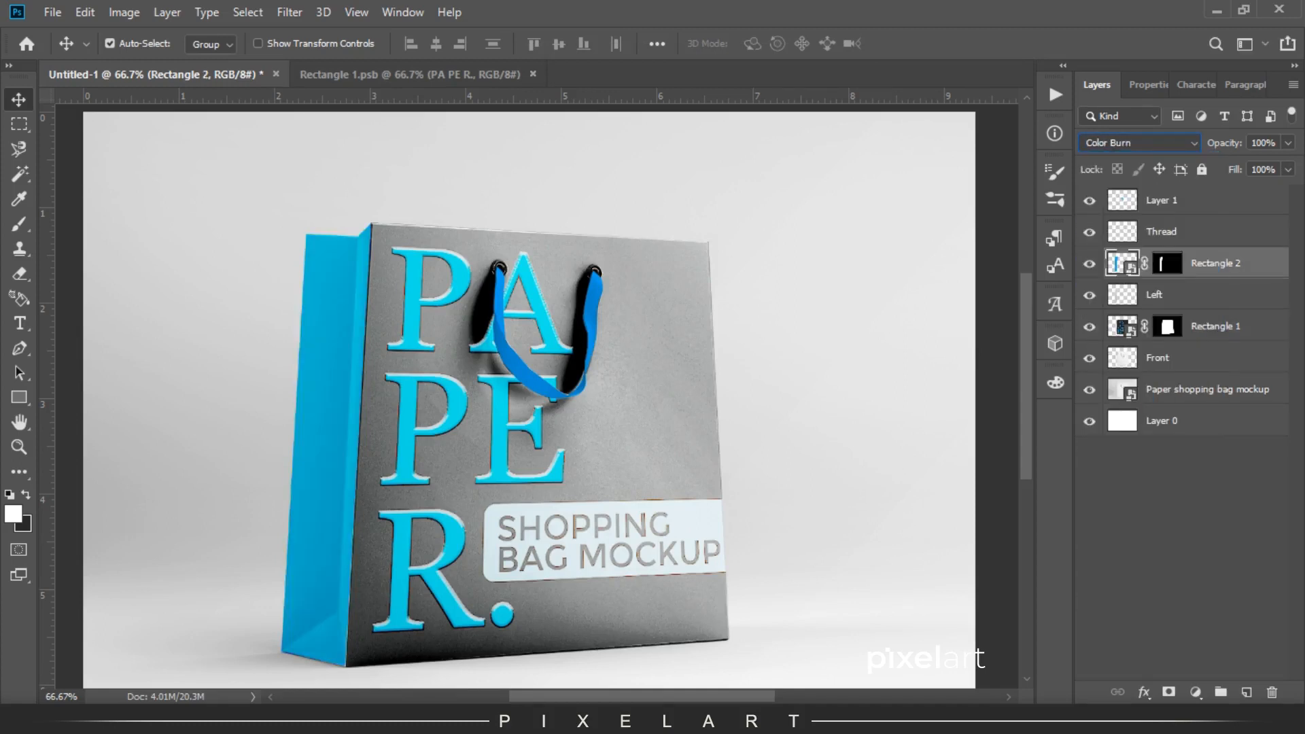
{"action": "key", "text": "ctrl+minus"}
{"action": "key", "text": "ctrl+minus"}
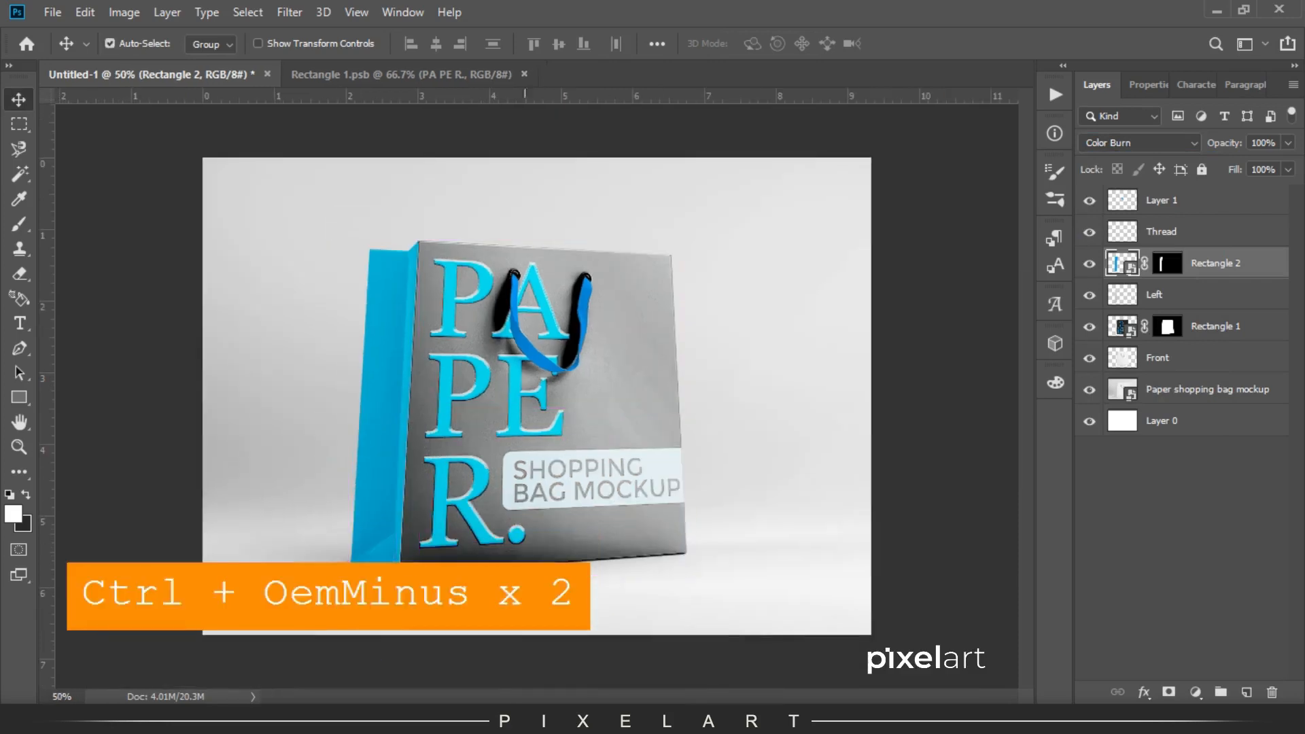
{"action": "left_click", "coordinate": [1161, 200]}
{"action": "left_click", "coordinate": [1139, 143]}
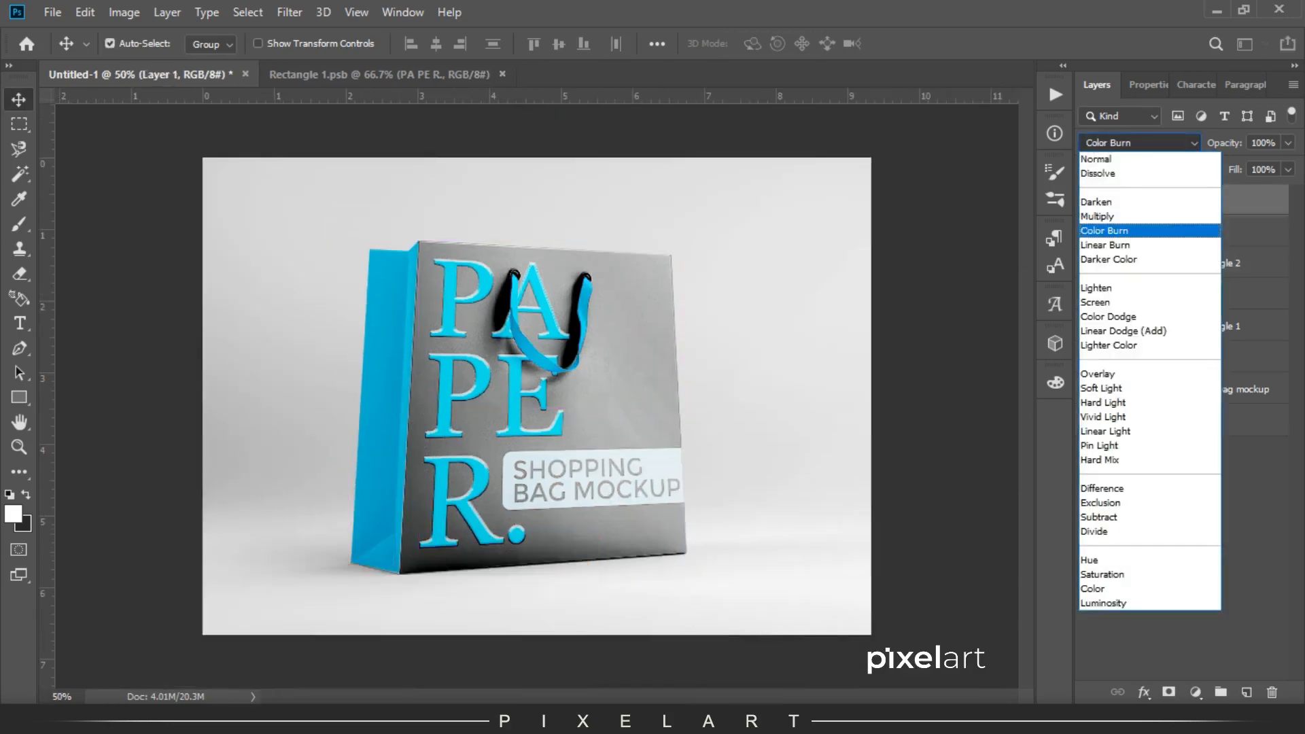
{"action": "left_click", "coordinate": [1105, 231]}
Switch to the Rectangle 1.psb artwork and add a Drop Shadow with a size of 51 px to the light blue band, Rectangle 2
{"action": "left_click", "coordinate": [379, 74]}
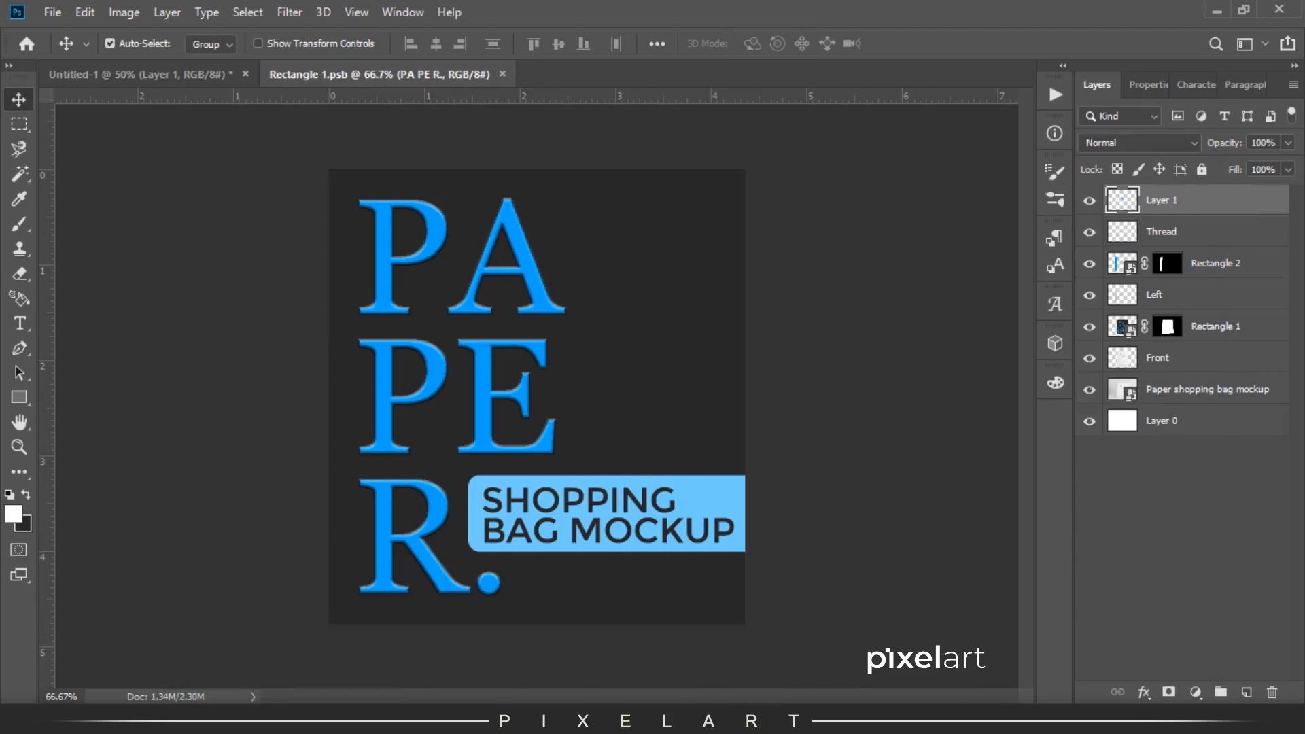
{"action": "double_click", "coordinate": [1224, 331]}
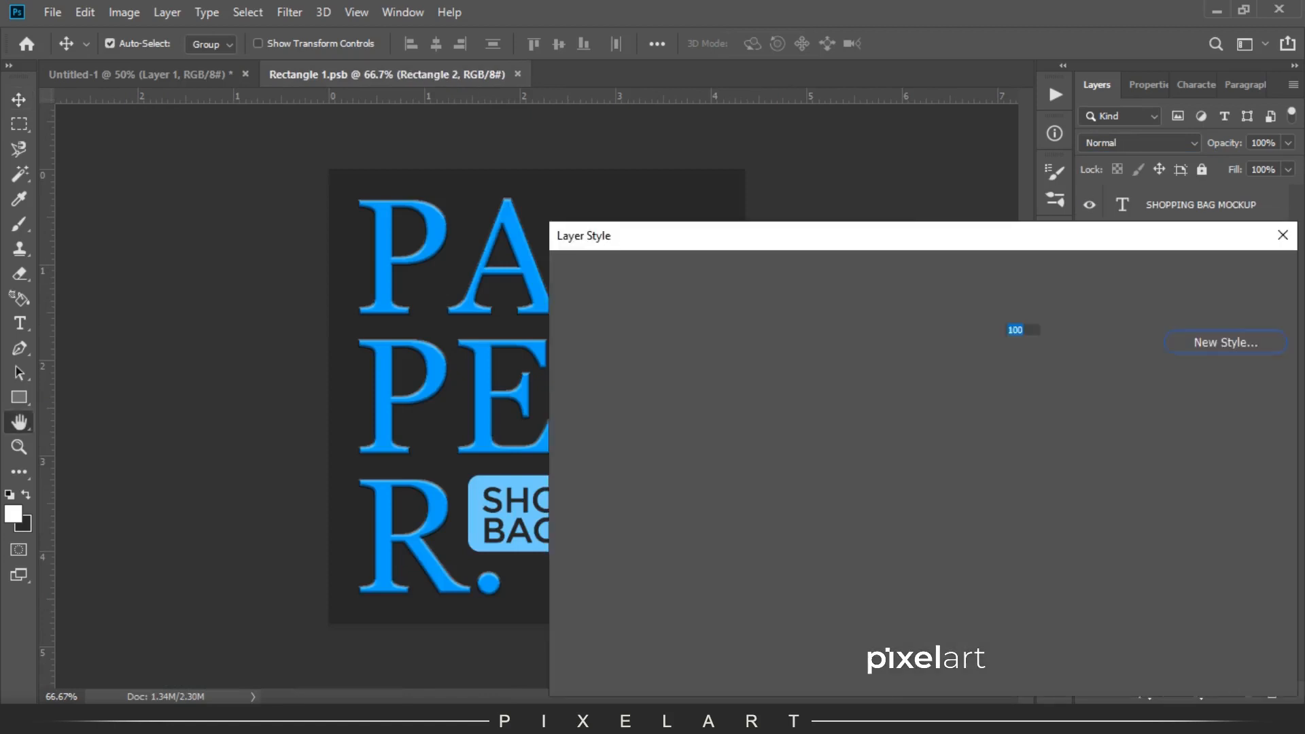
{"action": "left_click", "coordinate": [1224, 342]}
{"action": "key", "text": "Escape"}
{"action": "left_click", "coordinate": [608, 599]}
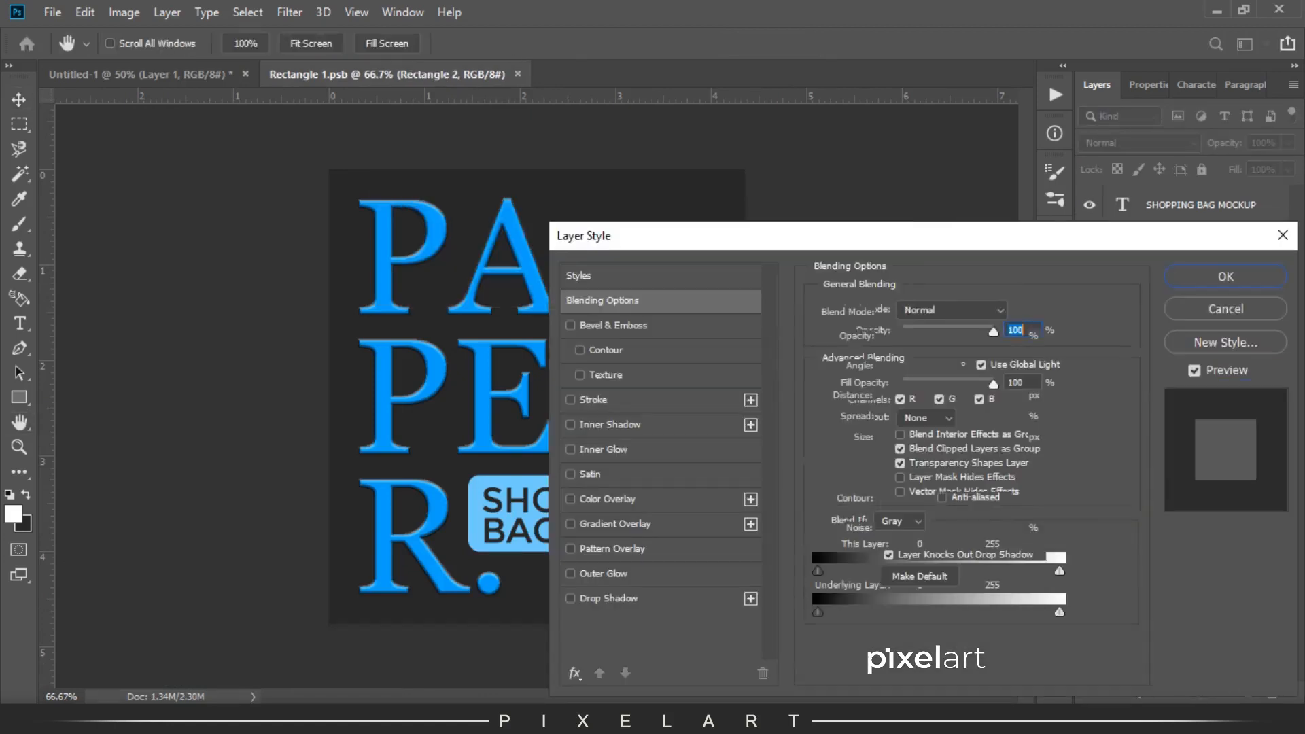
{"action": "left_click_drag", "start_coordinate": [1009, 236], "coordinate": [1159, 184]}
{"action": "left_click_drag", "start_coordinate": [1040, 387], "coordinate": [1059, 387]}
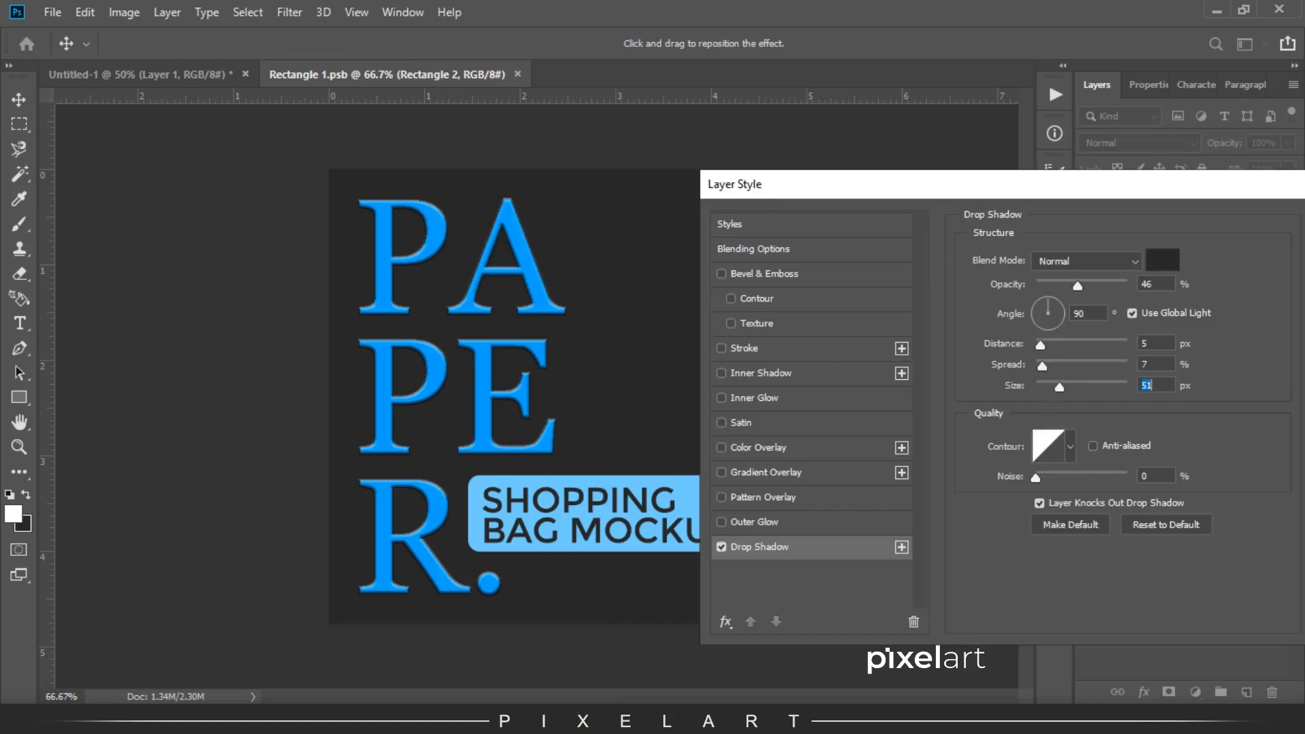
Set the light blue band's drop shadow to 100% opacity and 47% spread, try another light angle, and apply the effect
{"action": "left_click_drag", "start_coordinate": [1077, 285], "coordinate": [1127, 286]}
{"action": "left_click_drag", "start_coordinate": [1020, 183], "coordinate": [1086, 128]}
{"action": "left_click_drag", "start_coordinate": [1109, 311], "coordinate": [1145, 311]}
{"action": "left_click_drag", "start_coordinate": [1125, 249], "coordinate": [1131, 259]}
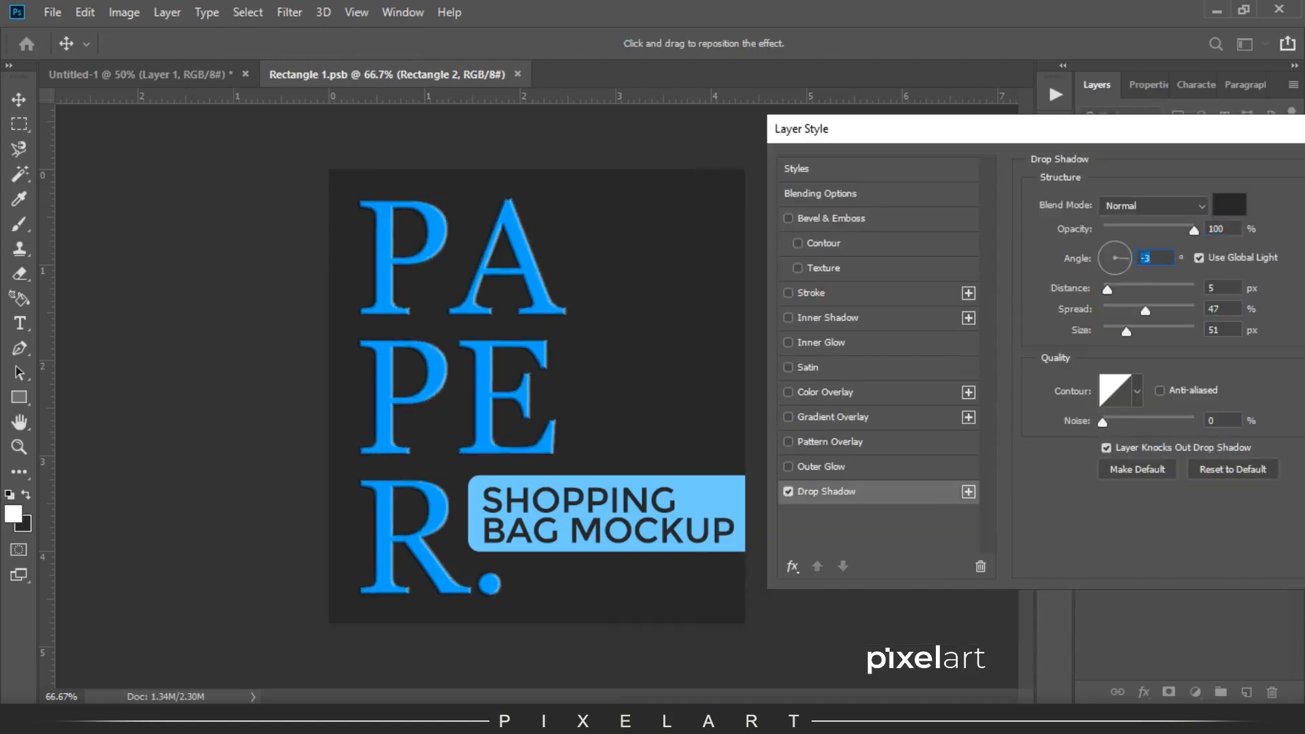
{"action": "key", "text": "ctrl+z"}
{"action": "left_click_drag", "start_coordinate": [1088, 128], "coordinate": [1062, 112]}
{"action": "left_click", "coordinate": [1074, 236]}
{"action": "left_click_drag", "start_coordinate": [1074, 236], "coordinate": [1103, 237]}
{"action": "left_click_drag", "start_coordinate": [1061, 112], "coordinate": [728, 71]}
{"action": "left_click", "coordinate": [1093, 111]}
Toggle the light blue band off and on, then save the front artwork and return to the Untitled-1 mockup
{"action": "left_click", "coordinate": [1089, 321]}
{"action": "left_click", "coordinate": [1089, 321]}
{"action": "left_click", "coordinate": [52, 12]}
{"action": "left_click", "coordinate": [64, 186]}
{"action": "left_click", "coordinate": [136, 74]}
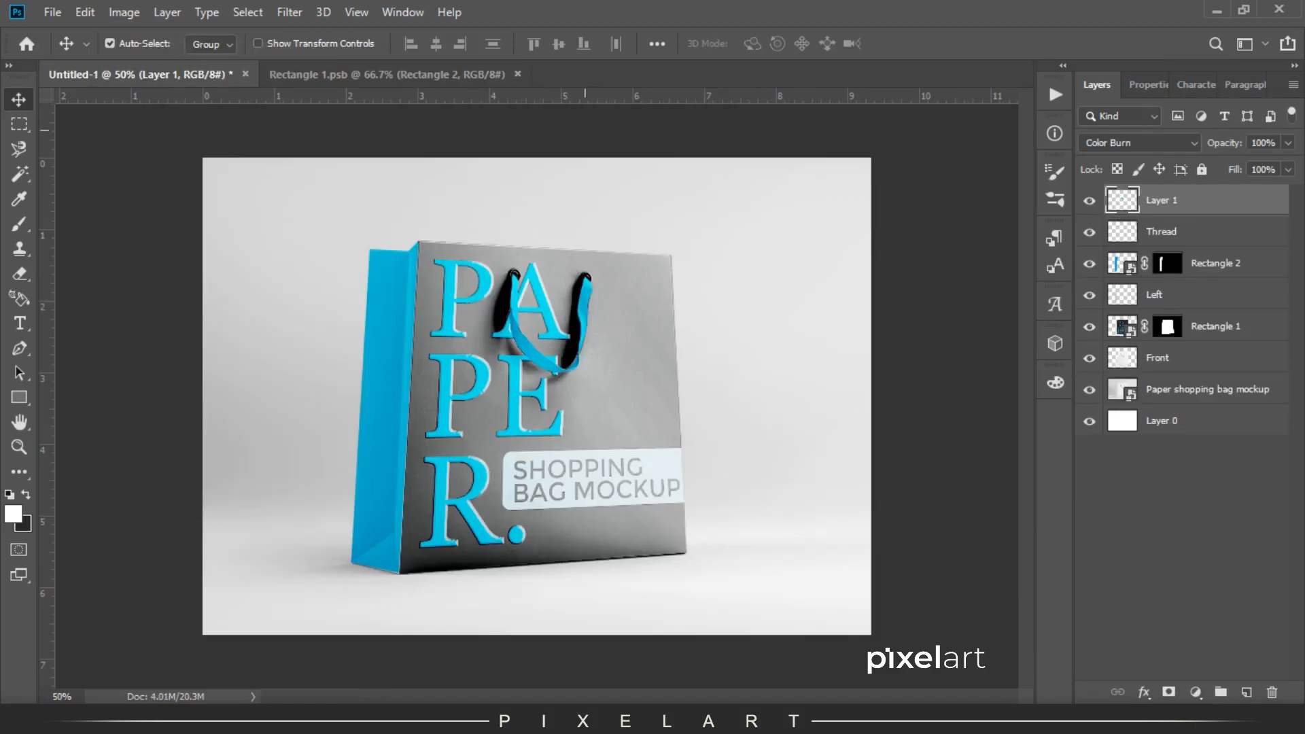
Select Layer 1, Rectangle 2 and Rectangle 1 together and set their blend mode to Multiply
{"action": "left_click", "coordinate": [1216, 263], "text": "ctrl"}
{"action": "left_click", "coordinate": [1215, 326], "text": "ctrl"}
{"action": "left_click", "coordinate": [1139, 143]}
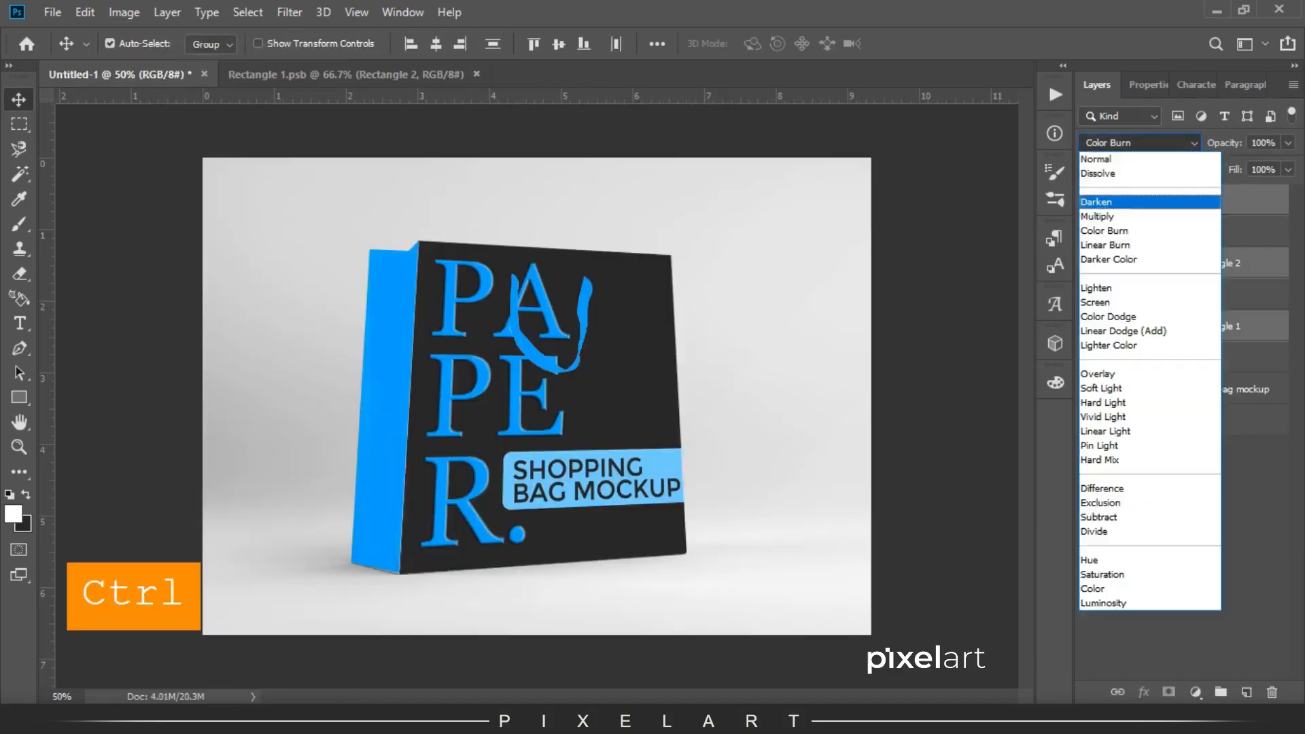
{"action": "left_click", "coordinate": [1149, 217]}
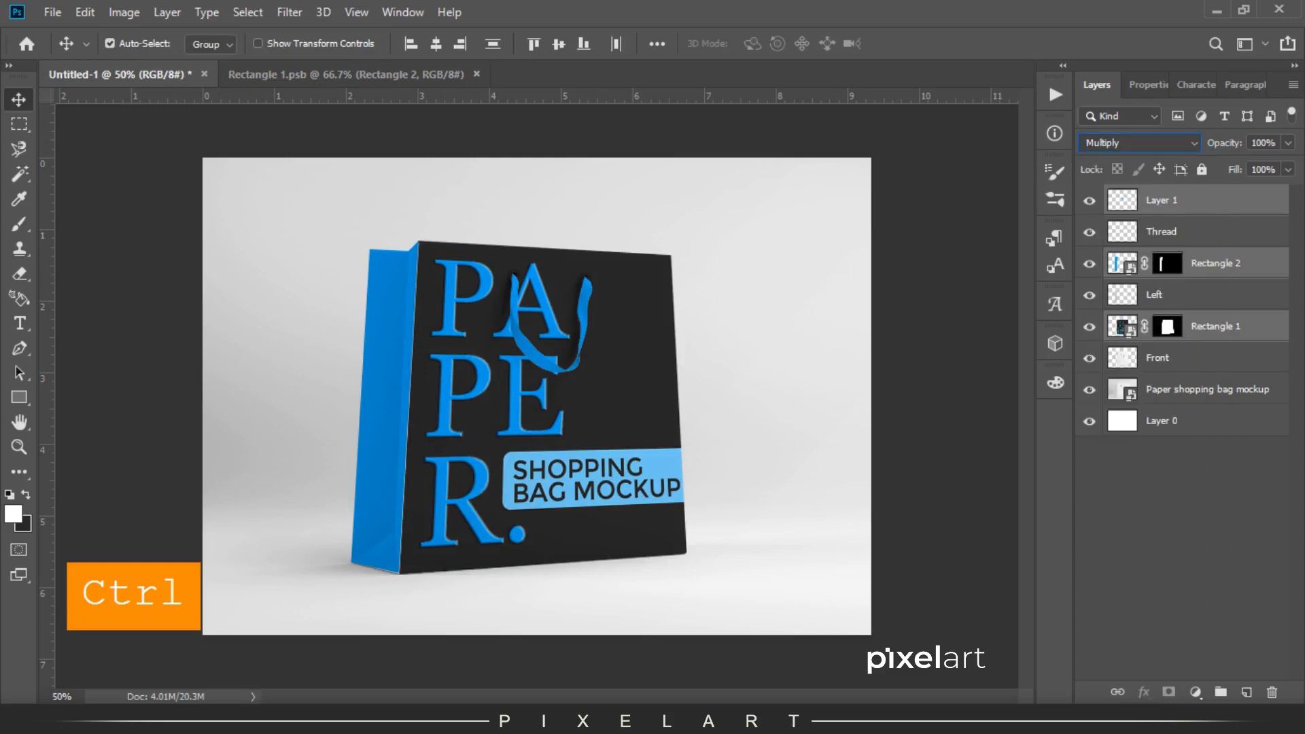
Change the font of the whole PA PE R. text in the Rectangle 1.psb artwork to Impact
{"action": "left_click", "coordinate": [346, 74]}
{"action": "key", "text": "t"}
{"action": "left_click", "coordinate": [536, 346]}
{"action": "key", "text": "ctrl+a"}
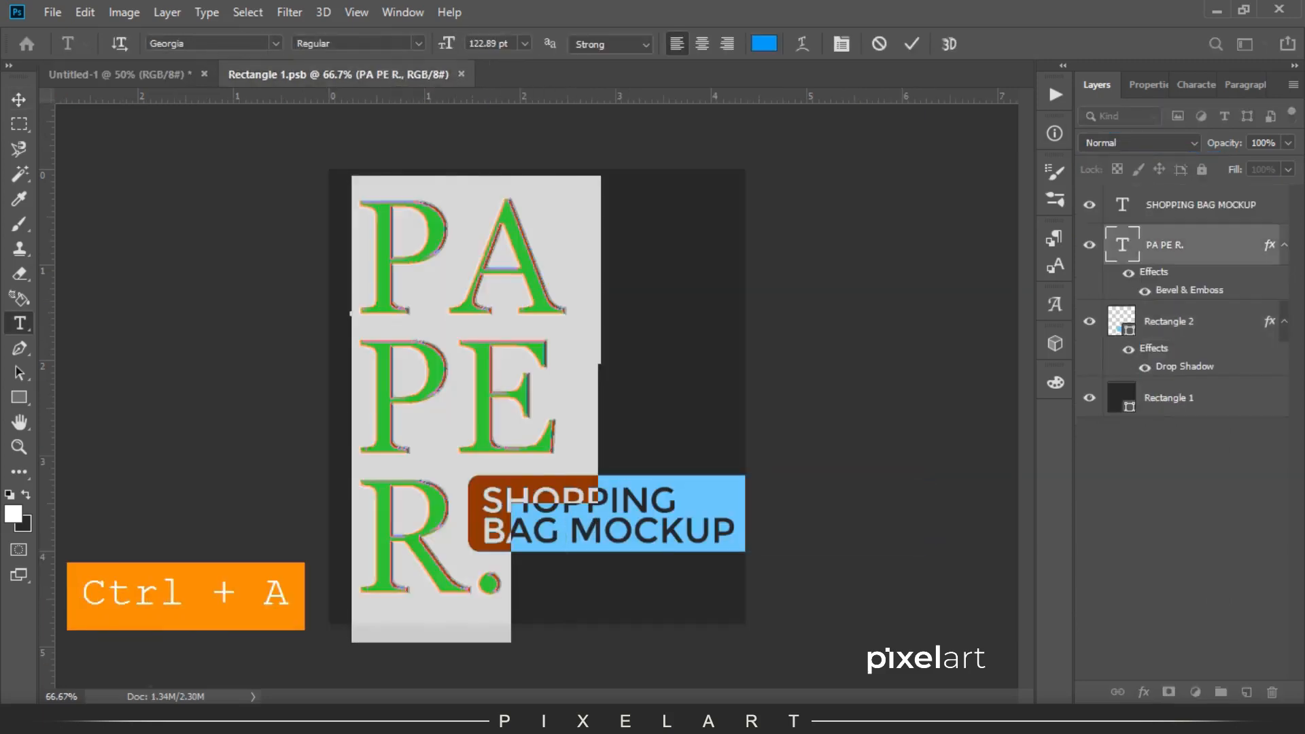
{"action": "left_click", "coordinate": [276, 43]}
{"action": "scroll", "coordinate": [327, 395], "scroll_direction": "down", "scroll_amount": 15}
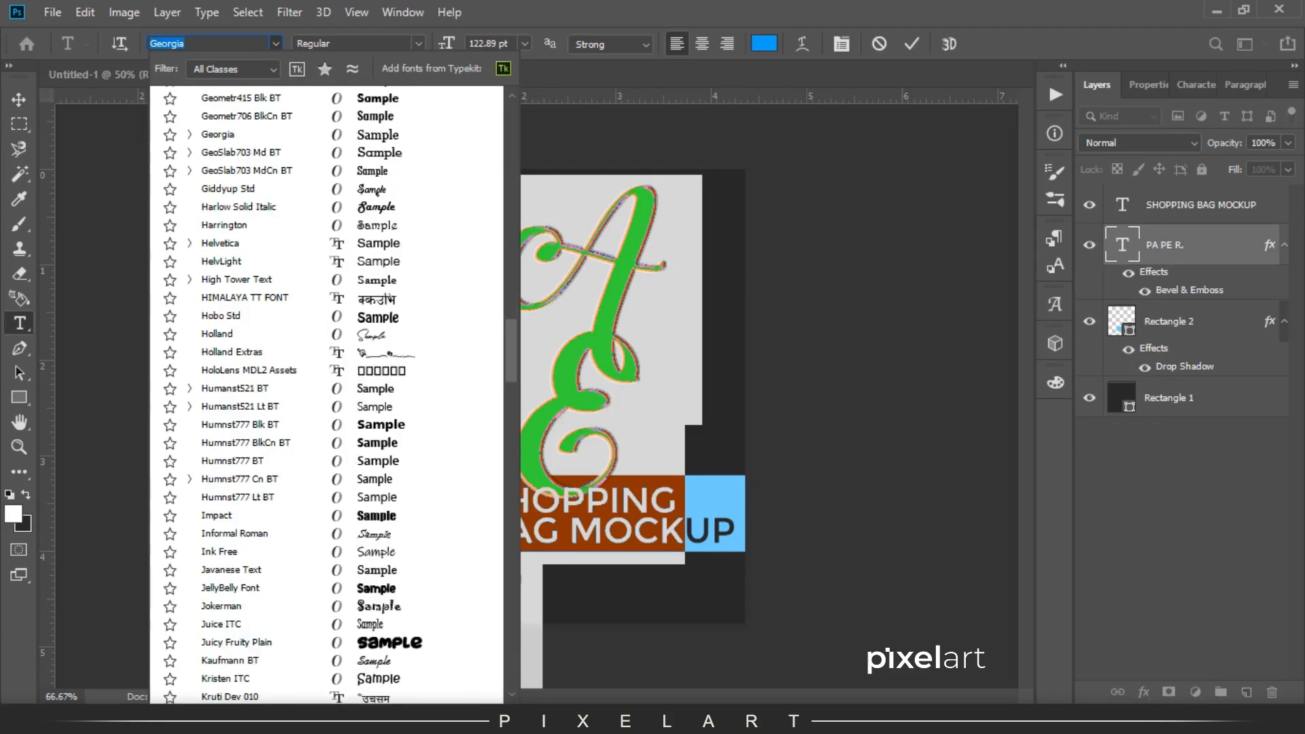
{"action": "scroll", "coordinate": [327, 395], "scroll_direction": "up", "scroll_amount": 20}
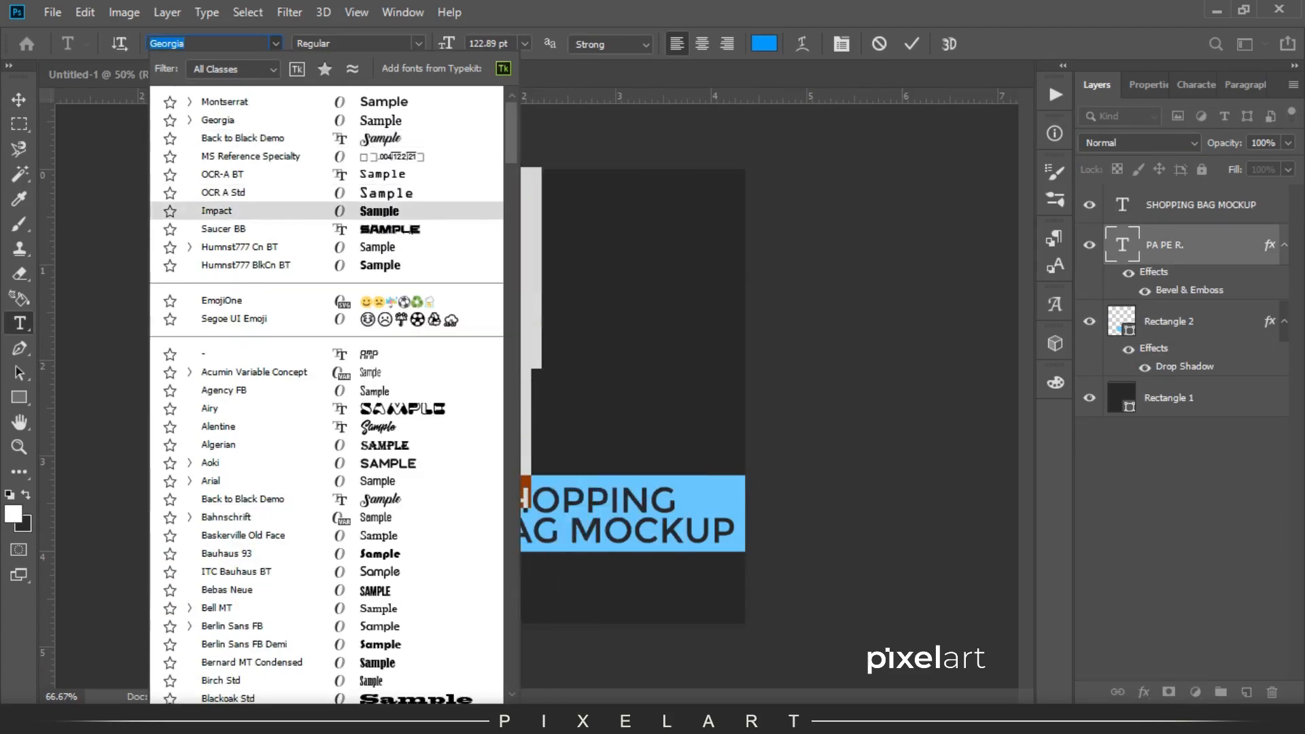
{"action": "left_click", "coordinate": [225, 211]}
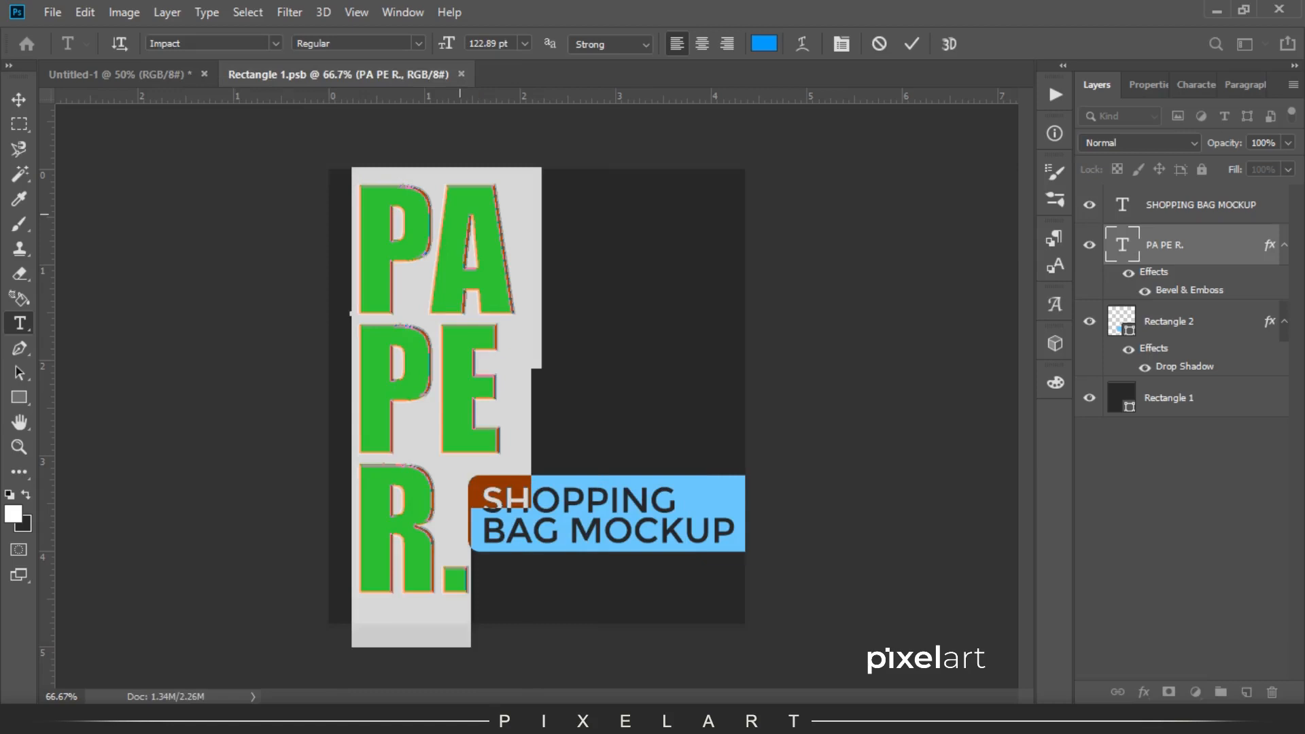
{"action": "left_click", "coordinate": [19, 99]}
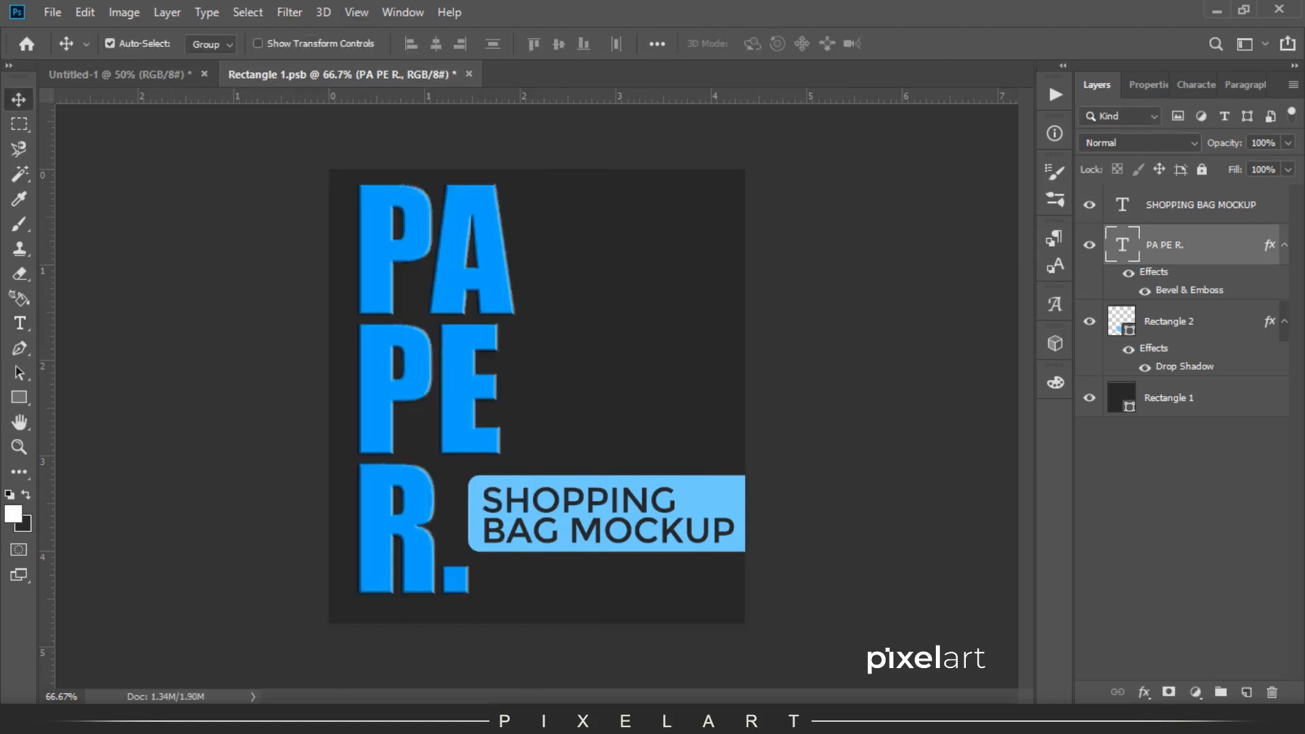
Nudge the PA PE R. text slightly down, by nine increments, within the dark front panel
{"action": "key", "text": "Down"}
{"action": "key", "text": "Down"}
{"action": "key", "text": "Down"}
{"action": "key", "text": "Down"}
{"action": "key", "text": "Down"}
{"action": "key", "text": "Down"}
{"action": "key", "text": "Down"}
{"action": "key", "text": "Down"}
{"action": "key", "text": "Down"}
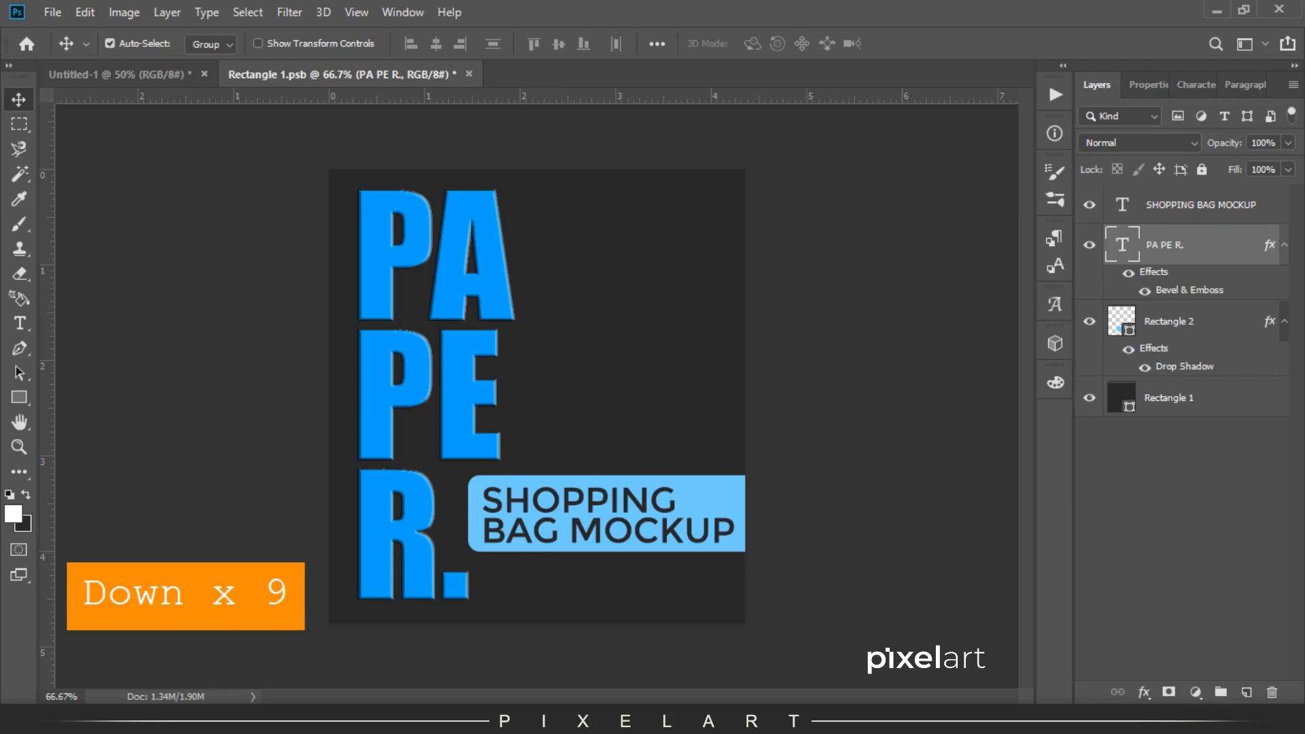
Save the artwork with the restyled text and return to the Untitled-1 mockup
{"action": "left_click", "coordinate": [52, 12]}
{"action": "left_click", "coordinate": [79, 189]}
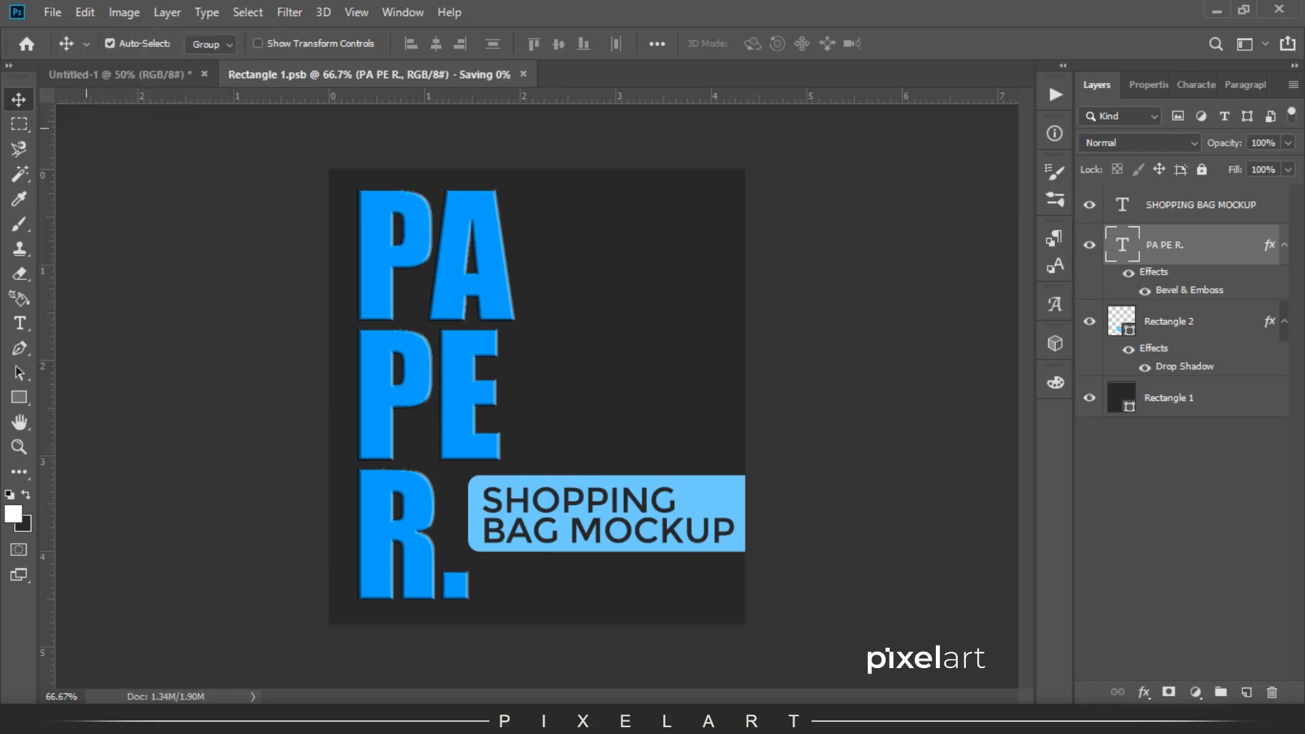
{"action": "left_click", "coordinate": [119, 74]}
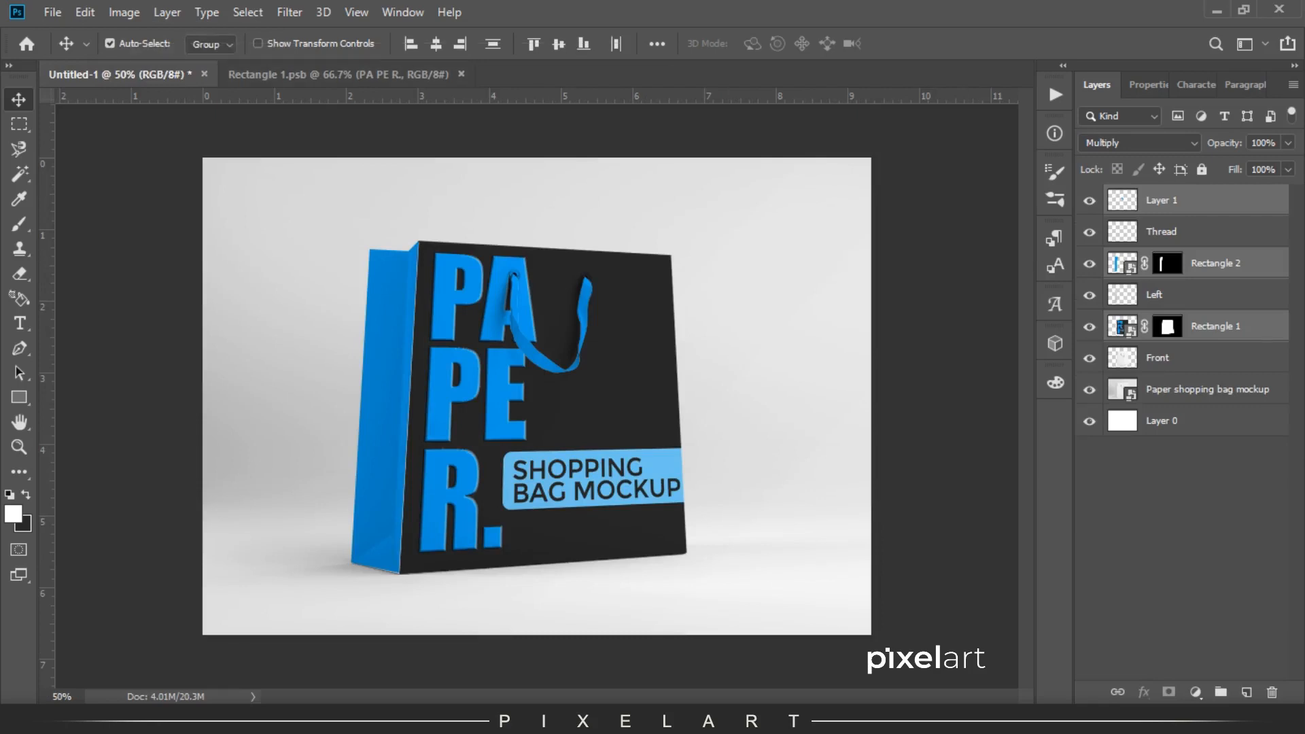
Open the Rectangle 2 smart object and place Pixel-Logo.png centred on the blue panel, rotated -90° and scaled to 103.60%
{"action": "double_click", "coordinate": [1122, 263]}
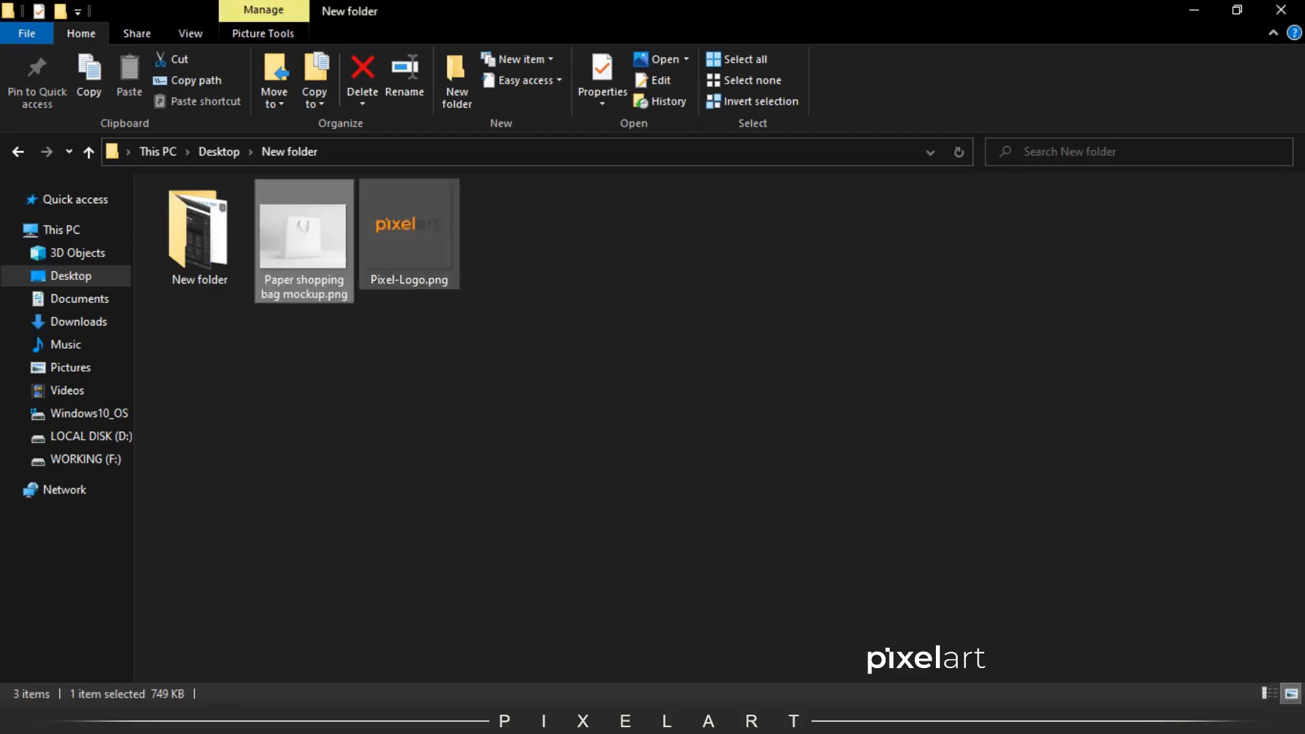
{"action": "left_click_drag", "start_coordinate": [408, 231], "coordinate": [538, 401]}
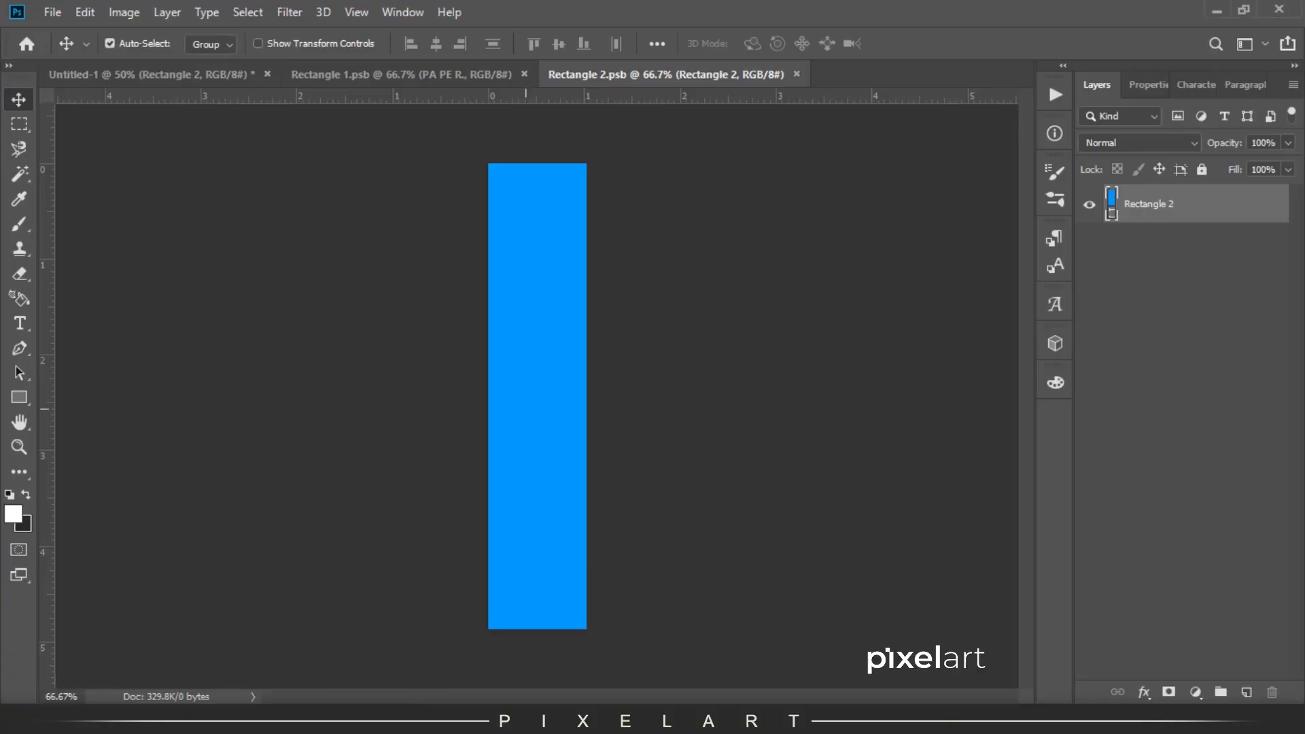
{"action": "left_click_drag", "start_coordinate": [639, 330], "coordinate": [458, 266]}
{"action": "left_click_drag", "start_coordinate": [587, 347], "coordinate": [619, 313]}
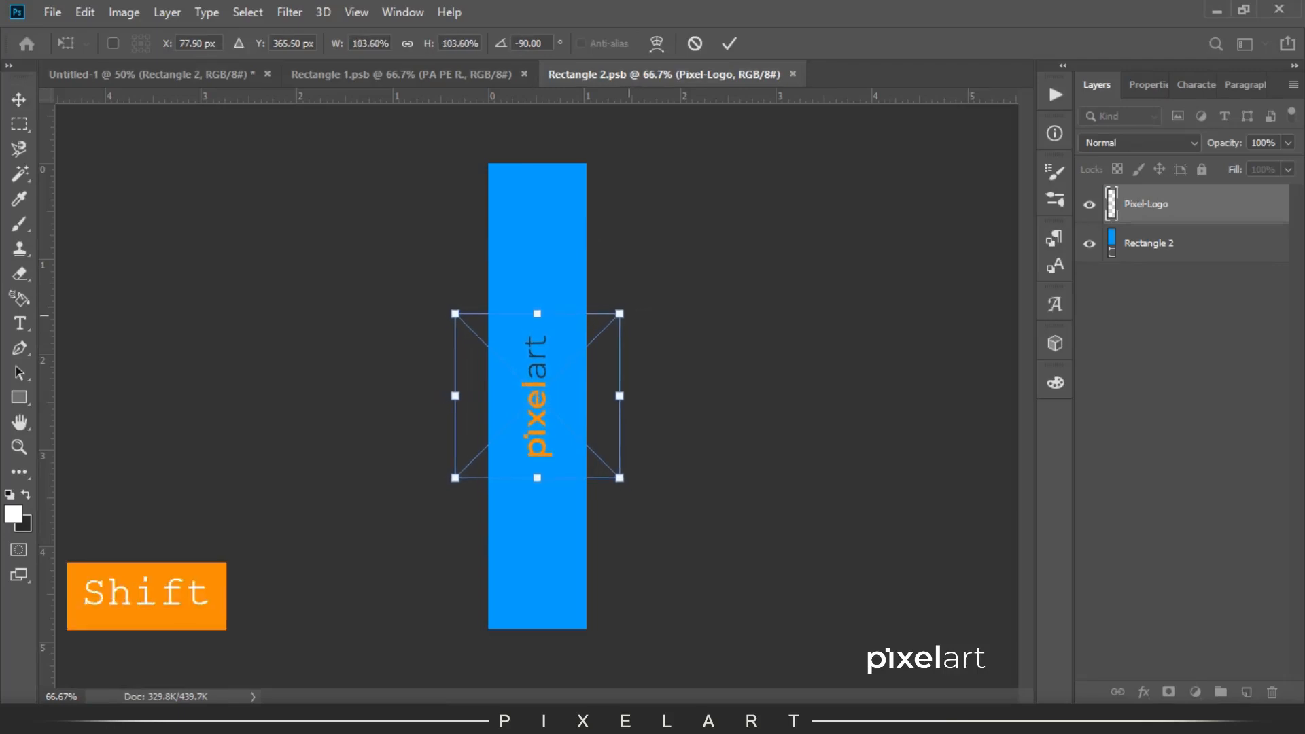
{"action": "key", "text": "Return"}
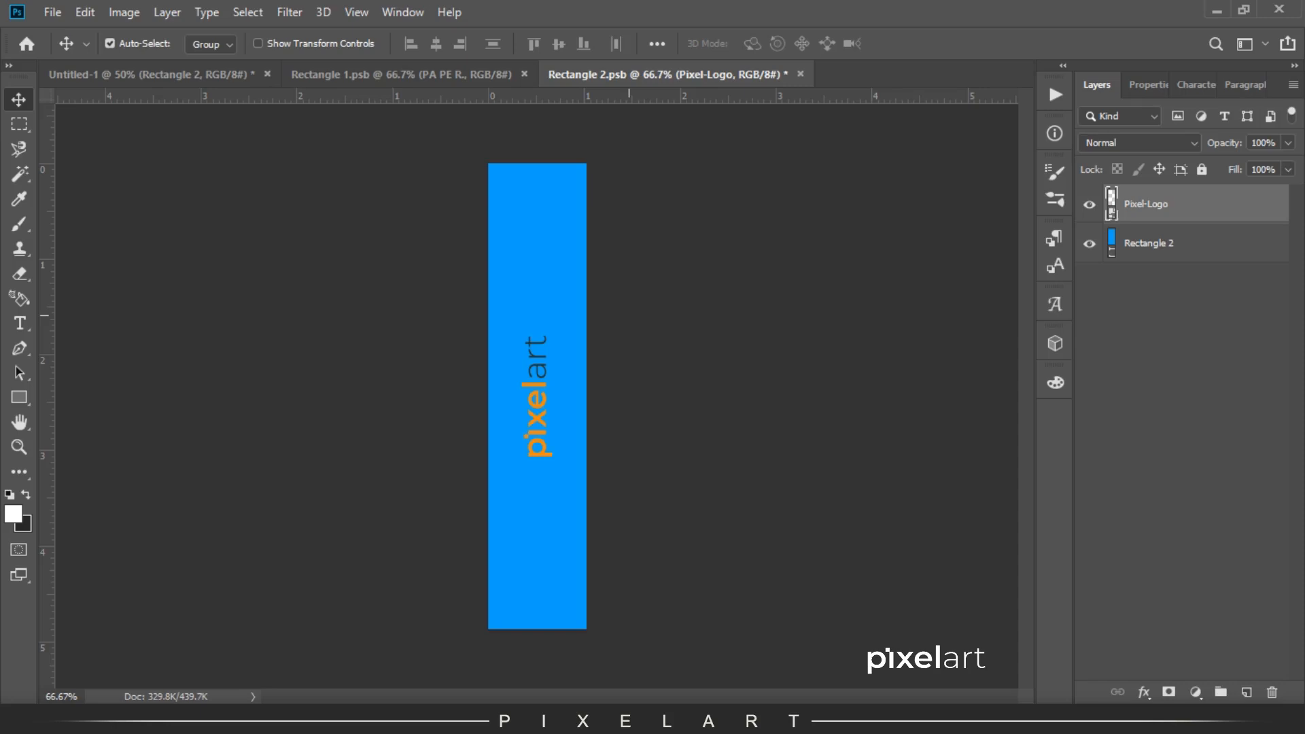
Fill the logo's outline with white on a new layer, deselect, and hide the original Pixel-Logo layer
{"action": "left_click", "coordinate": [1112, 203], "text": "ctrl"}
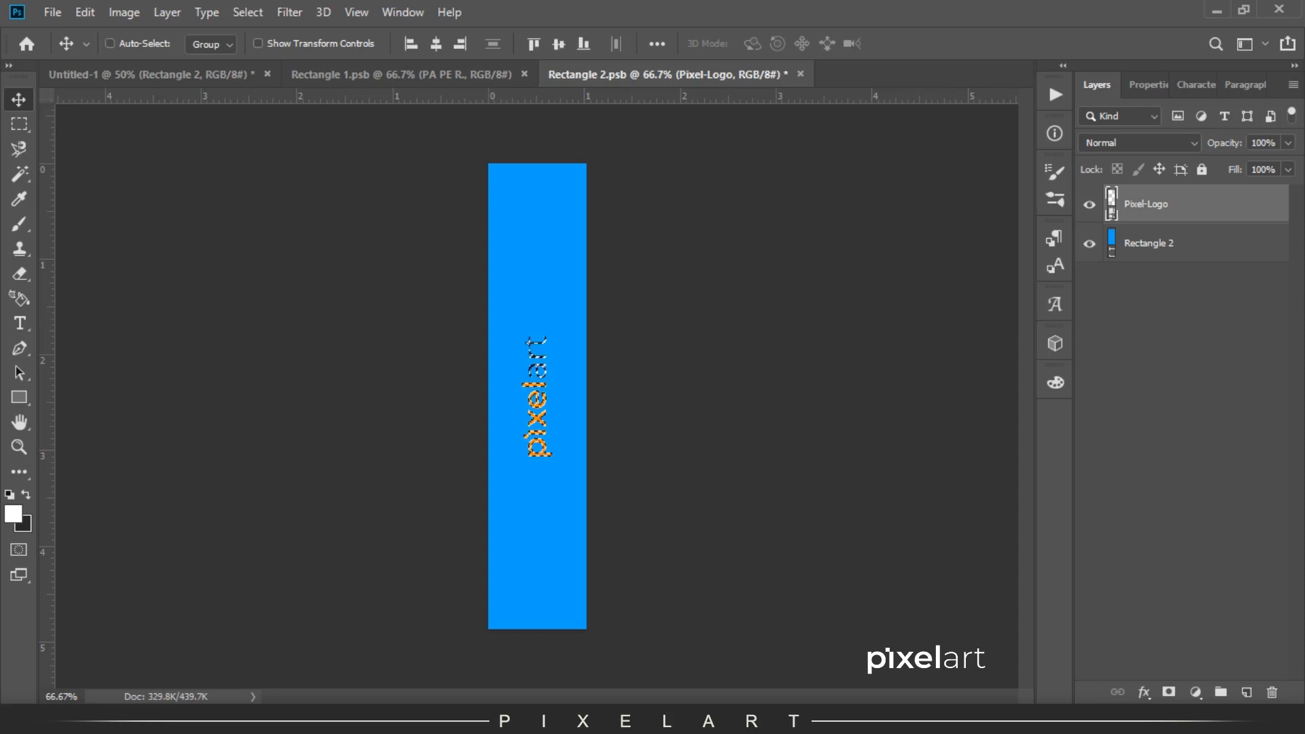
{"action": "key", "text": "ctrl+shift+alt+n"}
{"action": "key", "text": "x"}
{"action": "key", "text": "ctrl+BackSpace"}
{"action": "key", "text": "ctrl+d"}
{"action": "left_click", "coordinate": [1090, 244]}
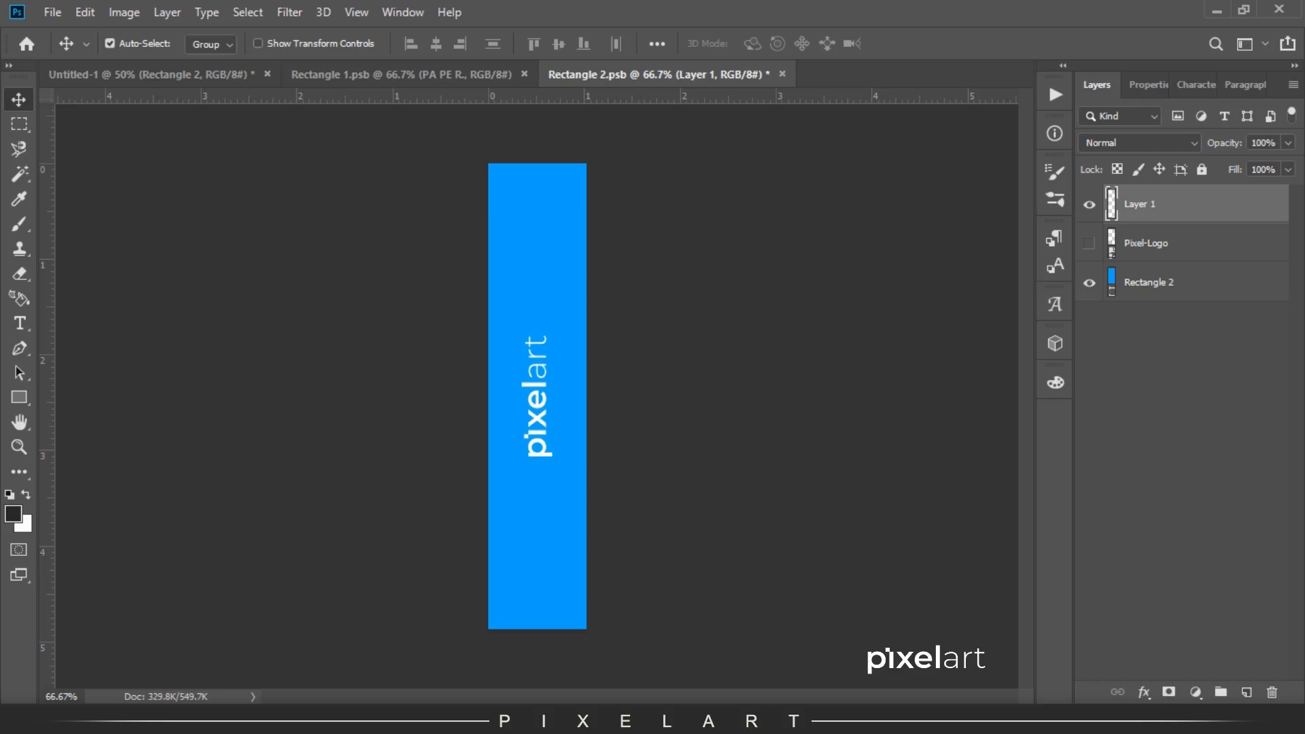
Save the Rectangle 2.psb side artwork and return to the Untitled-1 mockup
{"action": "left_click", "coordinate": [52, 12]}
{"action": "left_click", "coordinate": [67, 188]}
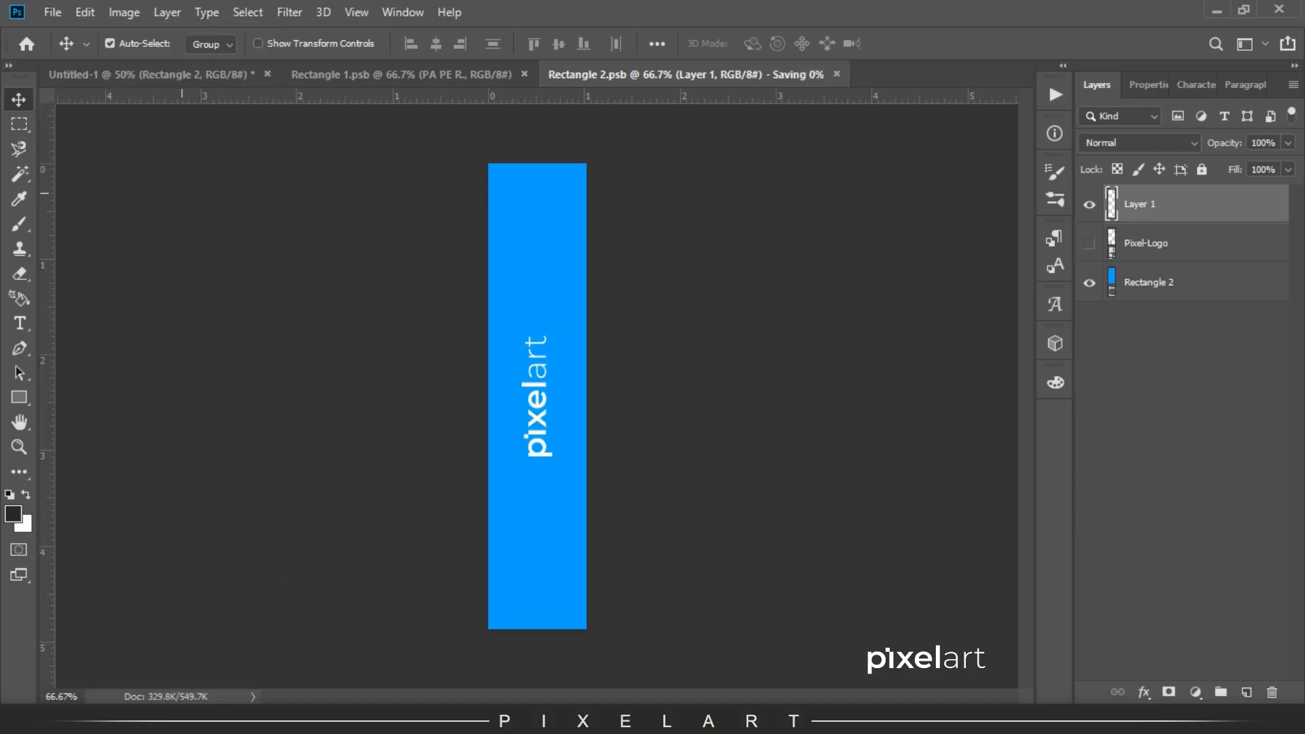
{"action": "left_click", "coordinate": [151, 74]}
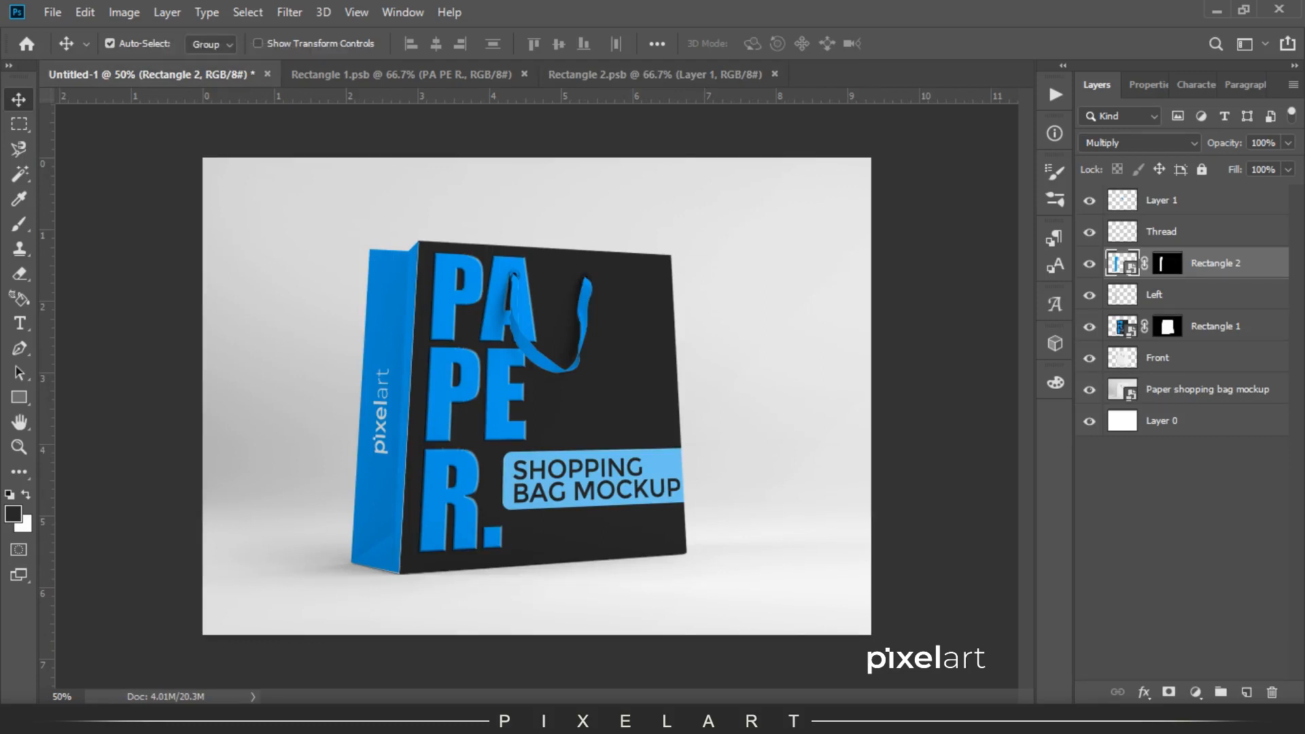
{"action": "right_click", "coordinate": [150, 76]}
{"action": "left_click", "coordinate": [19, 100]}
{"action": "right_click", "coordinate": [561, 247]}
{"action": "left_click", "coordinate": [903, 330]}
{"action": "left_click", "coordinate": [401, 74]}
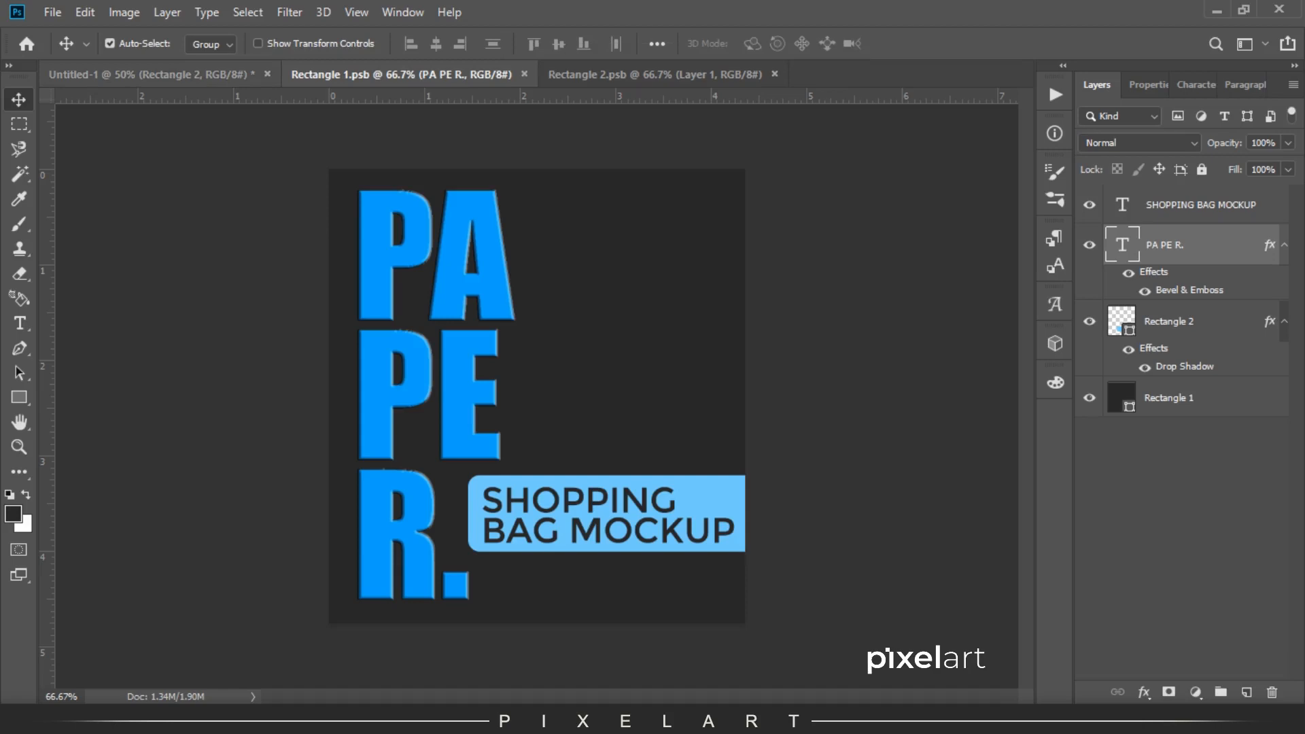
{"action": "right_click", "coordinate": [141, 66]}
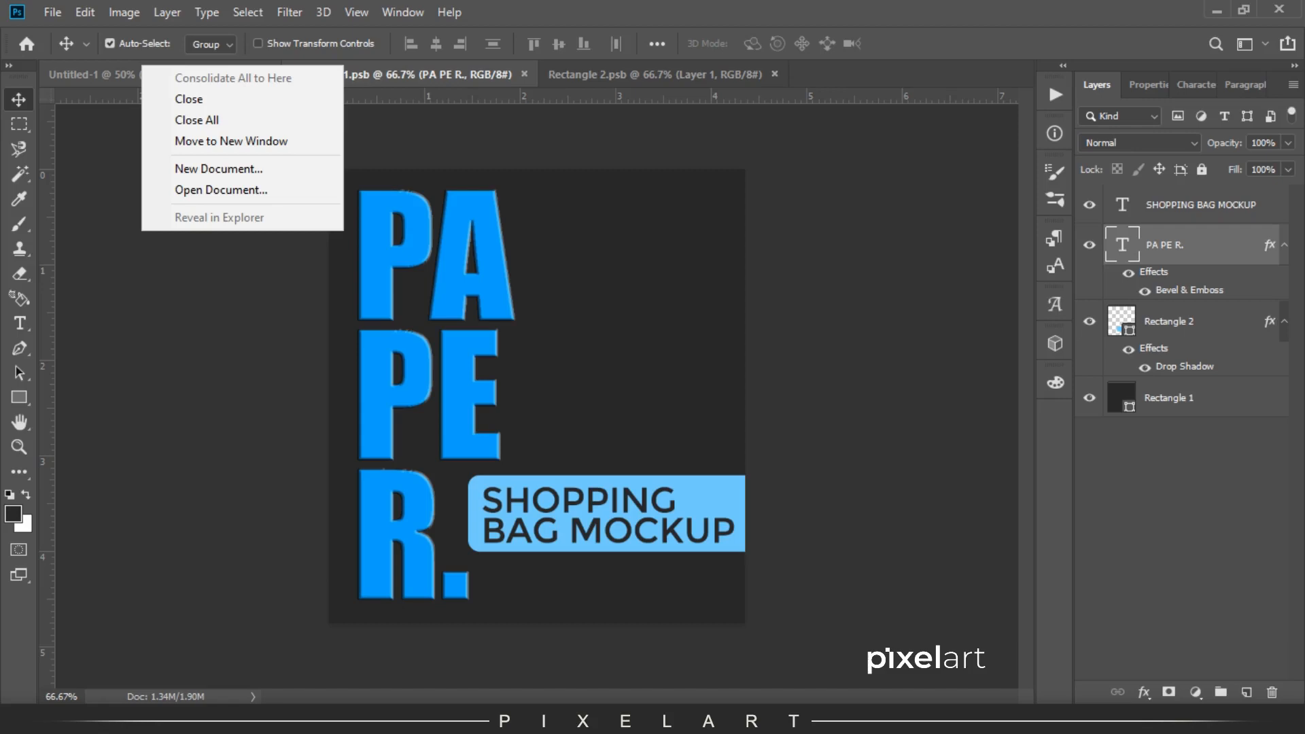
{"action": "left_click", "coordinate": [84, 74]}
{"action": "left_click", "coordinate": [84, 74]}
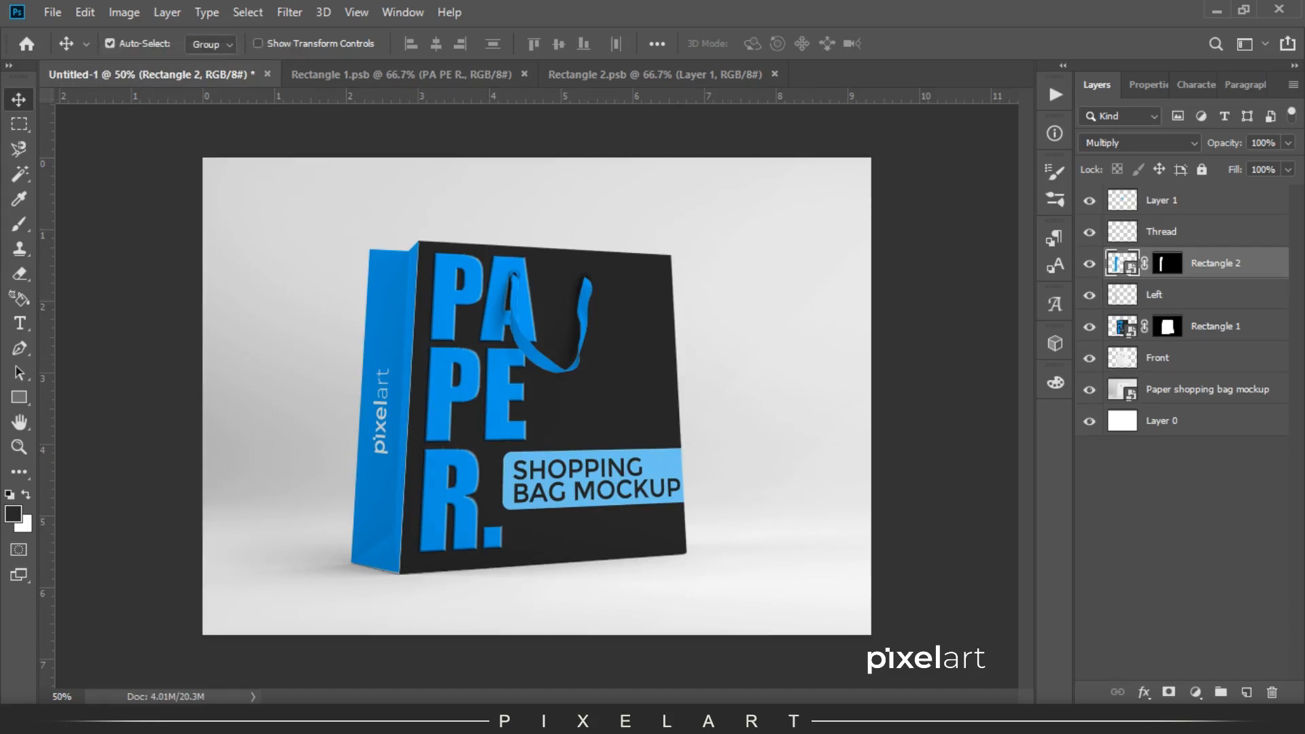
Add a new empty layer directly above the Paper shopping bag mockup layer
{"action": "left_click", "coordinate": [1197, 421]}
{"action": "left_click", "coordinate": [1197, 389]}
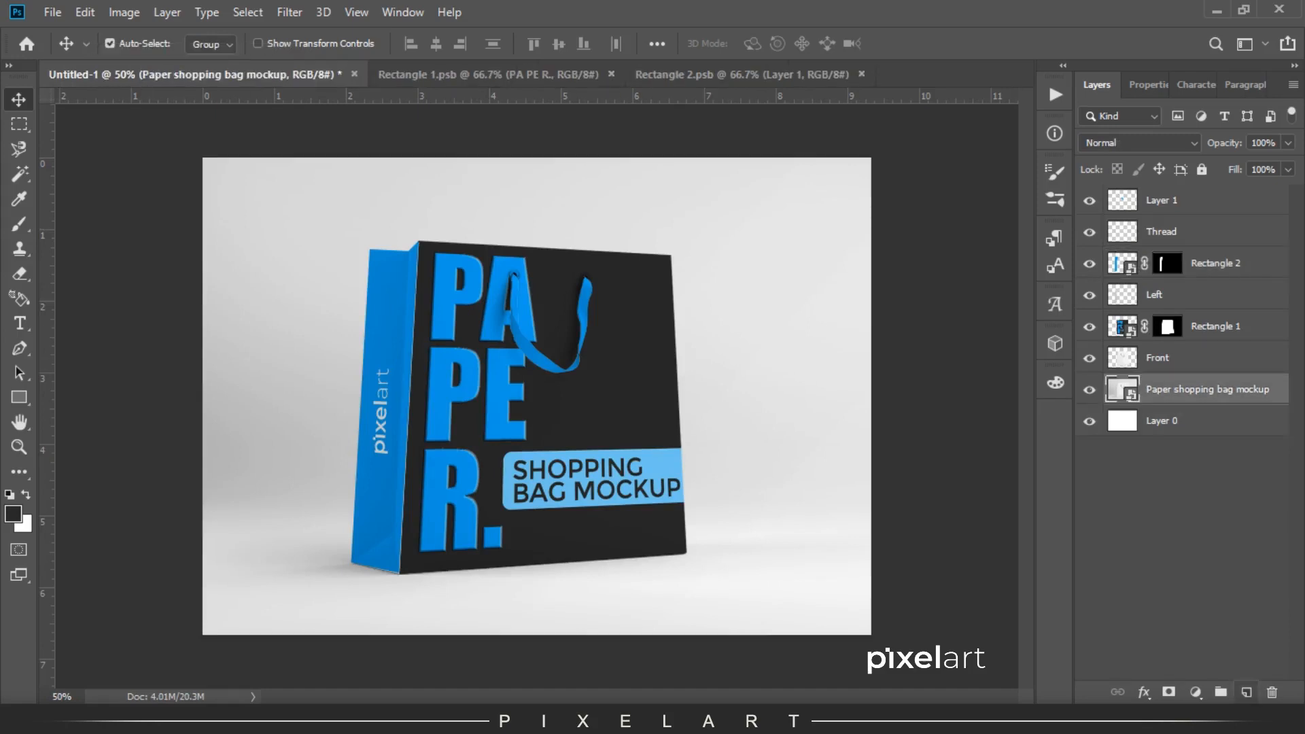
{"action": "left_click", "coordinate": [1247, 692]}
Fill Layer 2 with a white to light blue radial gradient running from the bag's centre horizontally past the canvas's right edge
{"action": "key", "text": "g"}
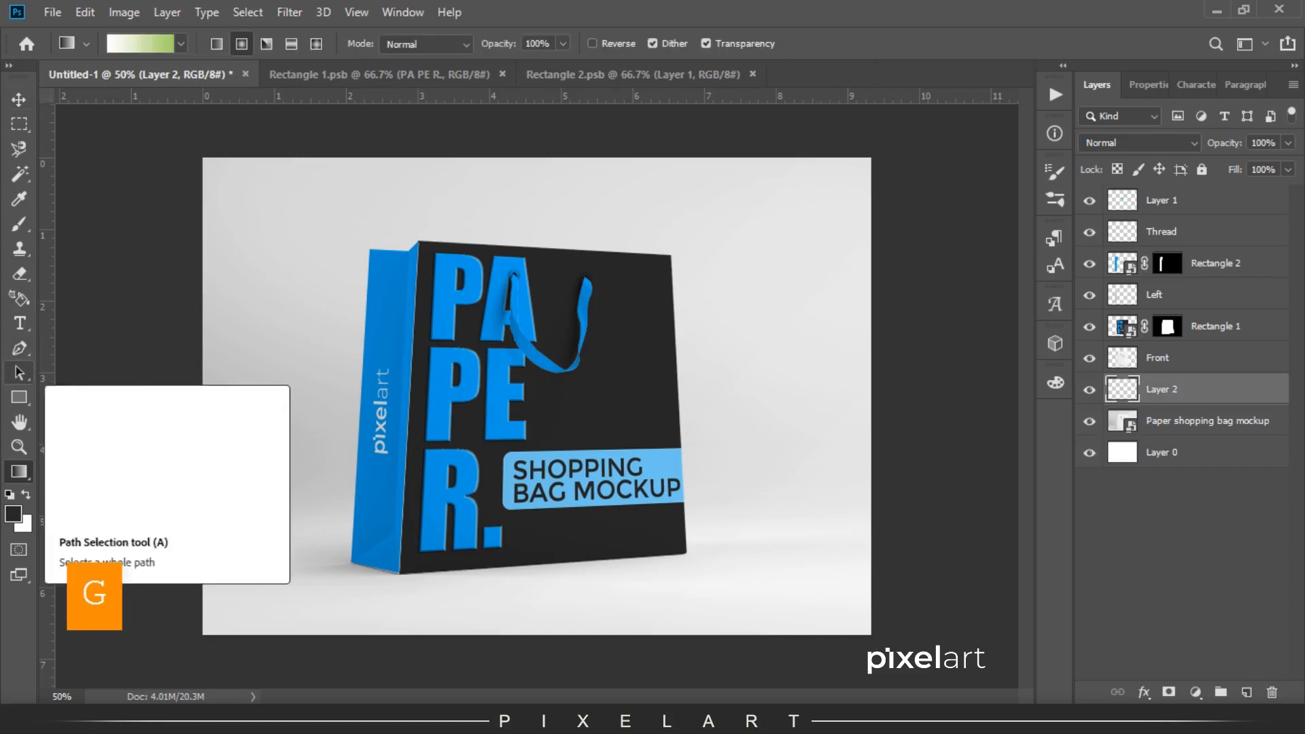
{"action": "left_click", "coordinate": [122, 43]}
{"action": "left_click", "coordinate": [1180, 565]}
{"action": "left_click", "coordinate": [882, 646]}
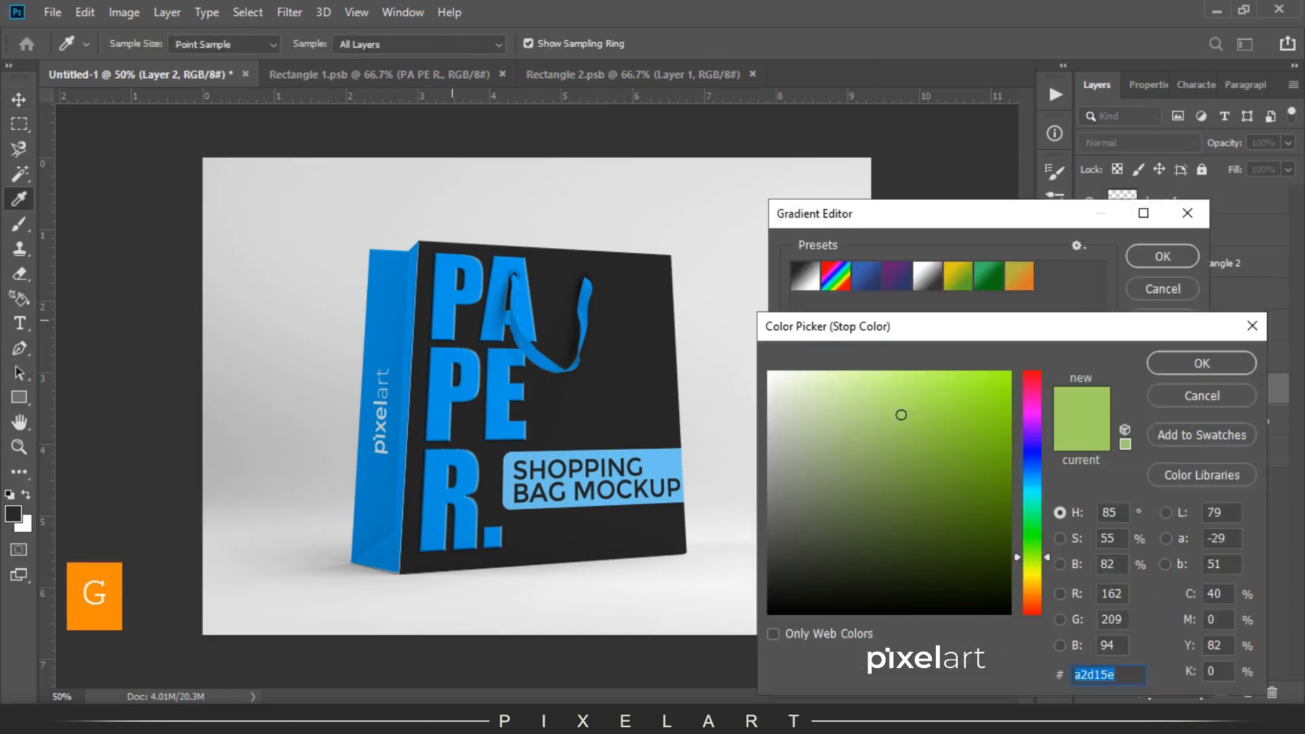
{"action": "left_click", "coordinate": [455, 394]}
{"action": "left_click_drag", "start_coordinate": [1006, 388], "coordinate": [915, 374]}
{"action": "key", "text": "Return"}
{"action": "key", "text": "Return"}
{"action": "left_click_drag", "start_coordinate": [504, 386], "coordinate": [914, 385]}
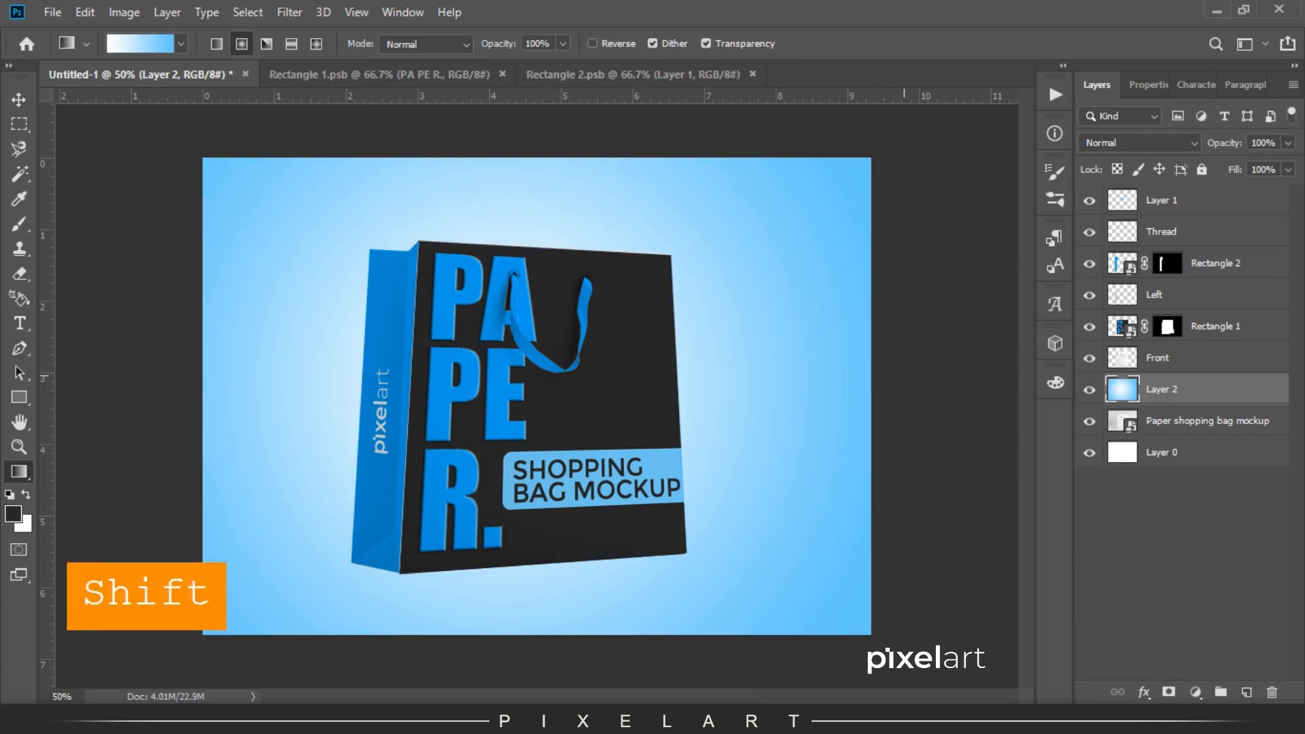
{"action": "key", "text": "v"}
Draw a rectangle about 1674 by 284 px across the canvas's lower part, with a near-black fill and no stroke
{"action": "left_click", "coordinate": [19, 397]}
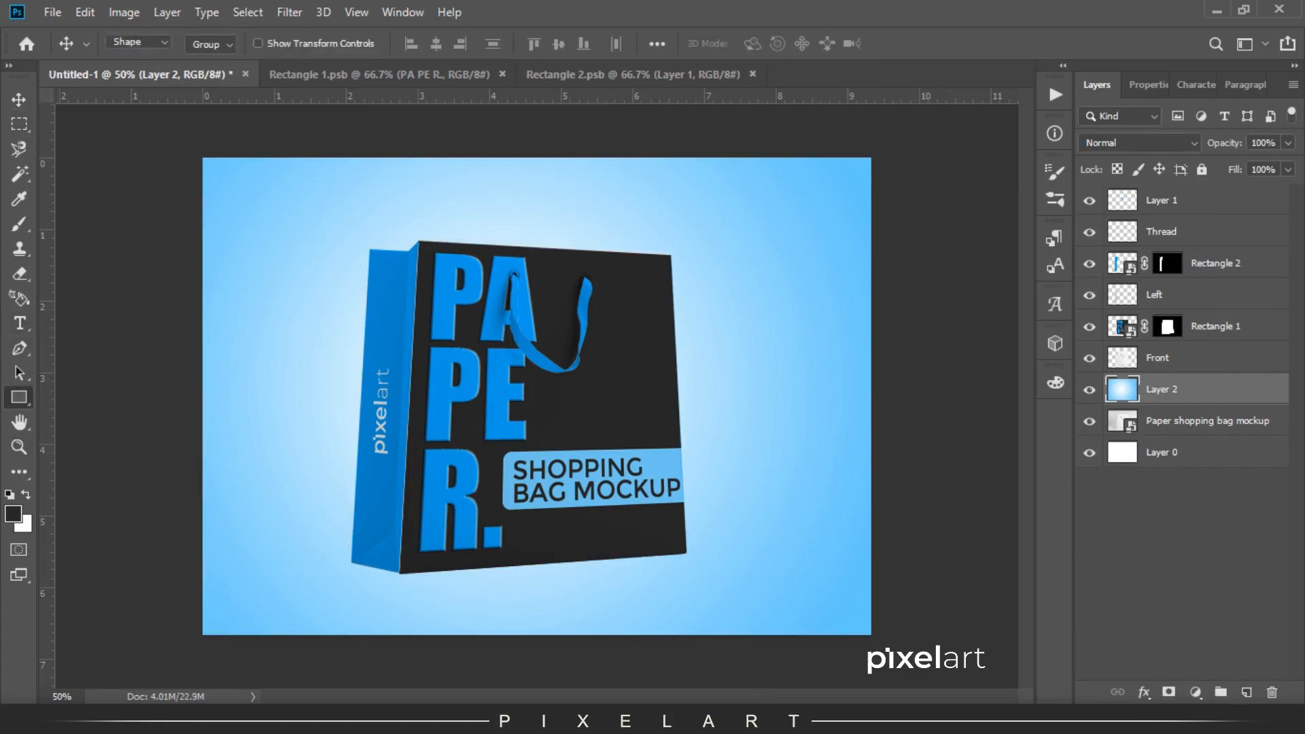
{"action": "left_click_drag", "start_coordinate": [138, 503], "coordinate": [937, 639]}
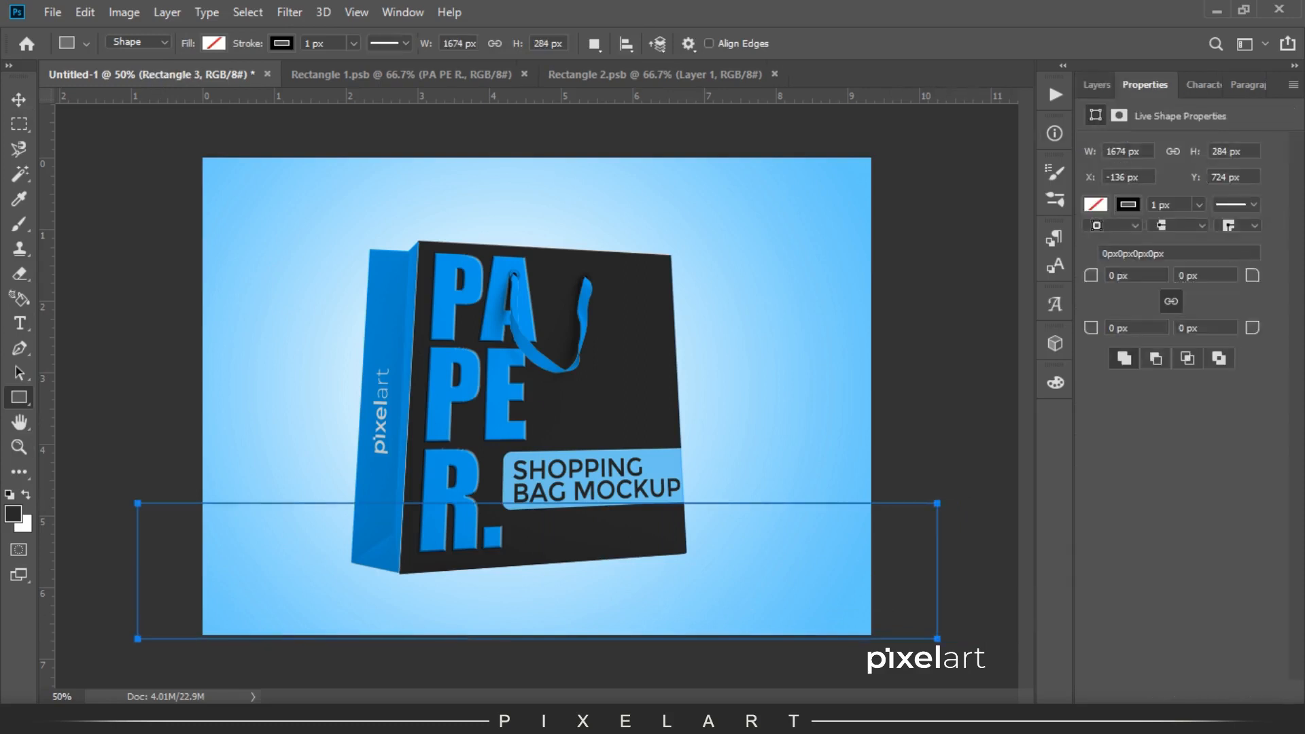
{"action": "left_click", "coordinate": [1096, 84]}
{"action": "left_click", "coordinate": [1144, 84]}
{"action": "left_click", "coordinate": [1095, 203]}
{"action": "left_click", "coordinate": [1145, 241]}
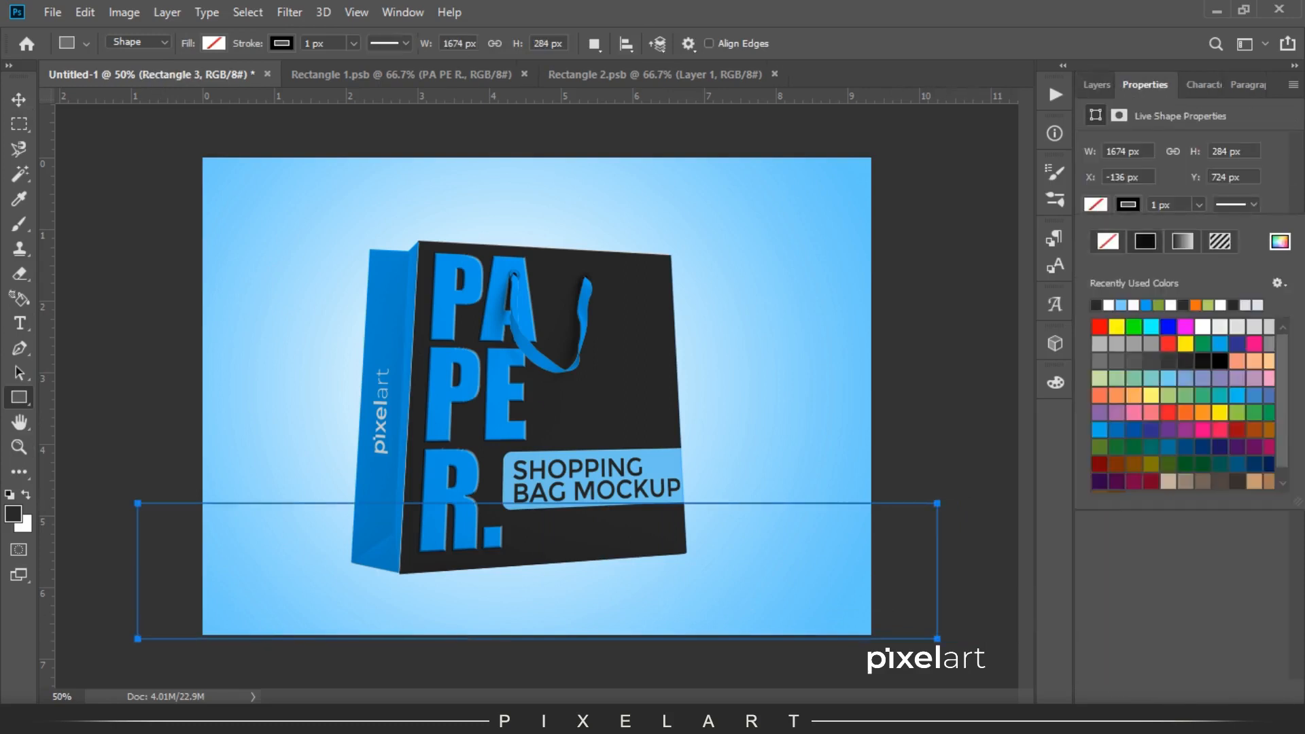
{"action": "left_click", "coordinate": [1128, 204]}
{"action": "left_click", "coordinate": [1108, 242]}
{"action": "key", "text": "v"}
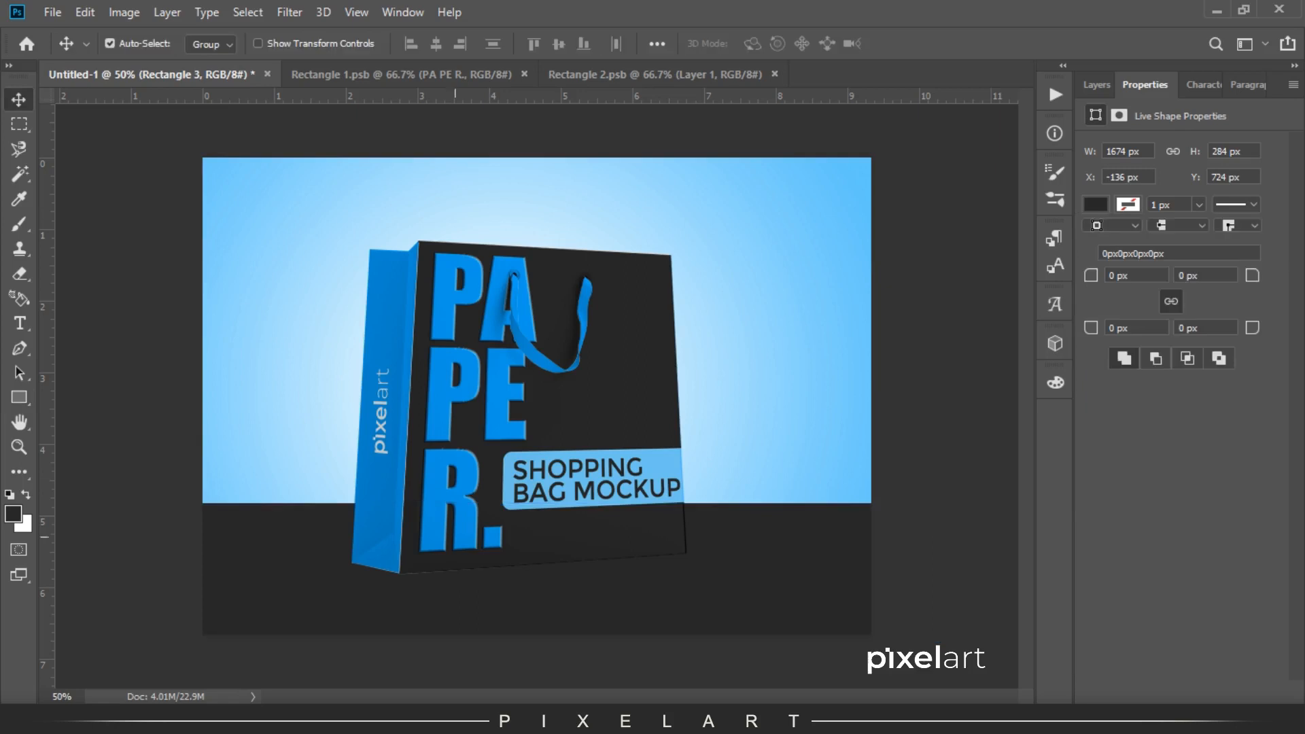
Set the Rectangle 3 layer's blend mode to Darken and its opacity to 27%
{"action": "left_click", "coordinate": [1097, 84]}
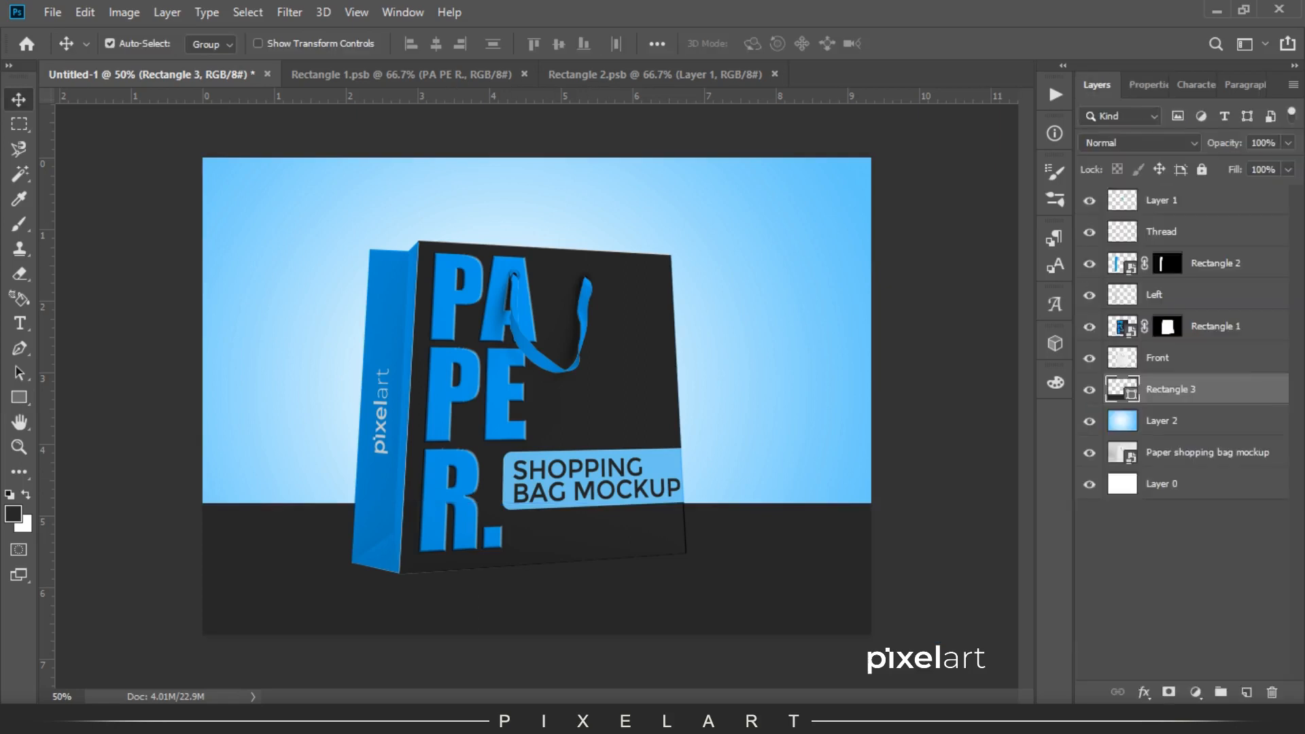
{"action": "left_click", "coordinate": [1139, 143]}
{"action": "left_click", "coordinate": [1105, 197]}
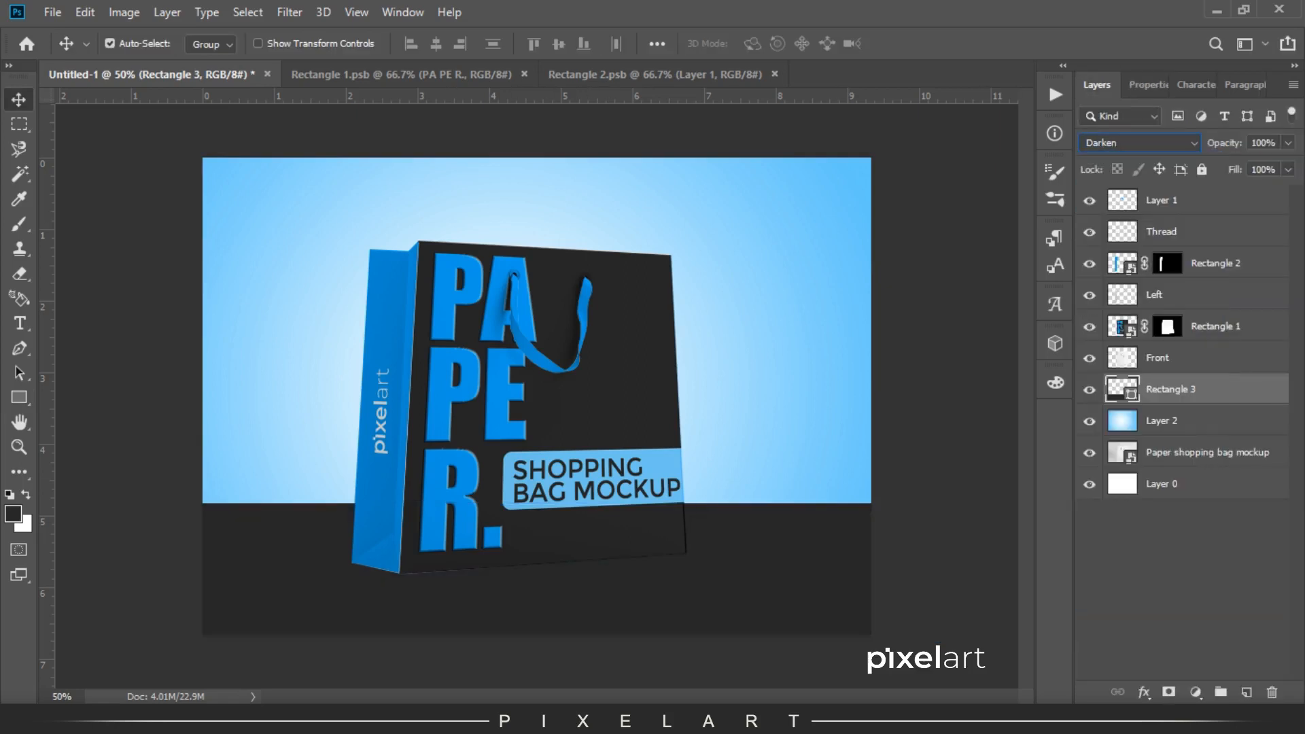
{"action": "left_click_drag", "start_coordinate": [1224, 143], "coordinate": [1174, 142]}
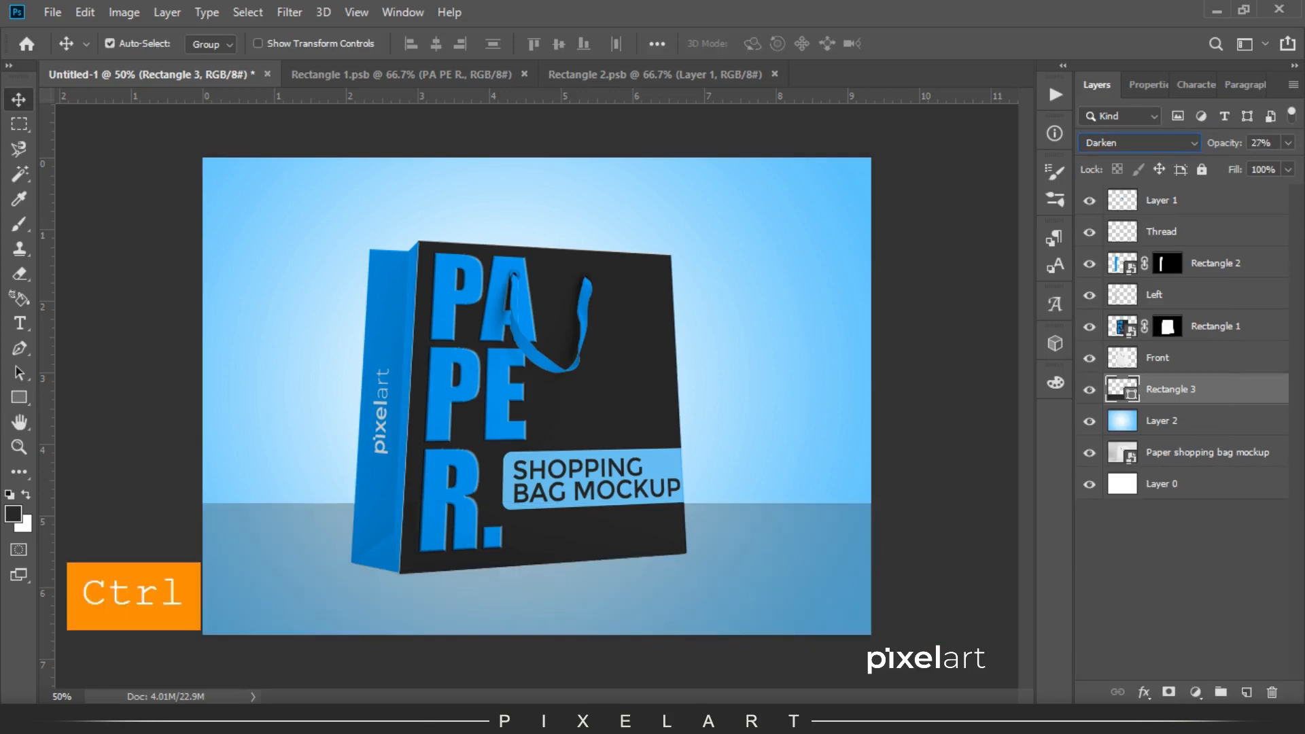
Hide the Rectangle 3 layer and set the Layer 2 gradient's blend mode to Color
{"action": "left_click", "coordinate": [1089, 389]}
{"action": "left_click", "coordinate": [1183, 420]}
{"action": "left_click", "coordinate": [1139, 143]}
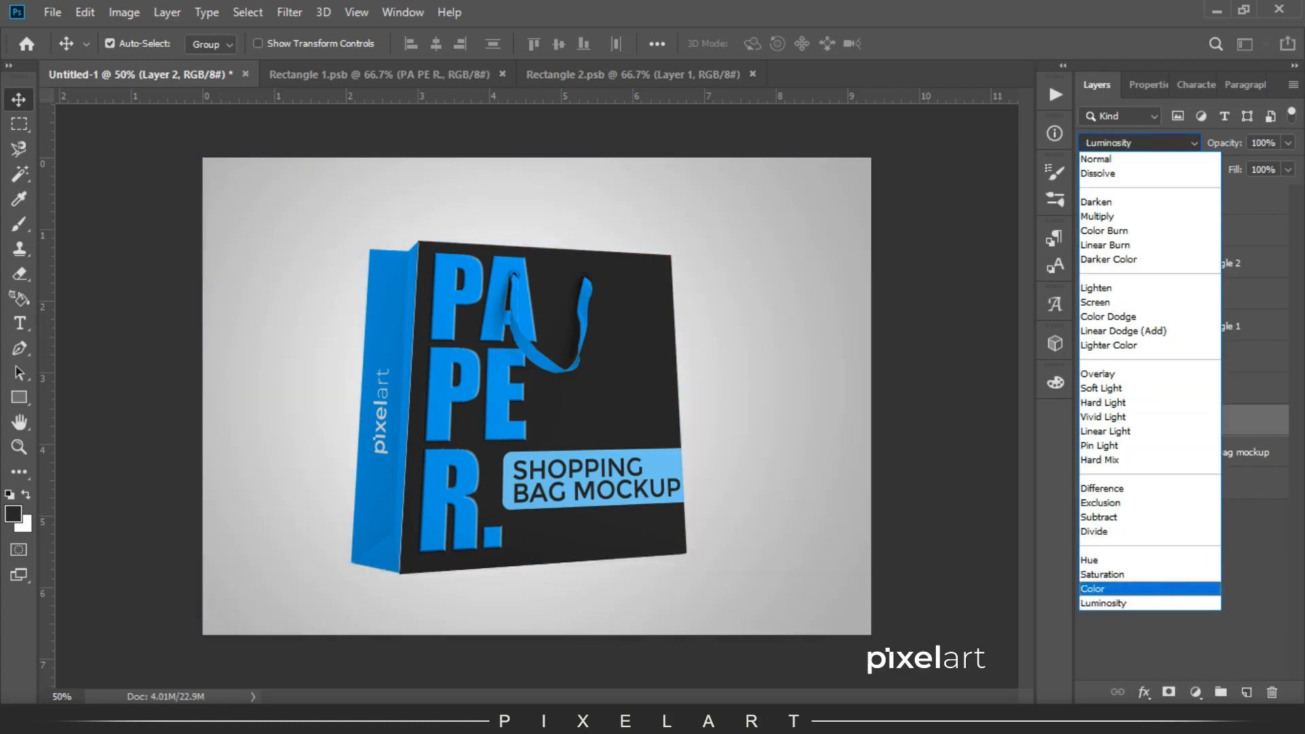
{"action": "key", "text": "Return"}
{"action": "key", "text": "ctrl+0"}
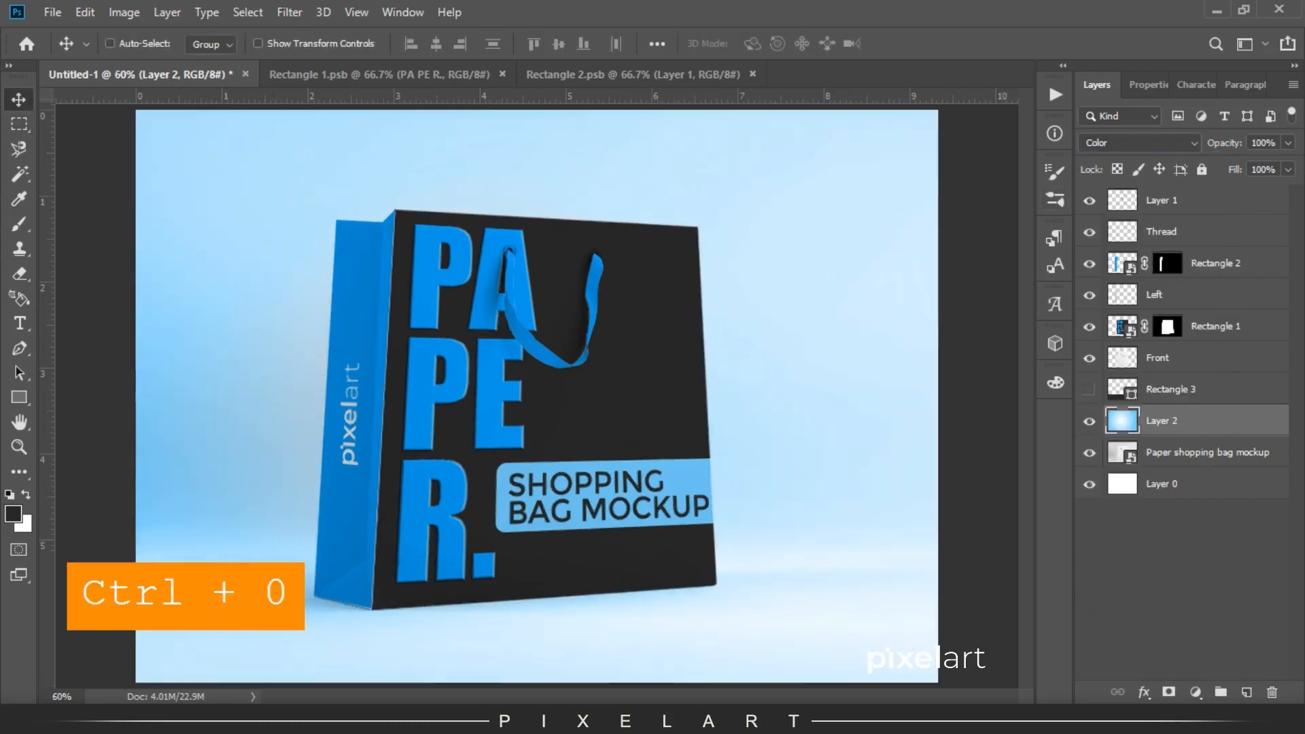